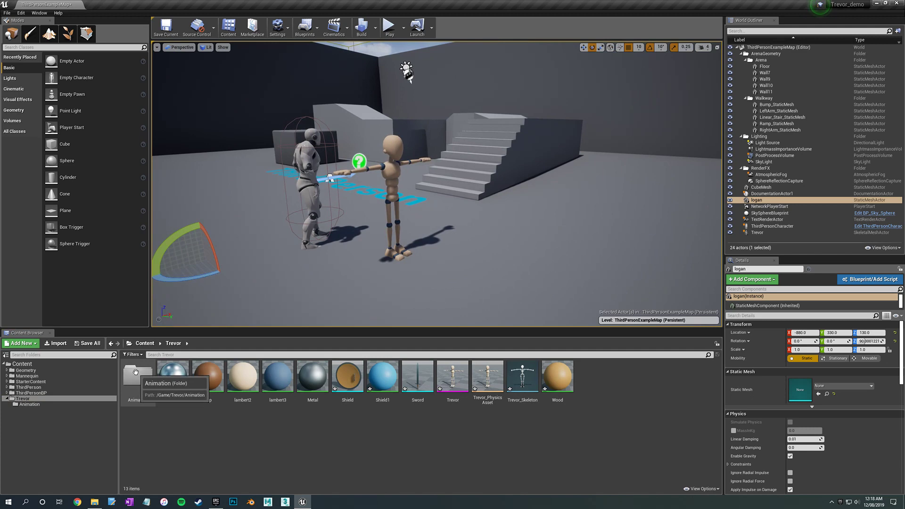
- Select the wooden Trevor character in the level
click(312, 162)
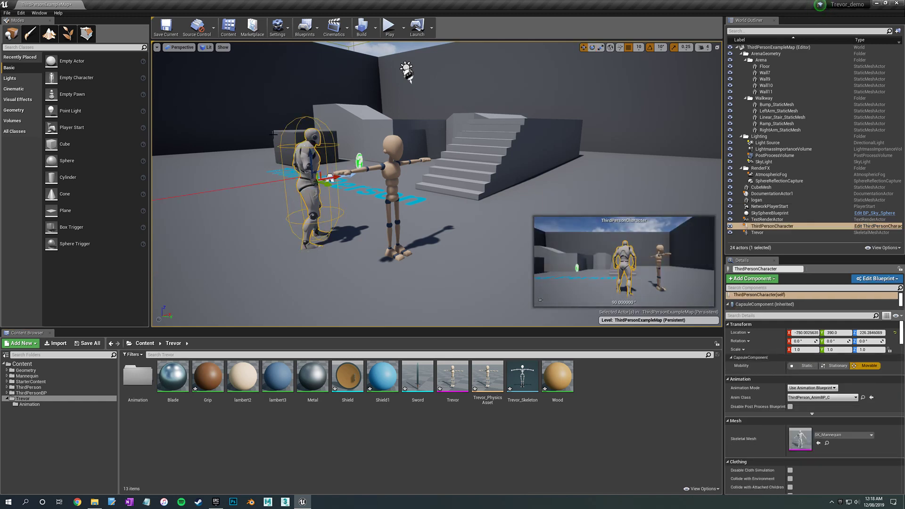
click(458, 250)
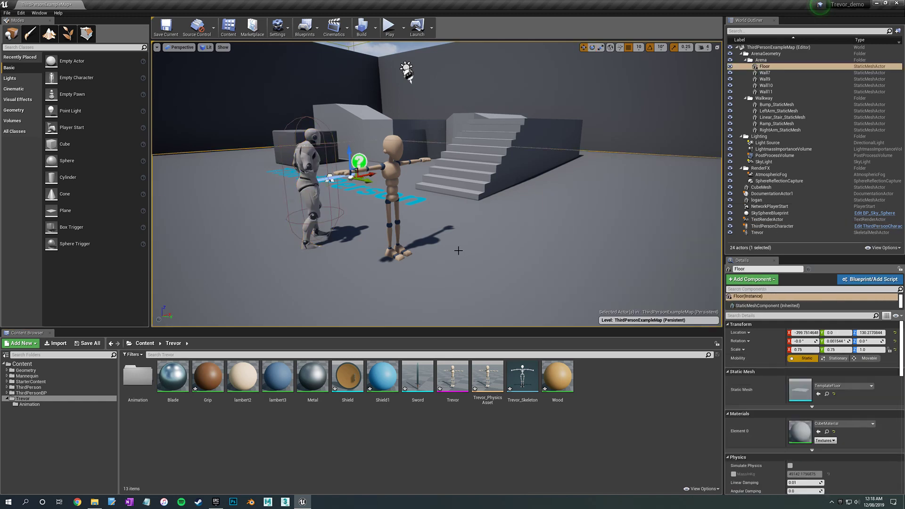
click(388, 194)
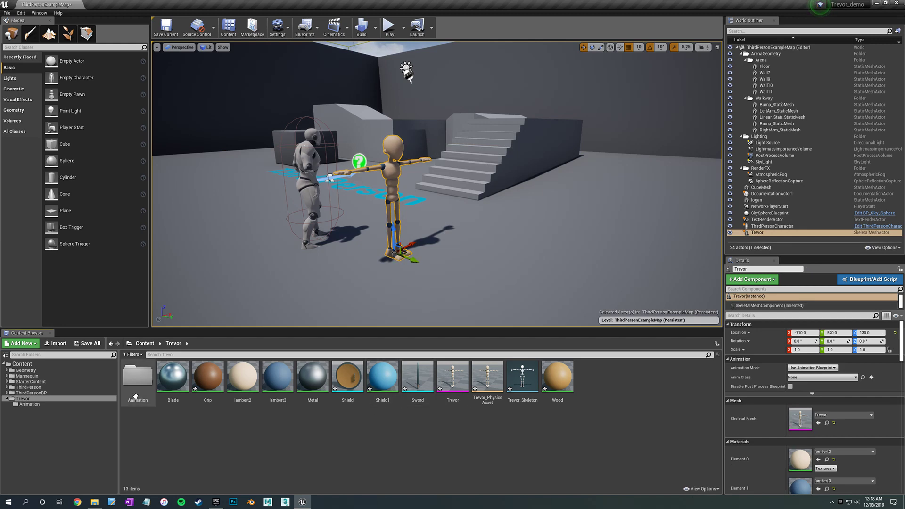
- In Trevor's Animation folder, create a Blend Space 1D based on Trevor_Skeleton and name it Idle_Walk_Run
double_click(138, 377)
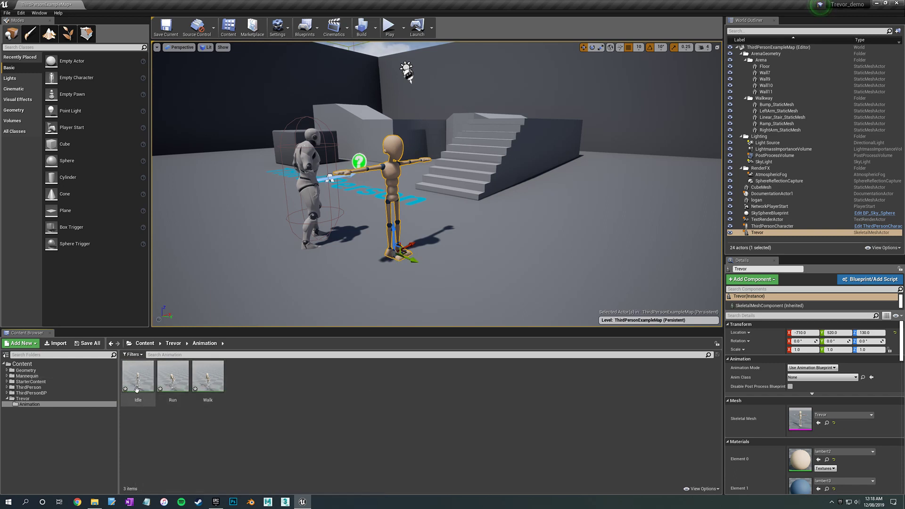
right_click(315, 398)
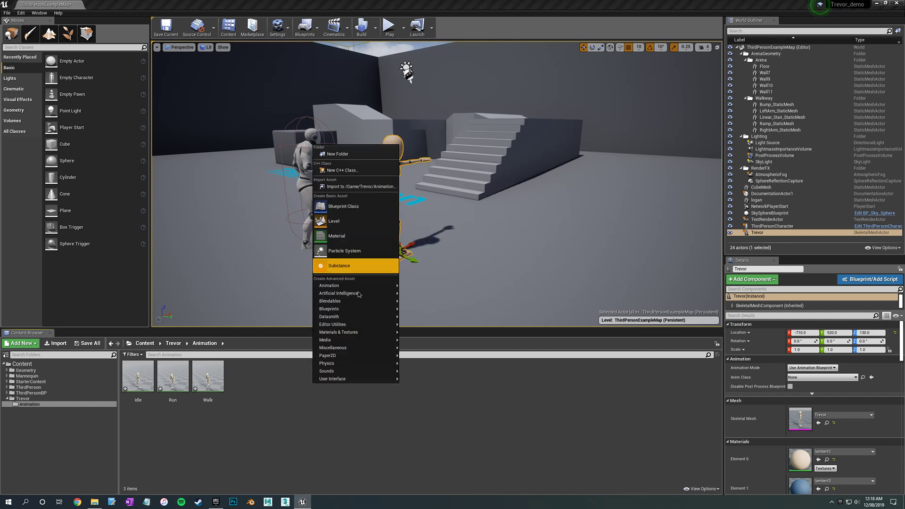
mouse_move(353, 286)
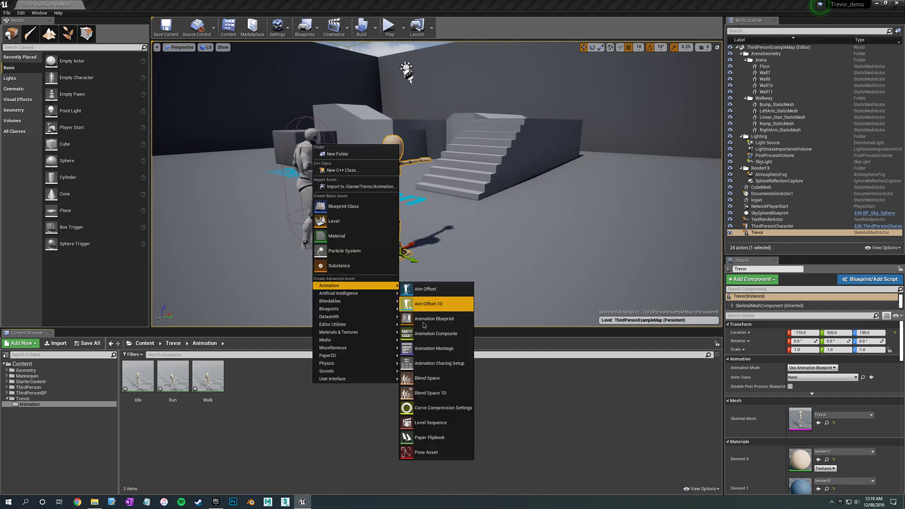
click(425, 394)
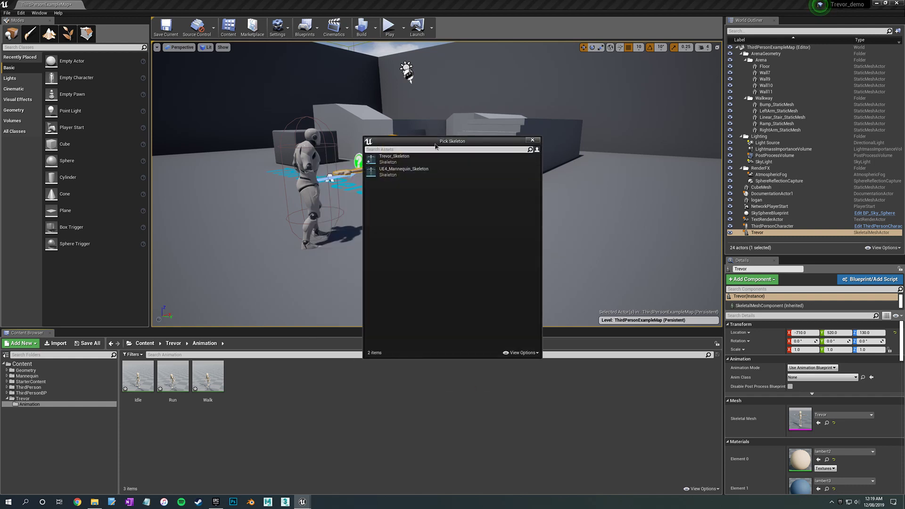
drag(435, 144, 424, 147)
click(382, 165)
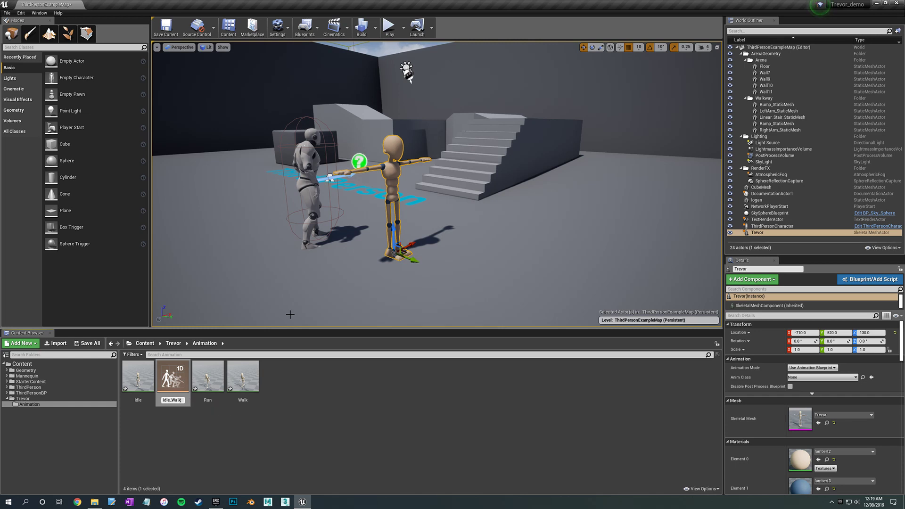
key(Return)
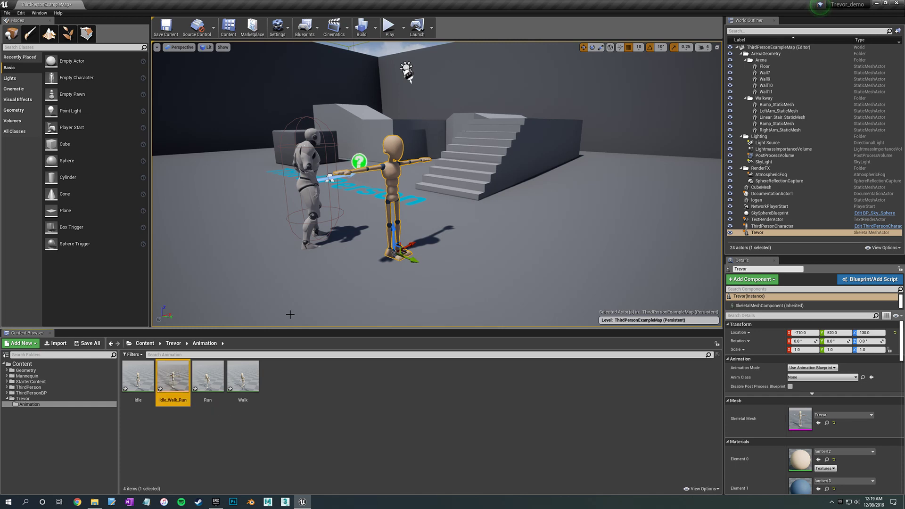
- Open the Idle_Walk_Run blend space for editing and reposition its editor window
click(176, 383)
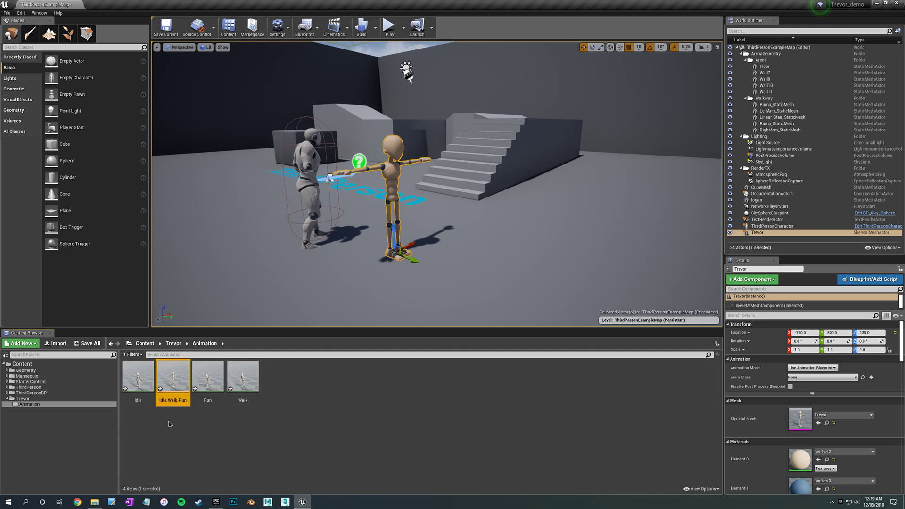
double_click(163, 384)
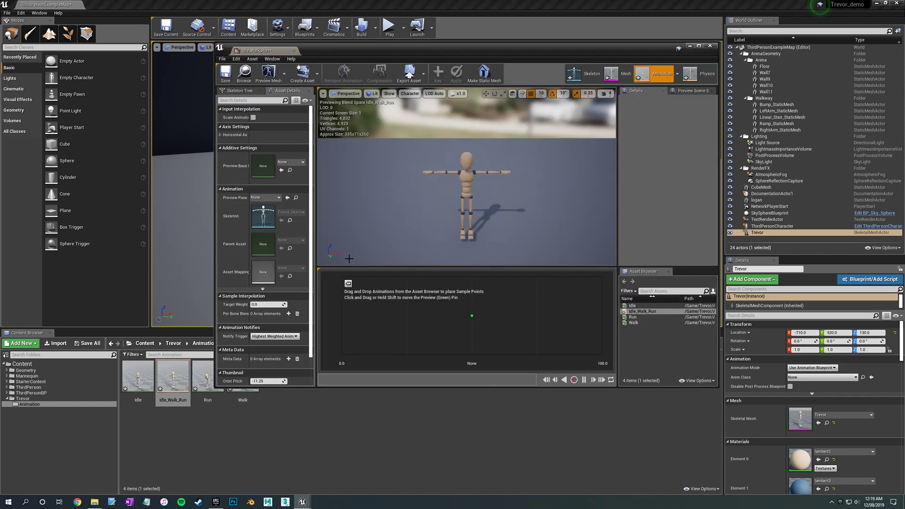
drag(473, 53, 431, 64)
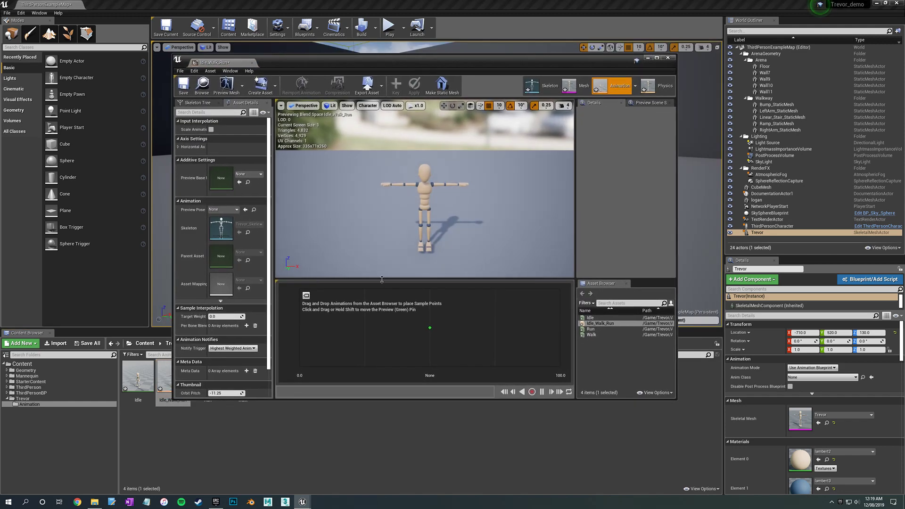
- Try out the preview pin by moving it to several positions along the empty blend graph
drag(429, 329, 312, 328)
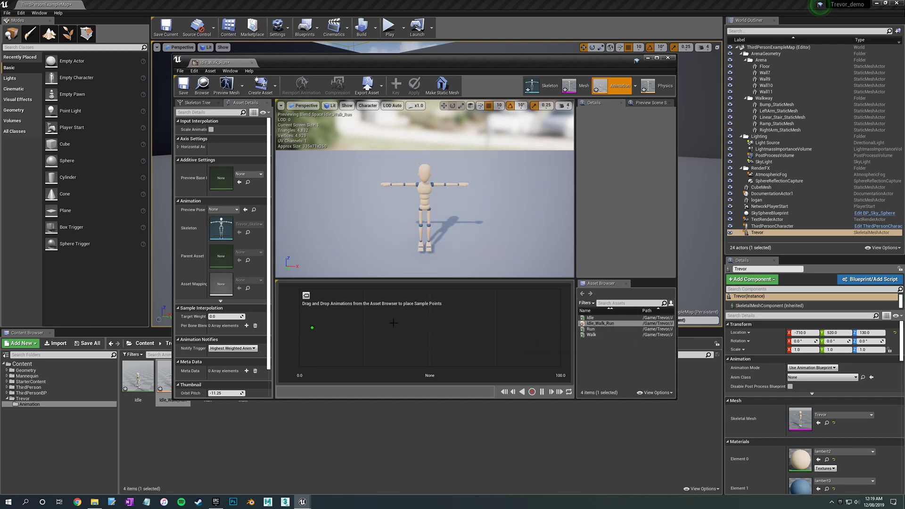
drag(314, 329, 332, 328)
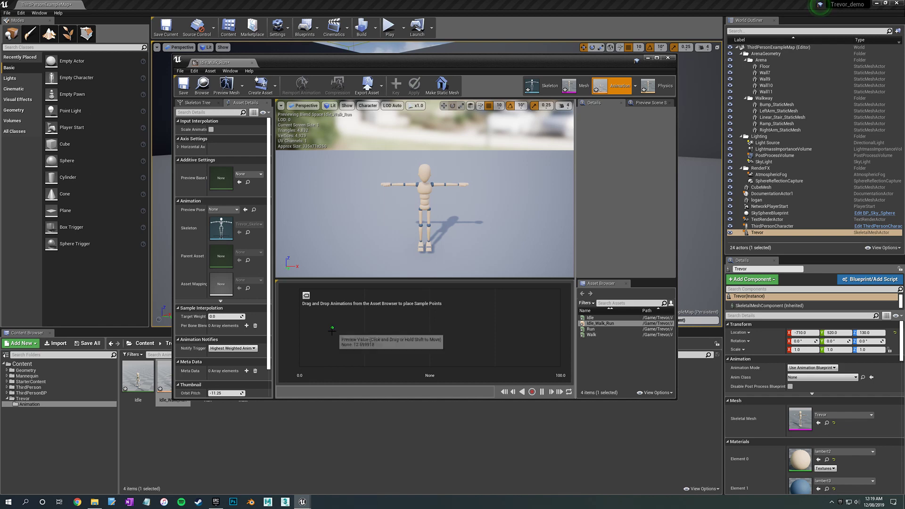
drag(333, 328, 349, 328)
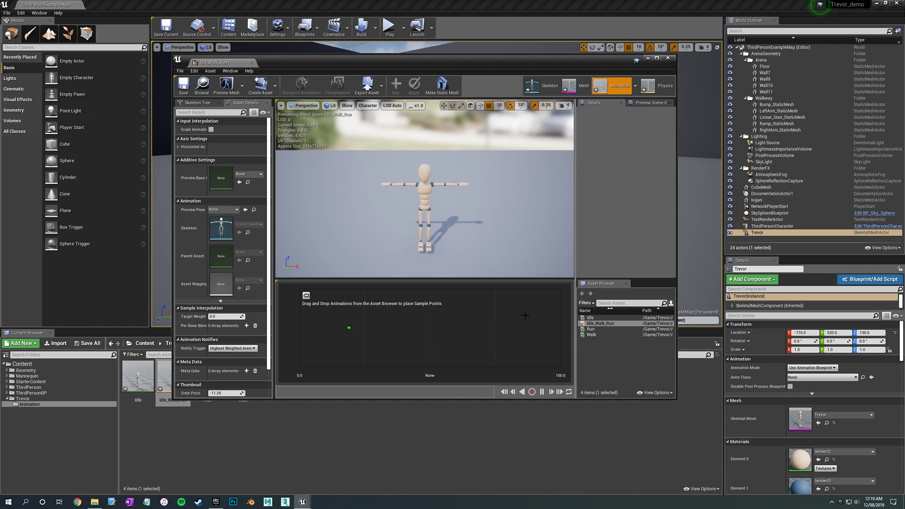
- Add the Idle animation as a sample at 0 and the Run animation at 100 on the blend graph
drag(591, 317, 321, 327)
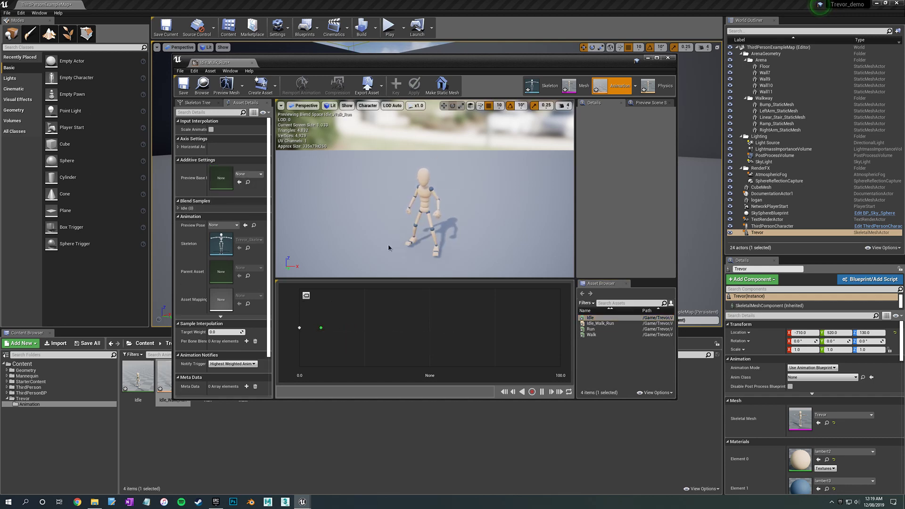
click(591, 334)
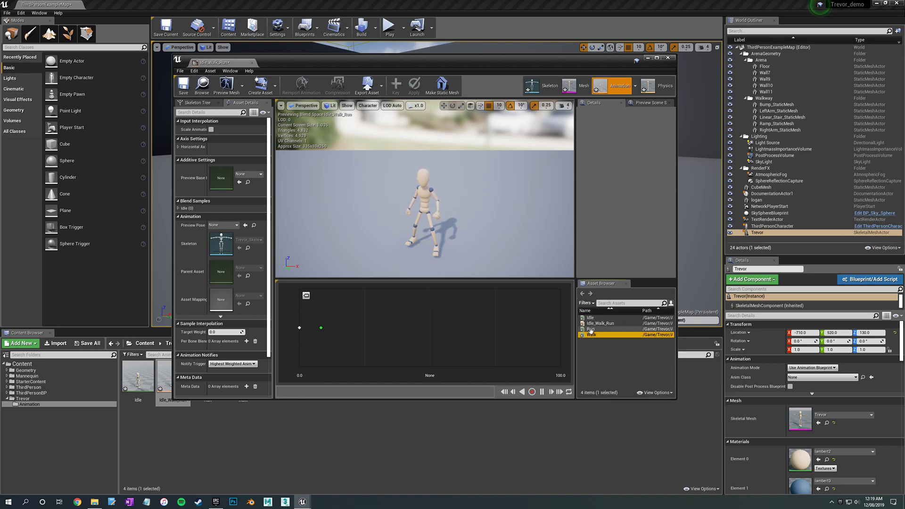
drag(590, 329, 559, 328)
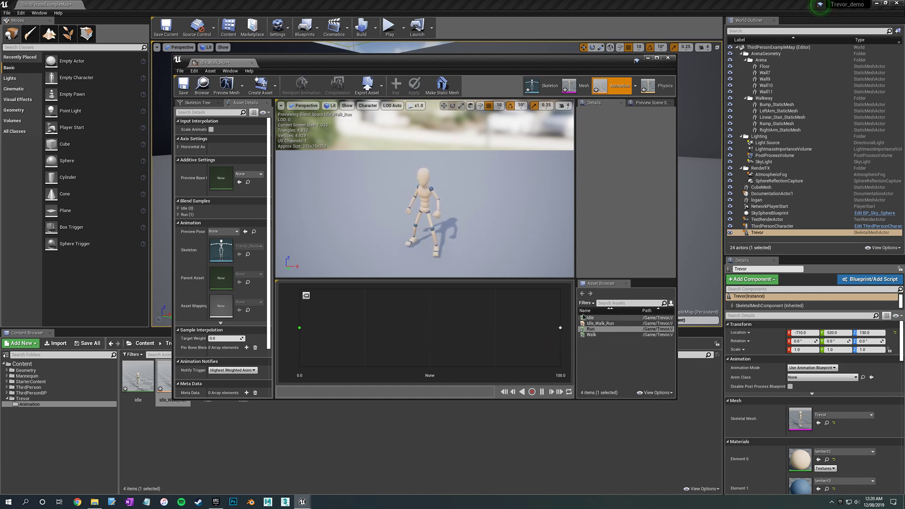
- Undo an extra Idle sample placed on the first inner grid line and add the Walk animation there instead
drag(591, 319, 366, 327)
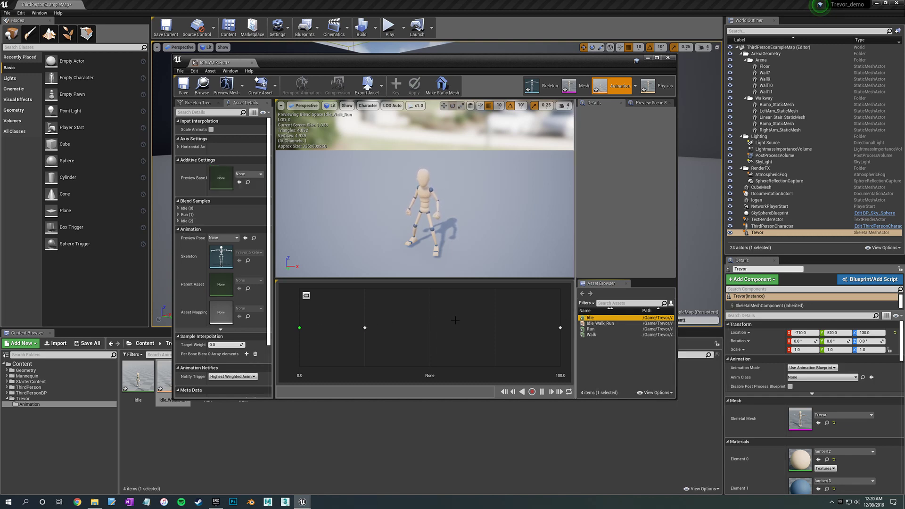
key(ctrl+z)
click(592, 335)
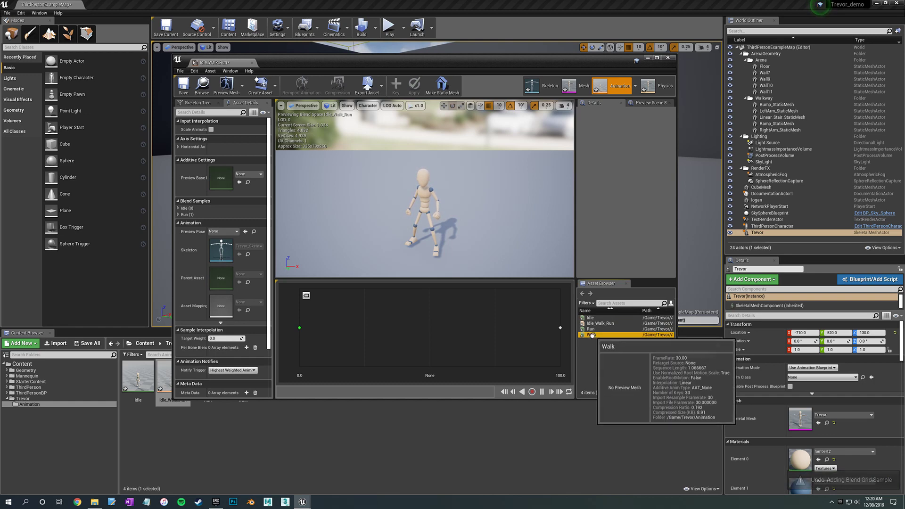
drag(592, 335, 367, 327)
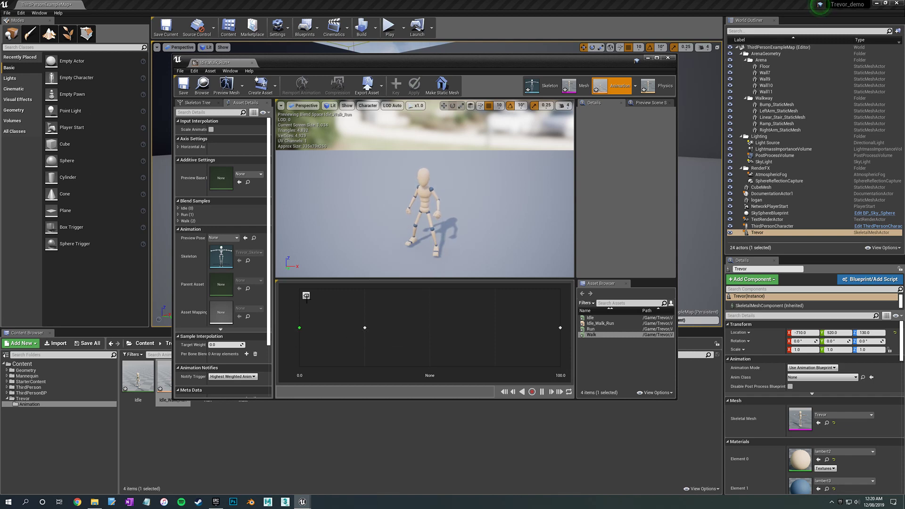
- Name the blend space's horizontal axis Speed and set its maximum axis value to 600
click(178, 147)
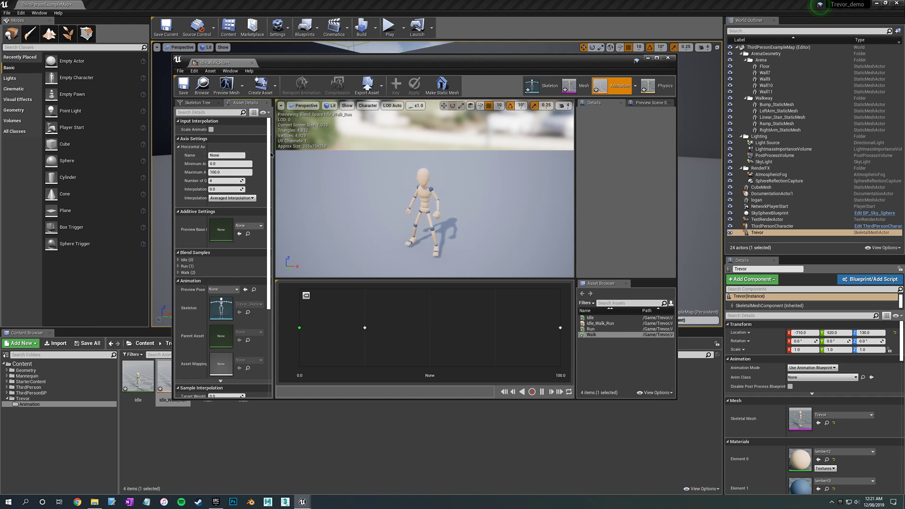
drag(273, 150, 312, 151)
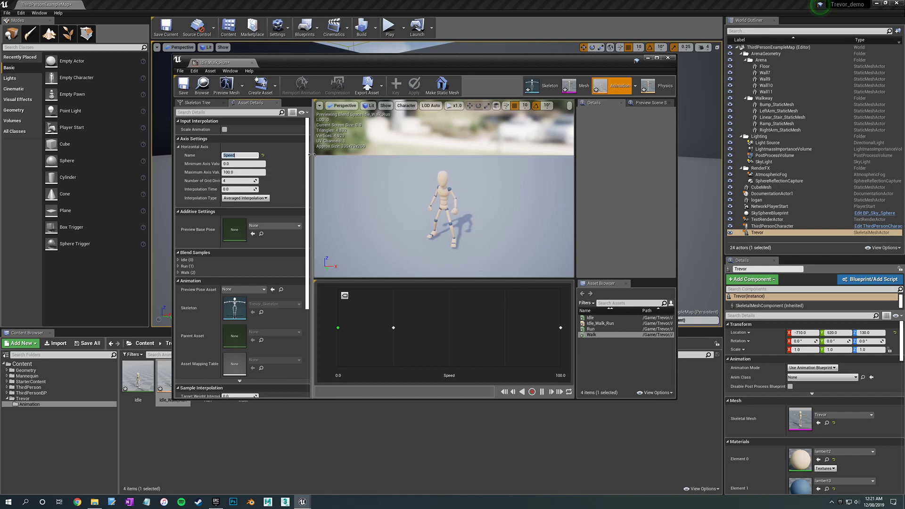
drag(313, 154, 331, 155)
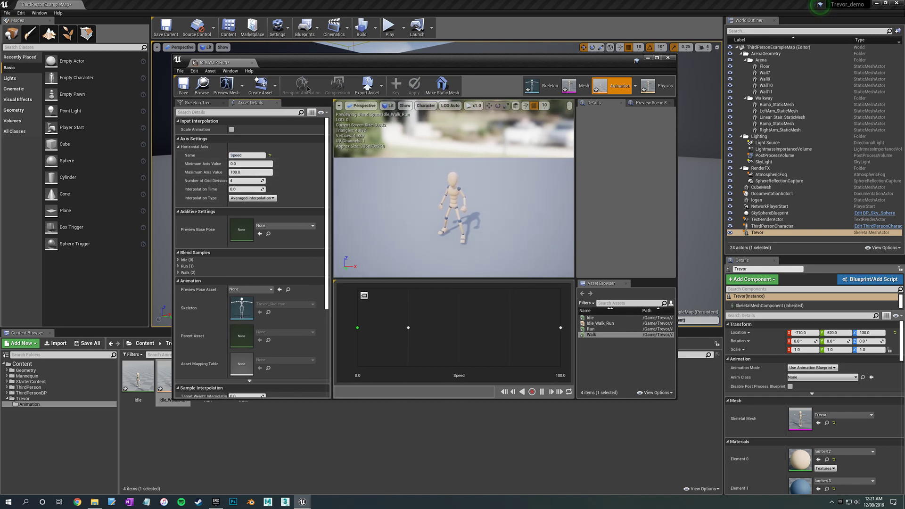
drag(376, 69, 412, 66)
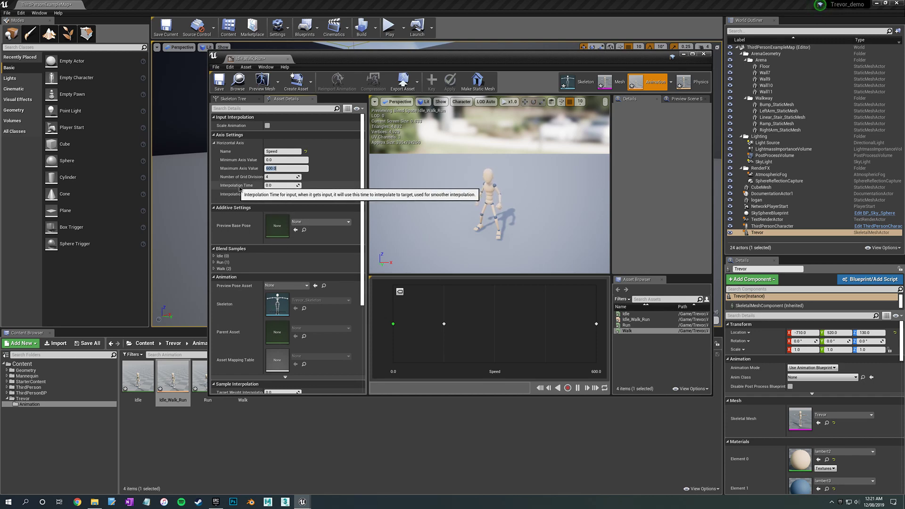
- Set the interpolation time of the Speed axis to 0.1
click(282, 186)
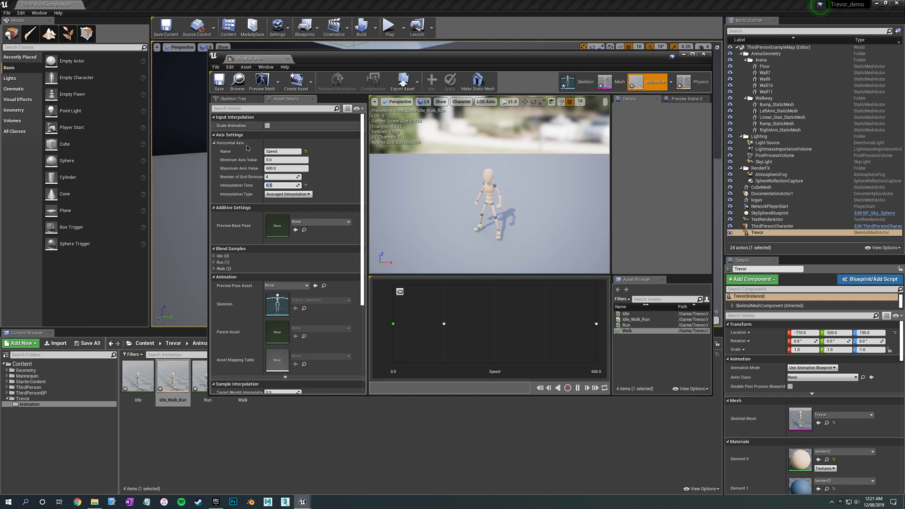
key(Return)
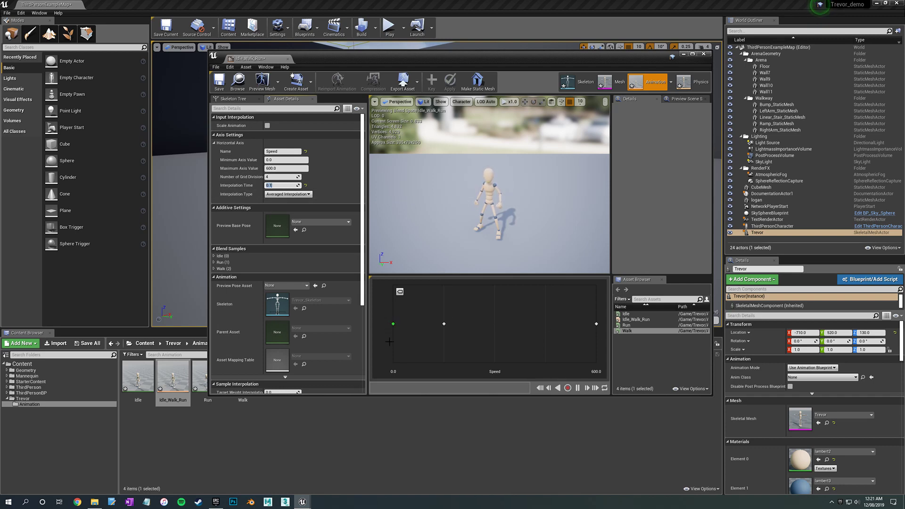
click(281, 184)
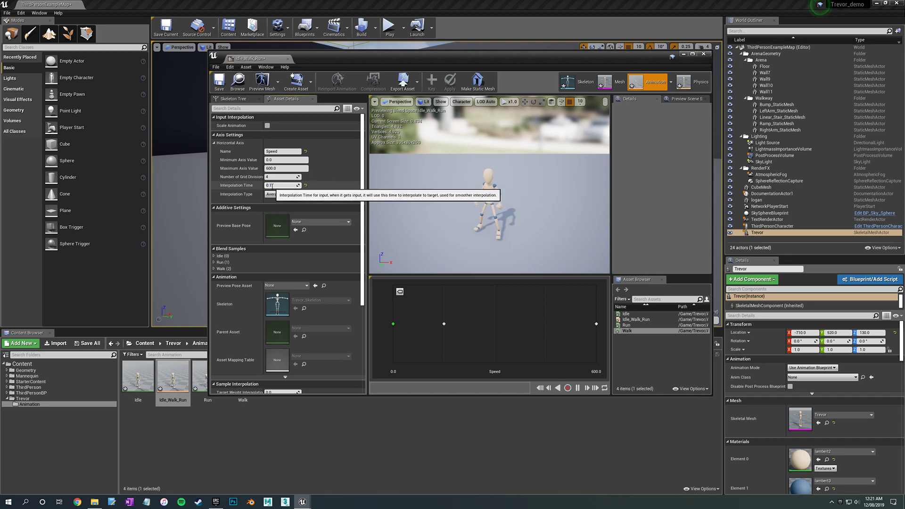
- Review the remaining blend space settings, then save the Idle_Walk_Run asset and close its editor
scroll(332, 269, down, 1)
scroll(292, 257, down, 4)
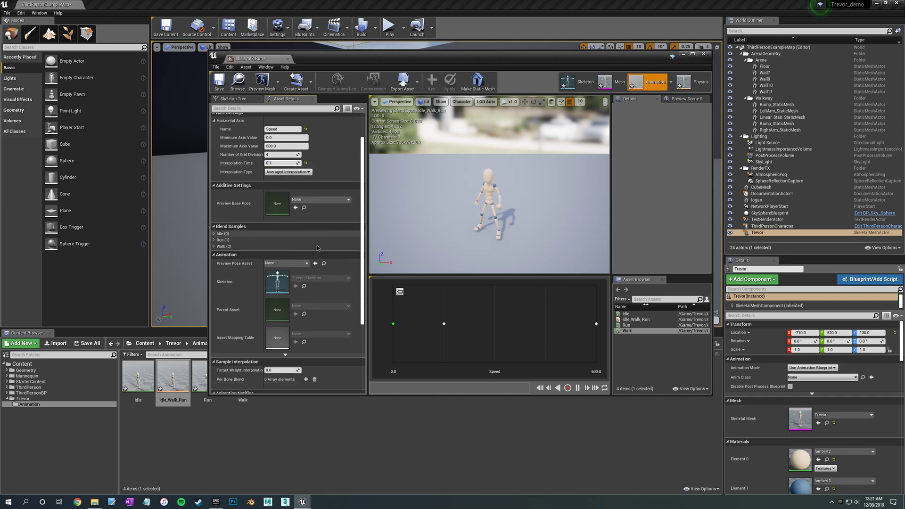
scroll(290, 246, up, 5)
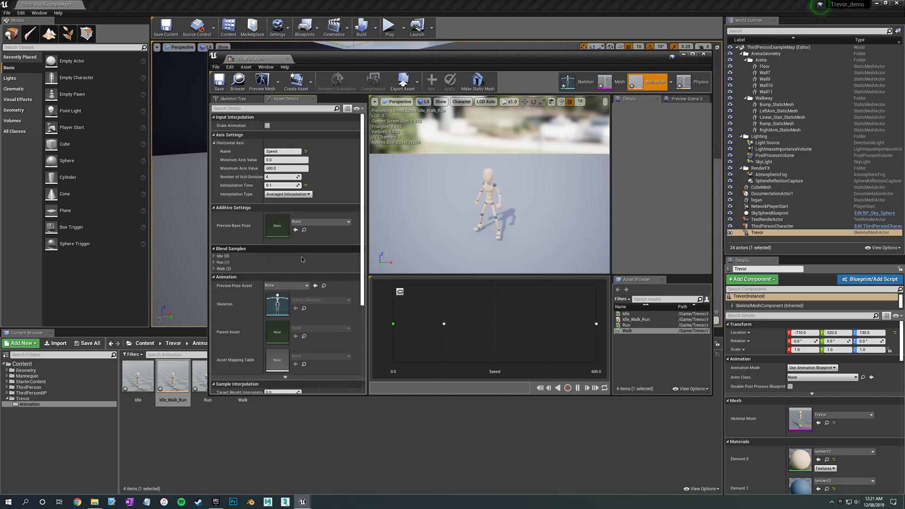
scroll(283, 212, down, 6)
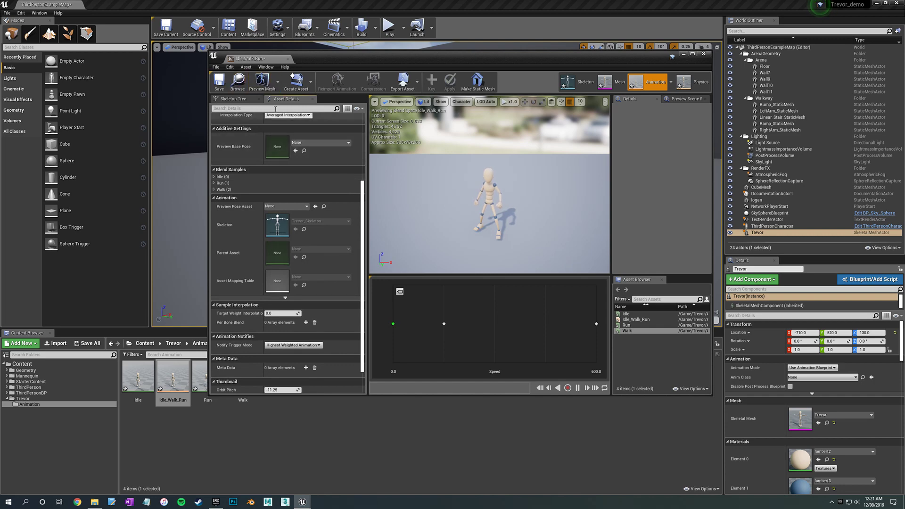
click(219, 84)
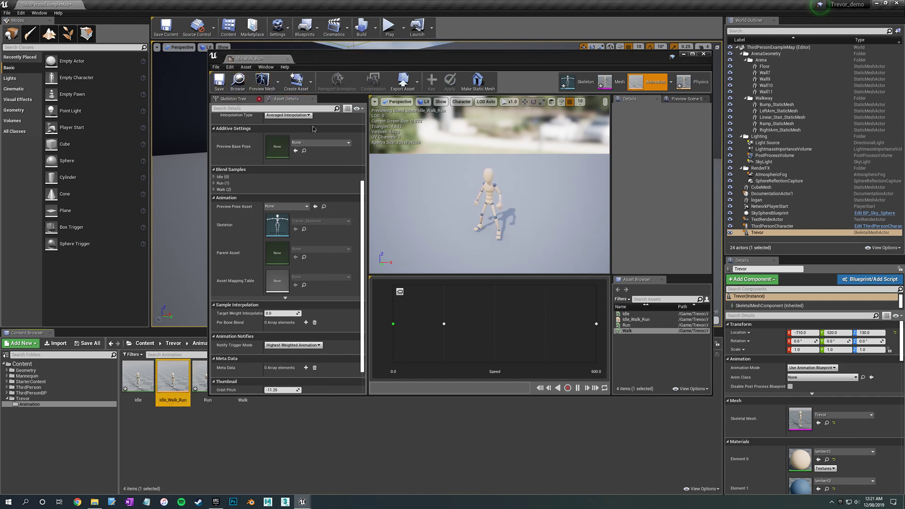
click(705, 54)
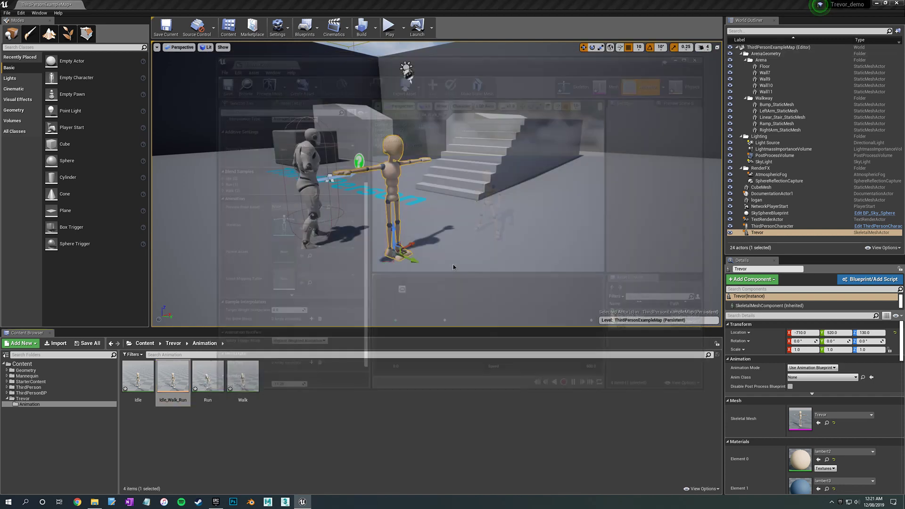
- Save all modified project content, including the level and Trevor's animations, meshes, skeleton and materials
click(184, 417)
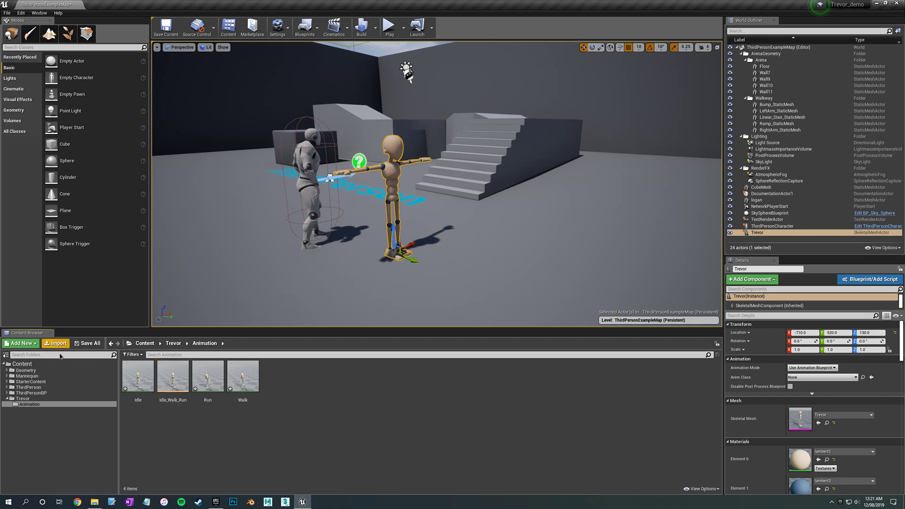
click(87, 343)
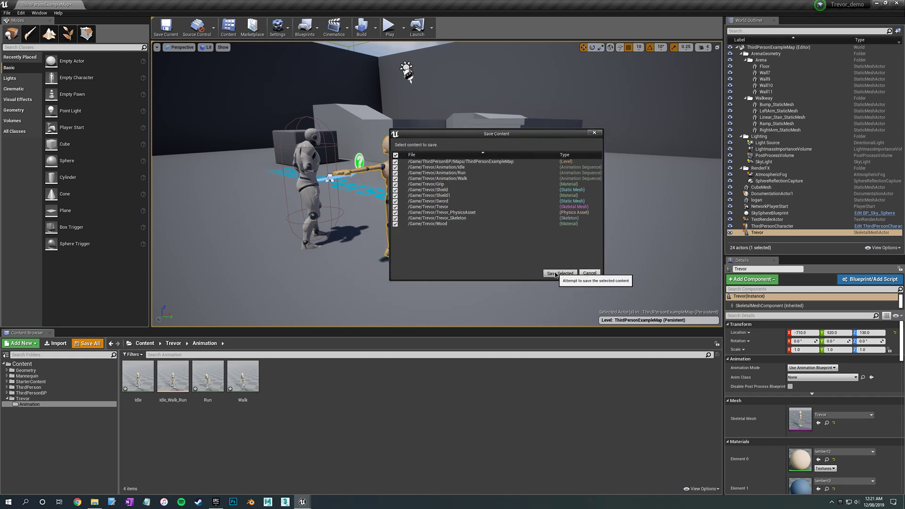
click(559, 274)
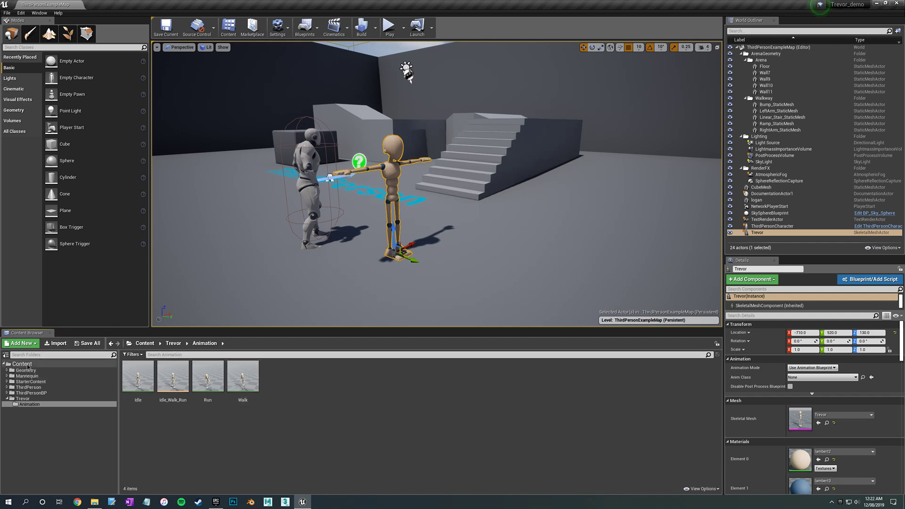
- Create an Animation Blueprint targeting Trevor_Skeleton in the Trevor/Animation folder and name it Trevor_AnimBP
click(23, 399)
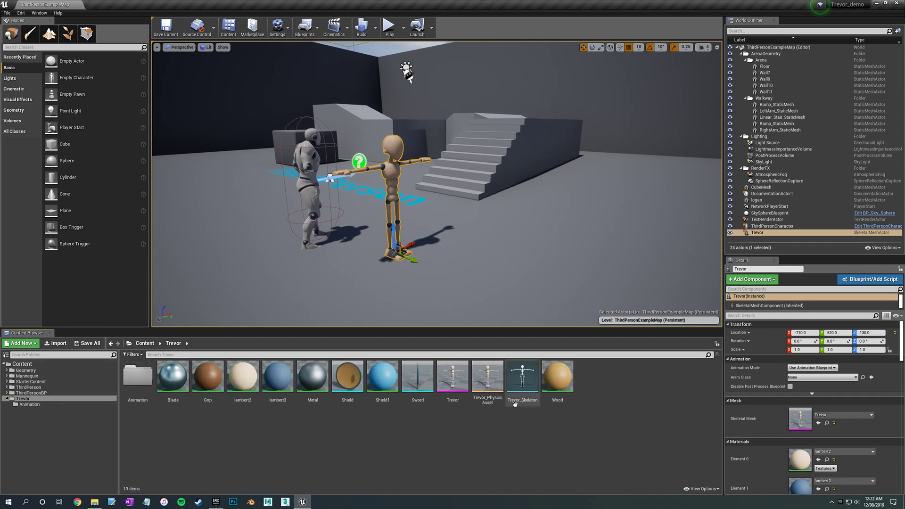
click(29, 404)
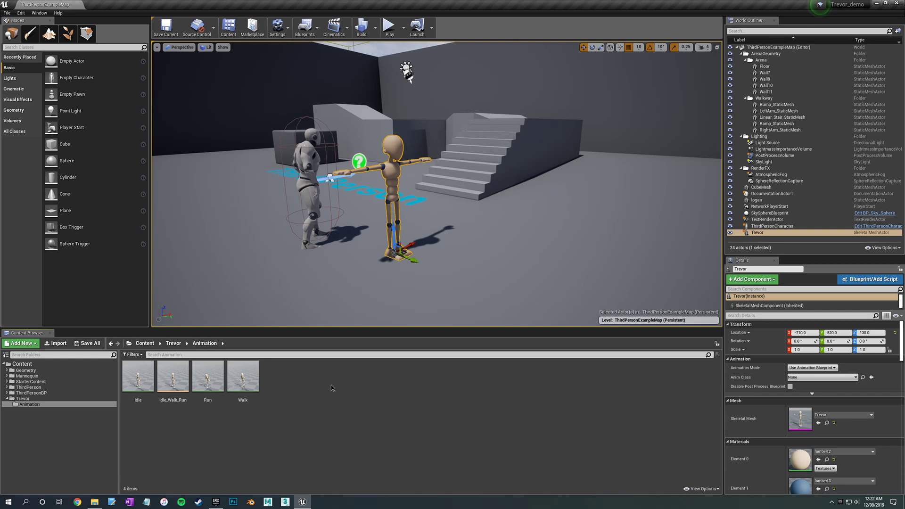
right_click(297, 381)
mouse_move(323, 291)
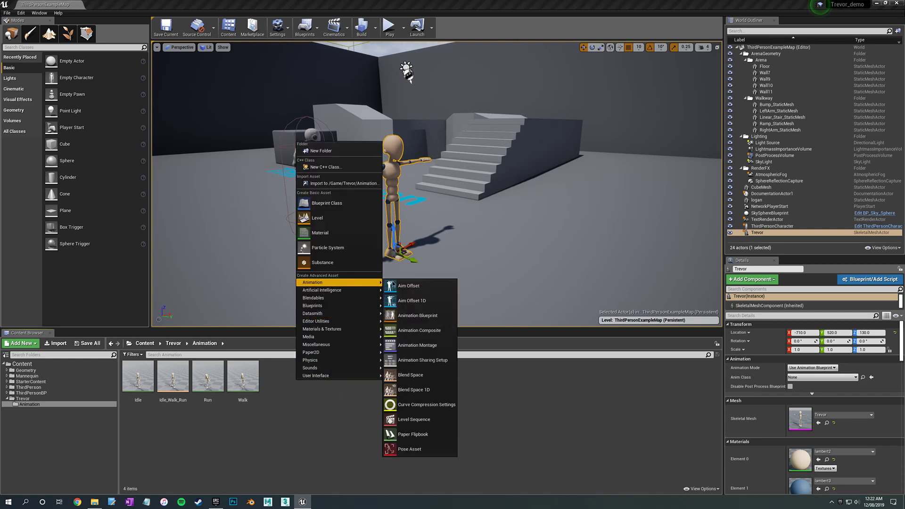
click(412, 316)
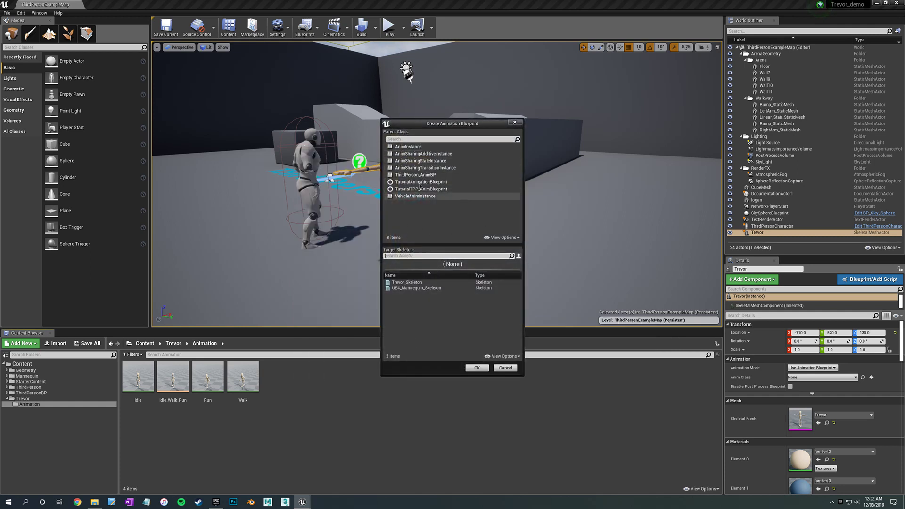
click(414, 283)
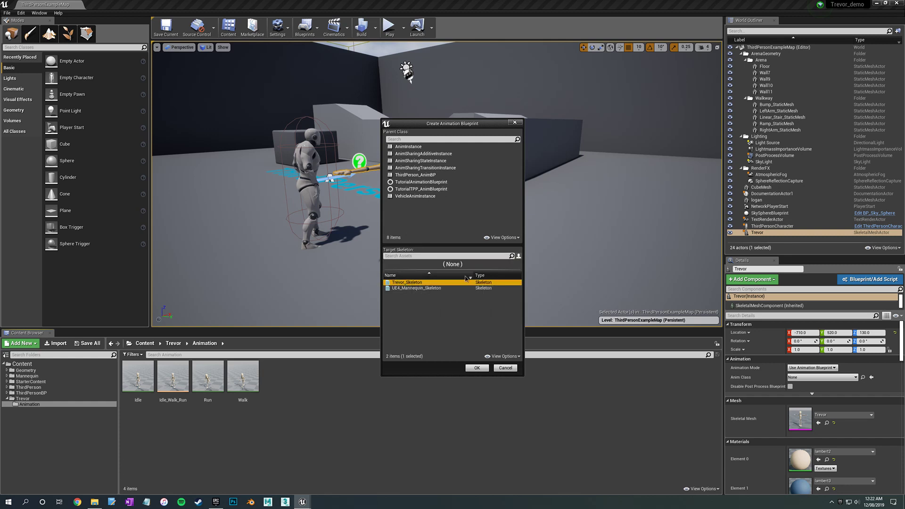
click(477, 368)
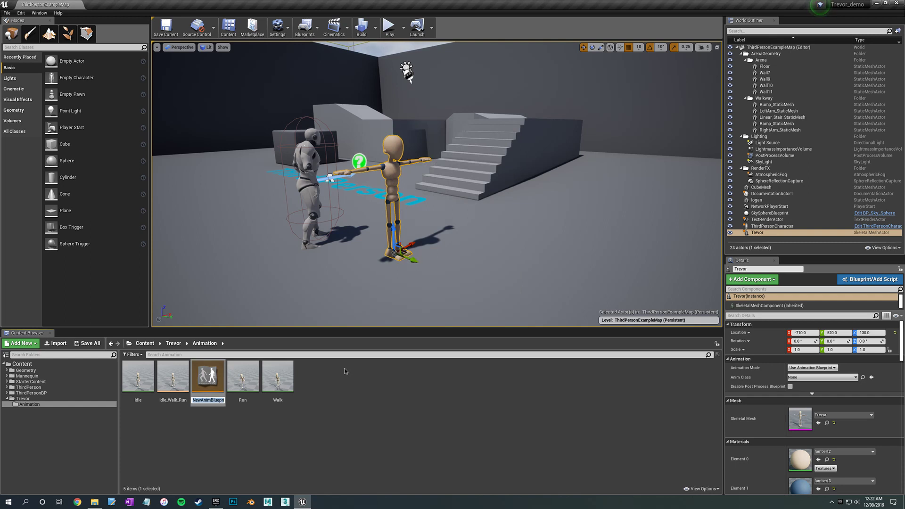
text(Trevor_AnimBP)
key(Return)
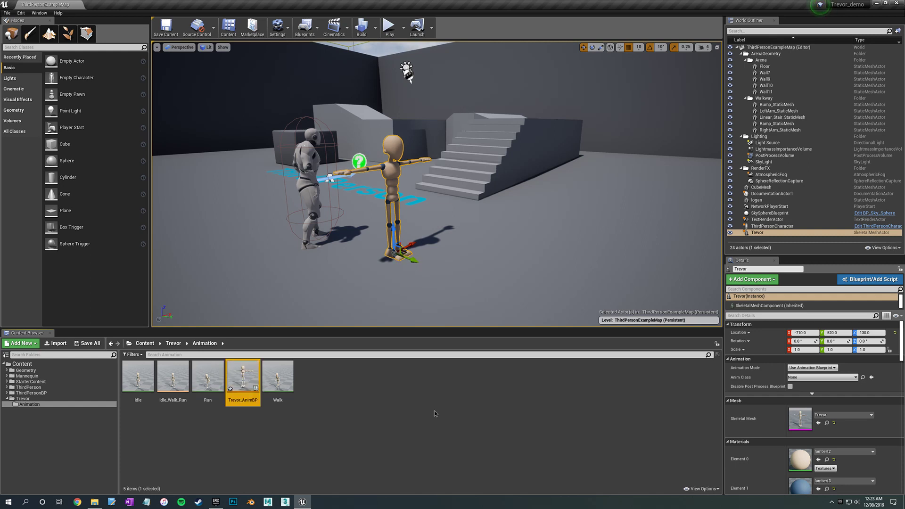
click(435, 411)
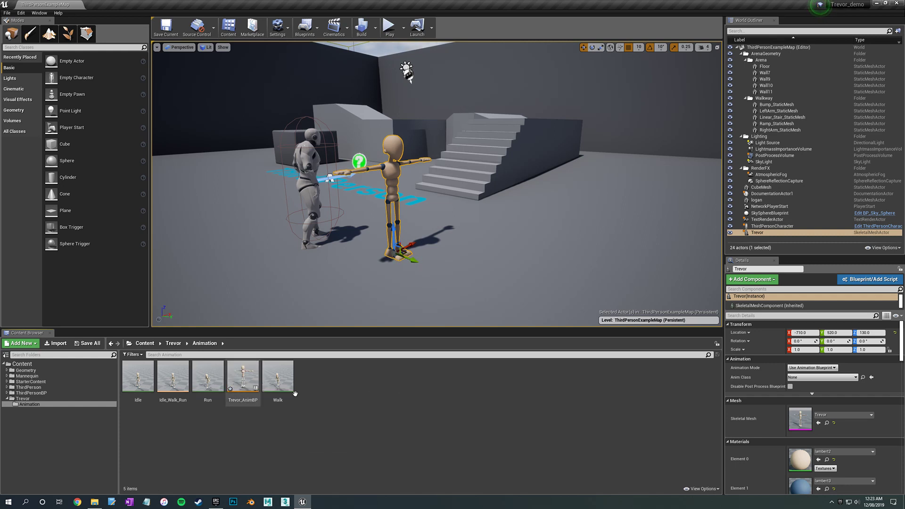
- Open Trevor_AnimBP and examine its Event Graph and Anim Graph
double_click(243, 377)
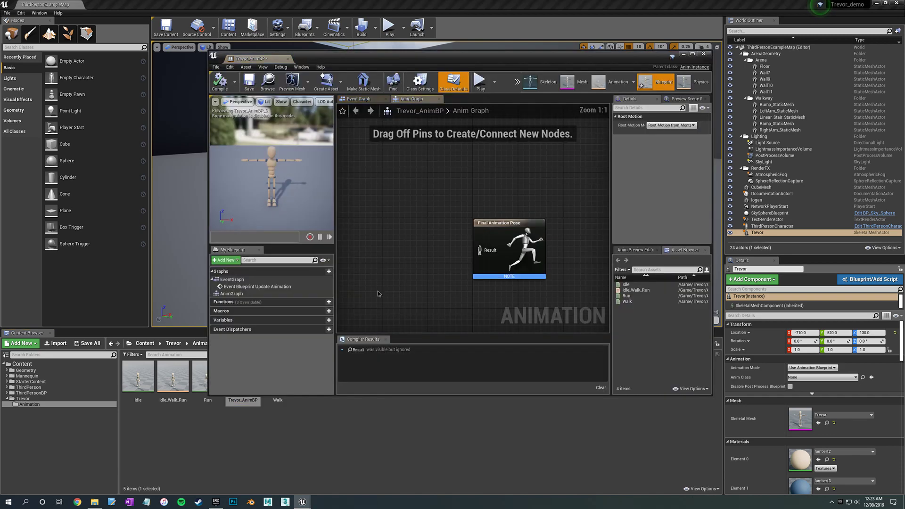
drag(497, 59, 461, 65)
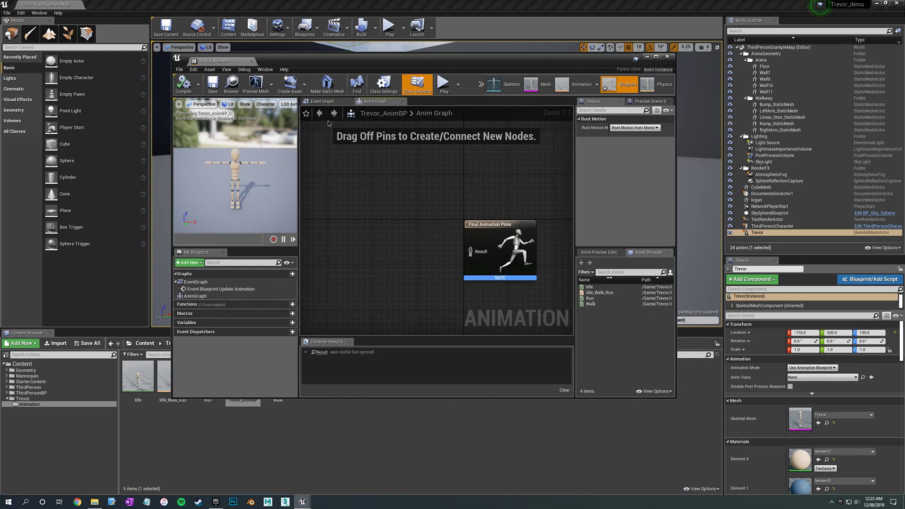
click(326, 102)
click(375, 101)
click(336, 101)
click(377, 102)
right_drag(384, 217, 393, 193)
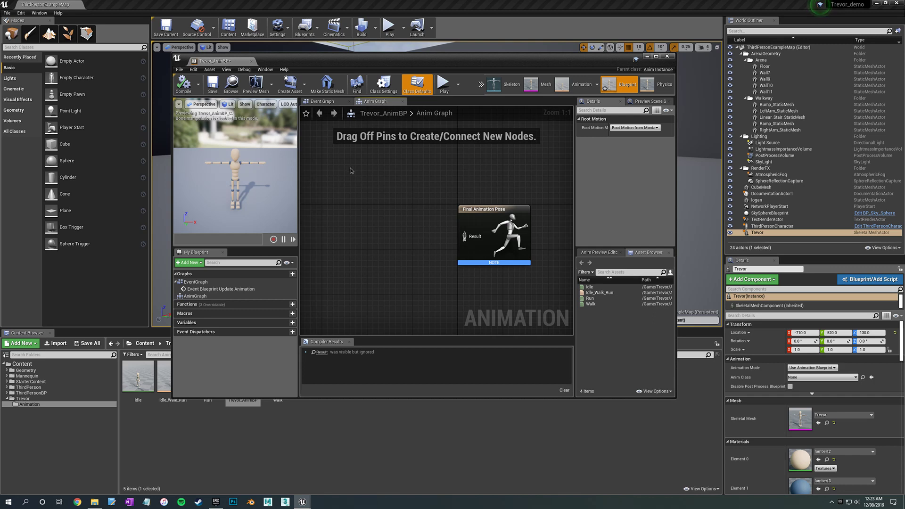
click(327, 102)
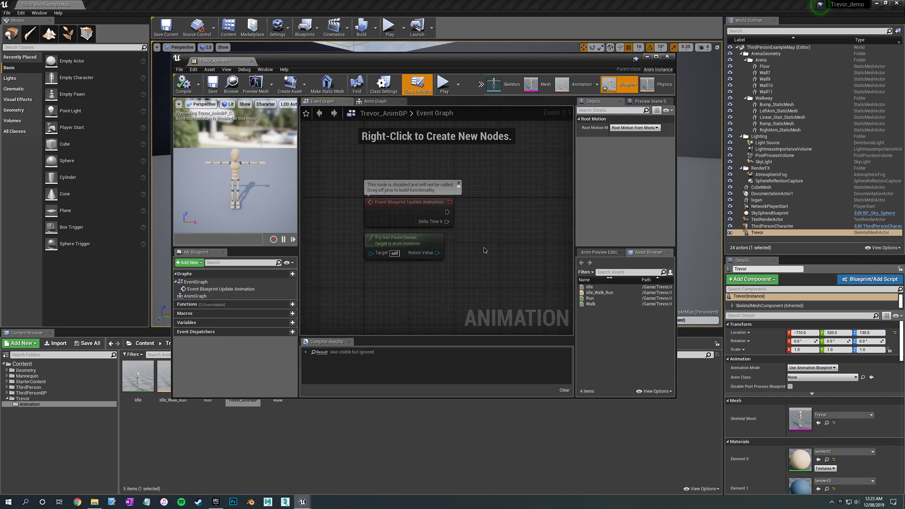
click(375, 102)
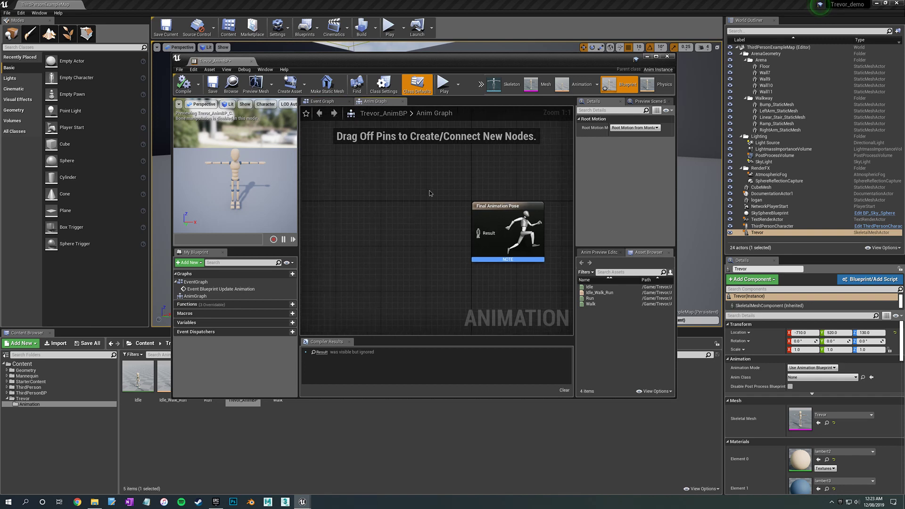
- Add a new state machine beside the Final Animation Pose node in the Anim Graph and name it Locomotion
right_drag(380, 213, 374, 217)
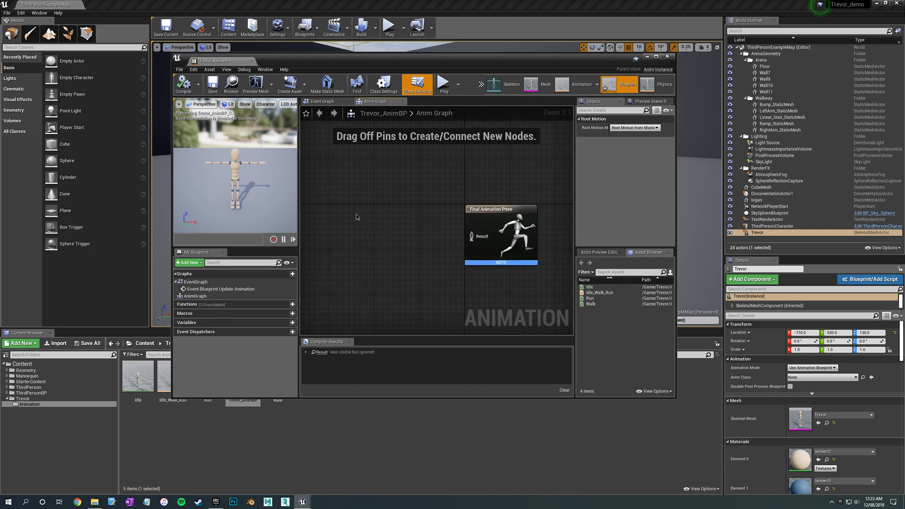
right_click(369, 214)
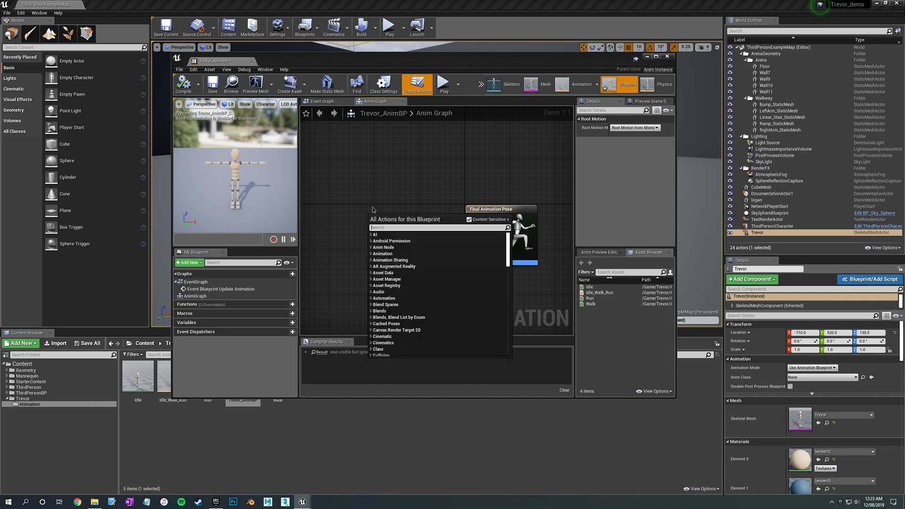
text(state machine)
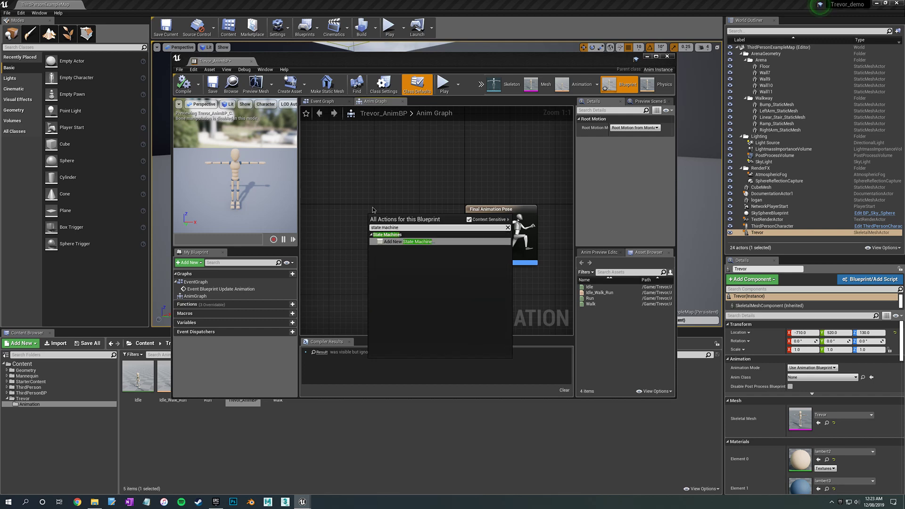
click(407, 243)
mouse_move(393, 222)
mouse_down()
mouse_move(377, 209)
mouse_move(398, 214)
mouse_up()
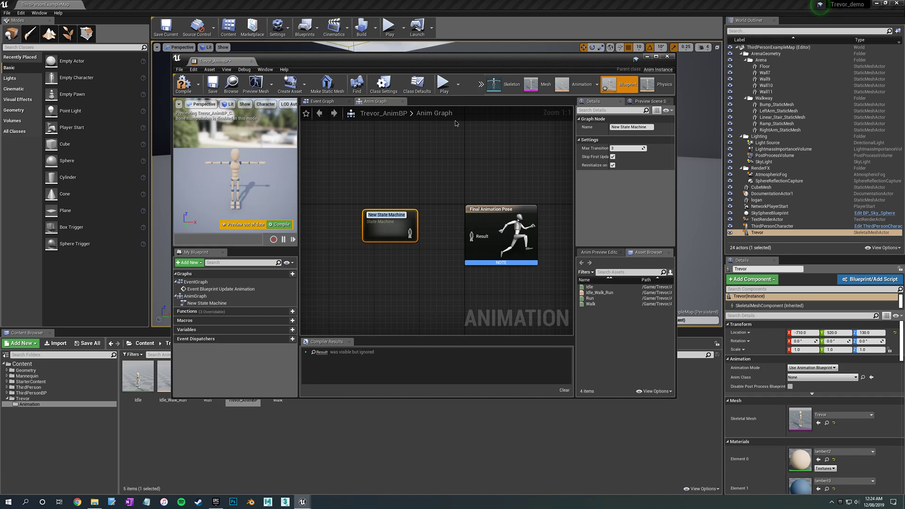
text(Locom)
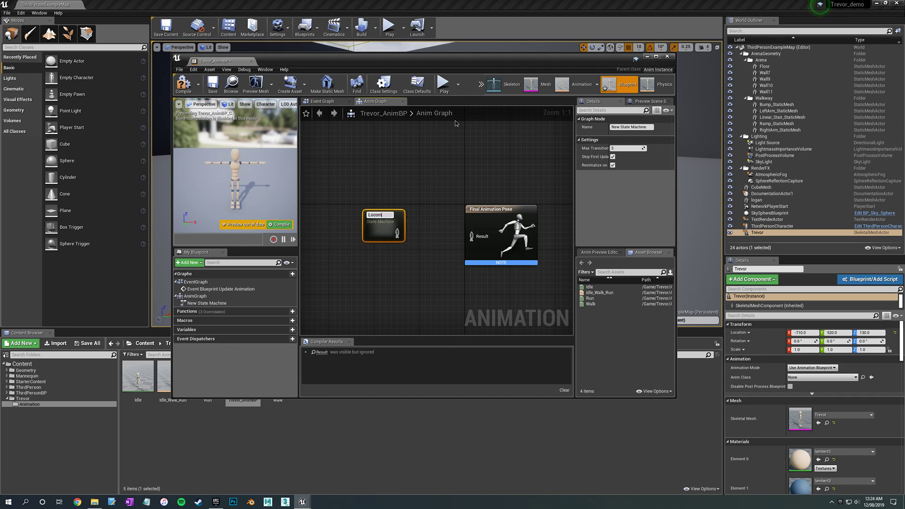
text(otion)
key(Return)
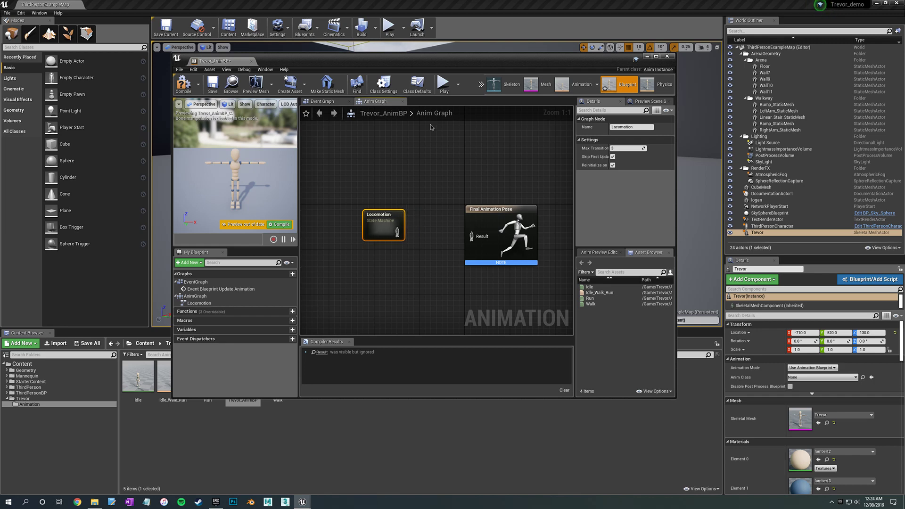
- Open the Locomotion state machine and add the Idle_Walk_Run blend space as a state beside the Entry node
double_click(385, 214)
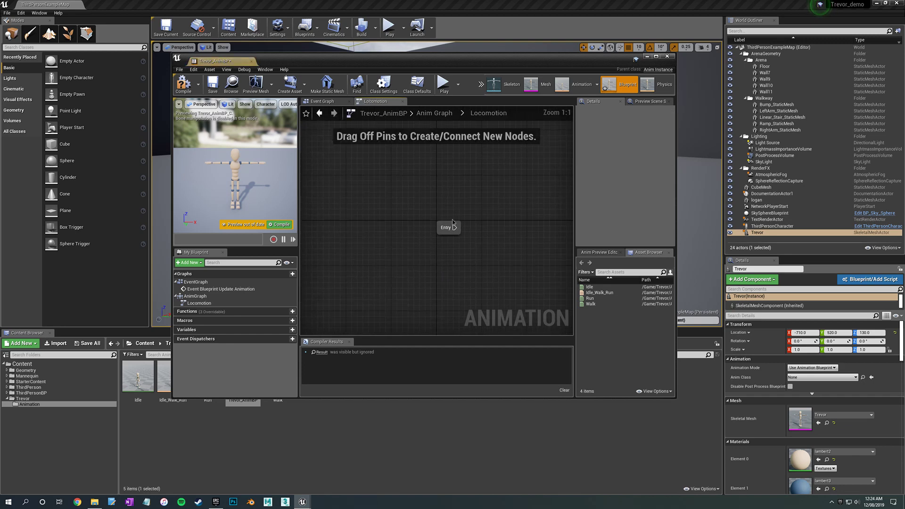
drag(423, 59, 393, 57)
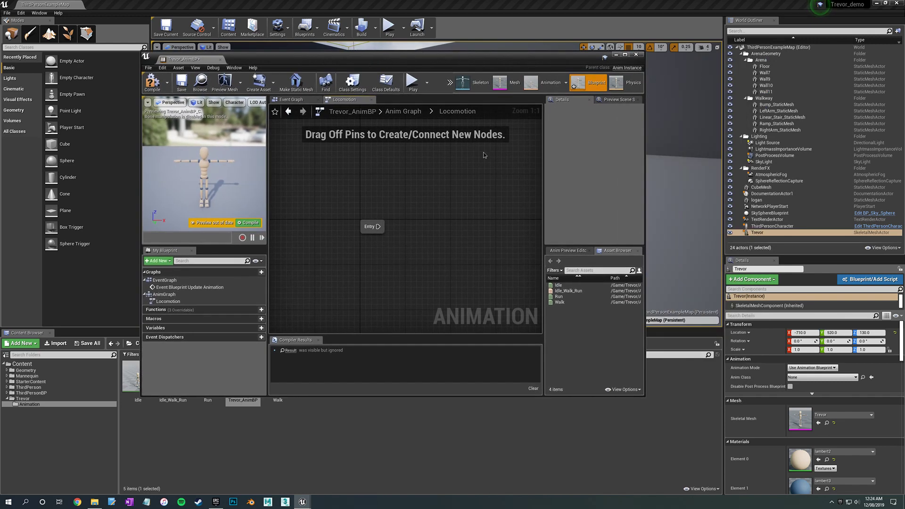
drag(451, 68, 490, 74)
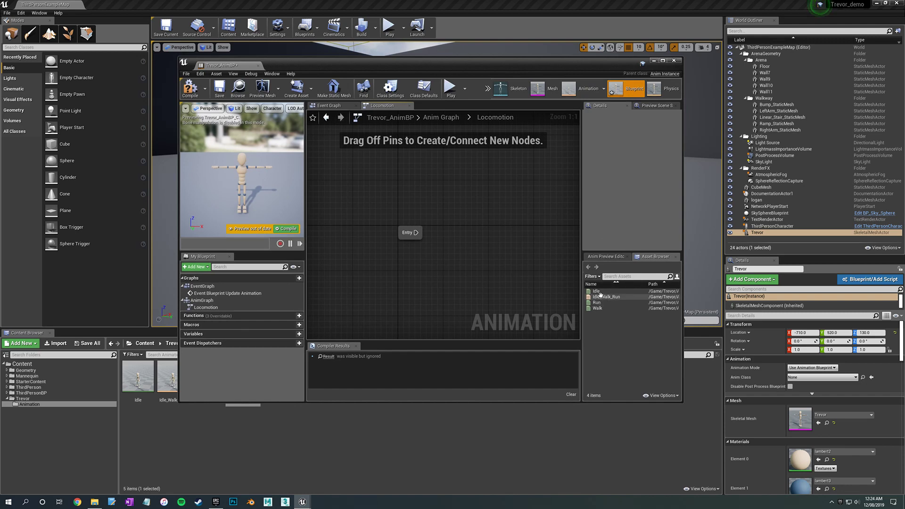
drag(606, 297, 471, 225)
key(Home)
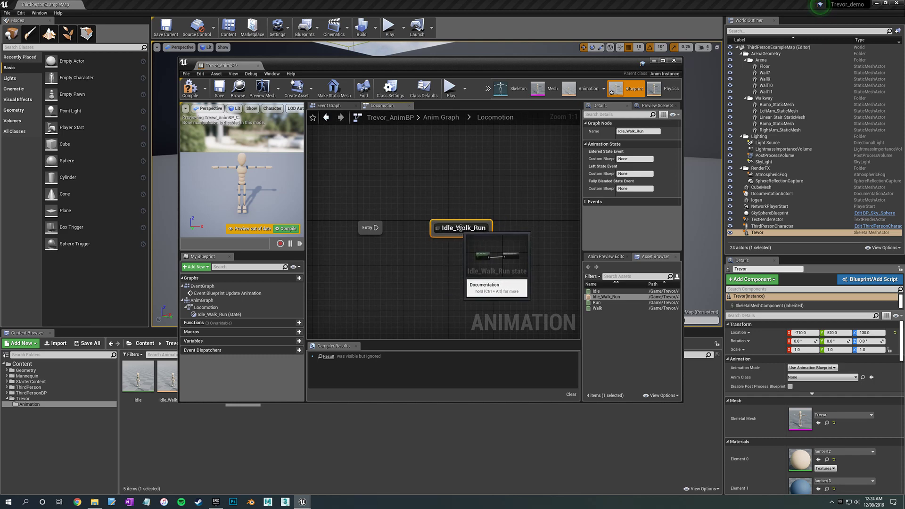
mouse_move(465, 232)
mouse_down()
mouse_move(473, 235)
mouse_move(461, 236)
mouse_up()
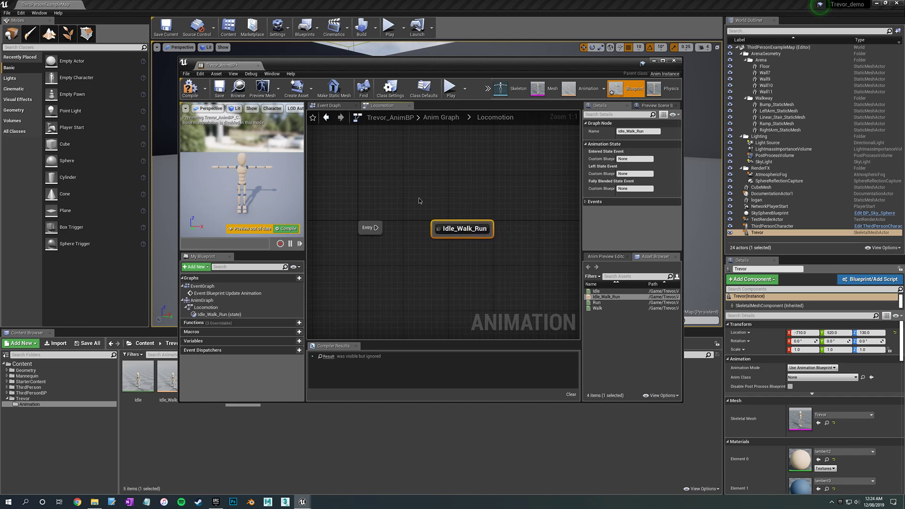
- Connect the Entry node to the Idle_Walk_Run state in the Locomotion state machine
key(Home)
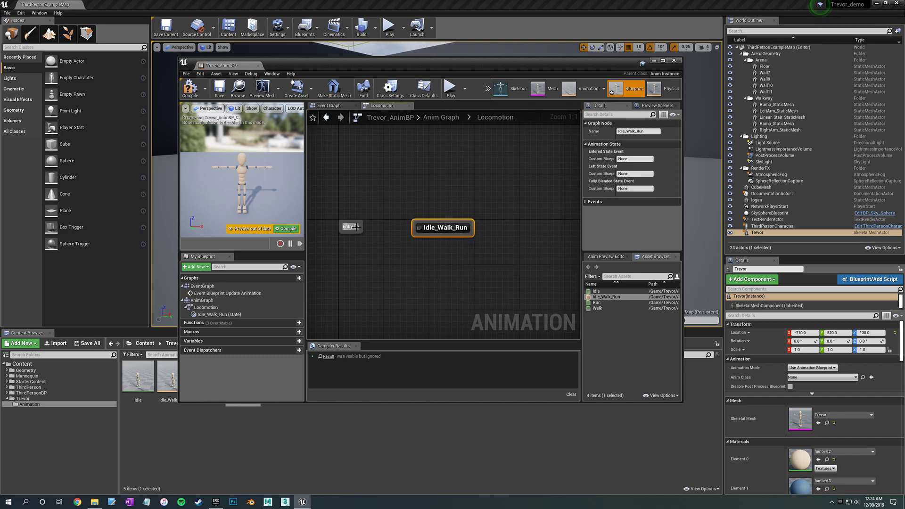
drag(357, 227, 415, 231)
right_drag(395, 202, 406, 208)
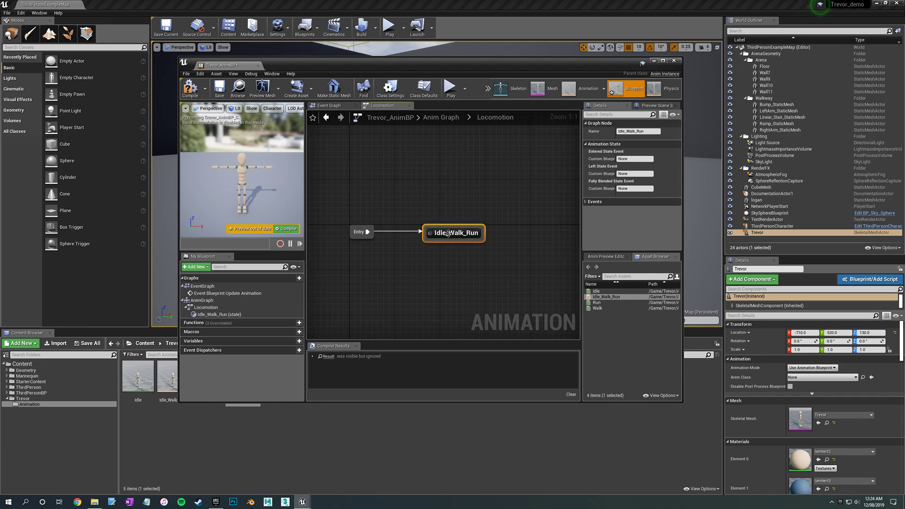
right_drag(383, 169, 390, 171)
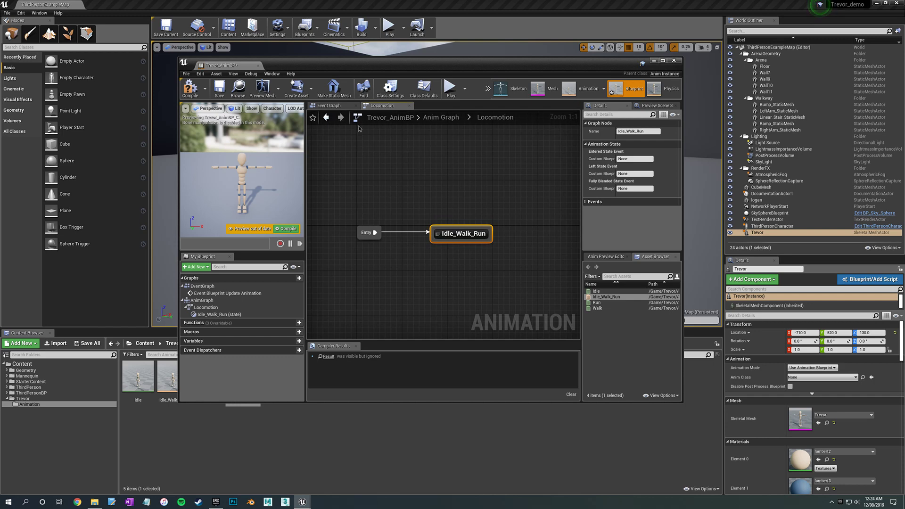
- Check the blend space player inside the Idle_Walk_Run state and connect Locomotion's pose output to the Final Animation Pose result in the Anim Graph
double_click(456, 233)
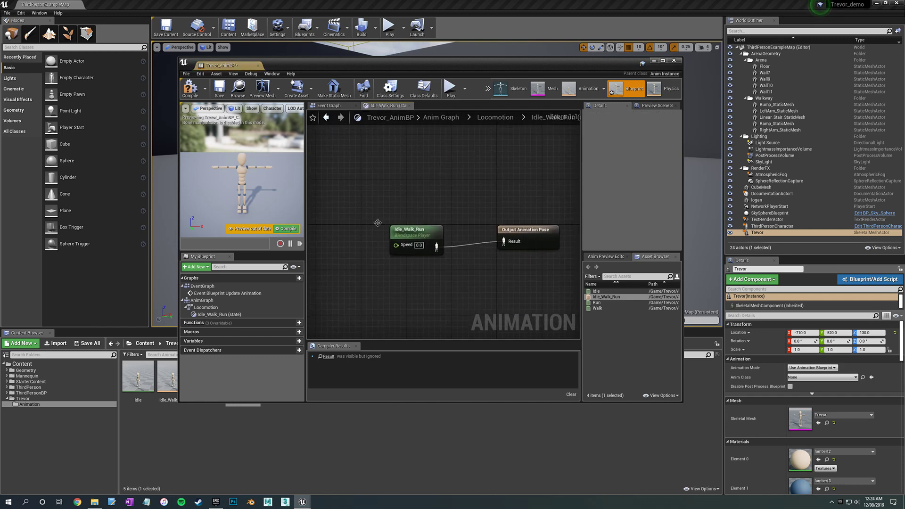
click(409, 227)
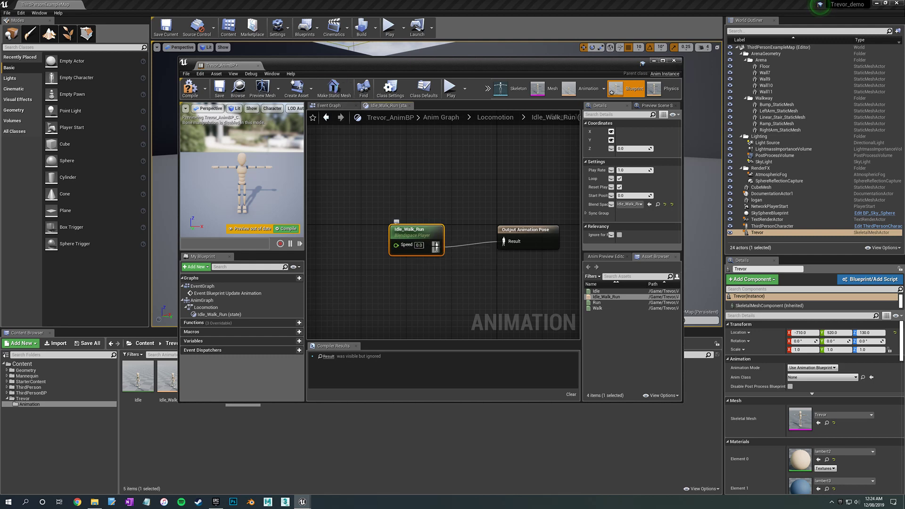
click(326, 117)
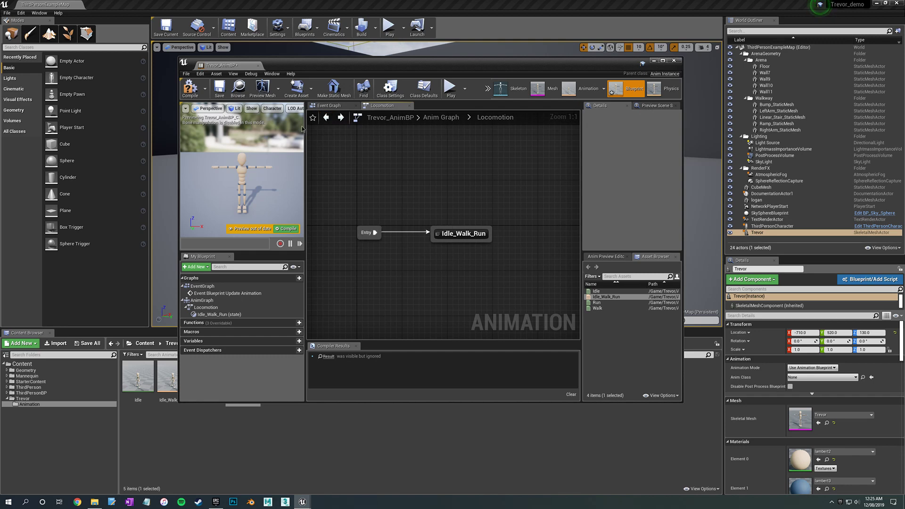
click(326, 118)
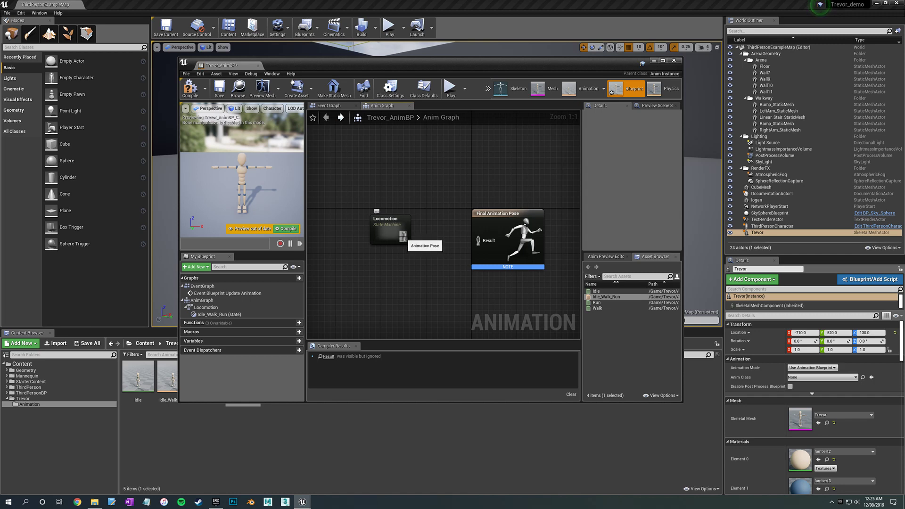
drag(403, 237, 485, 242)
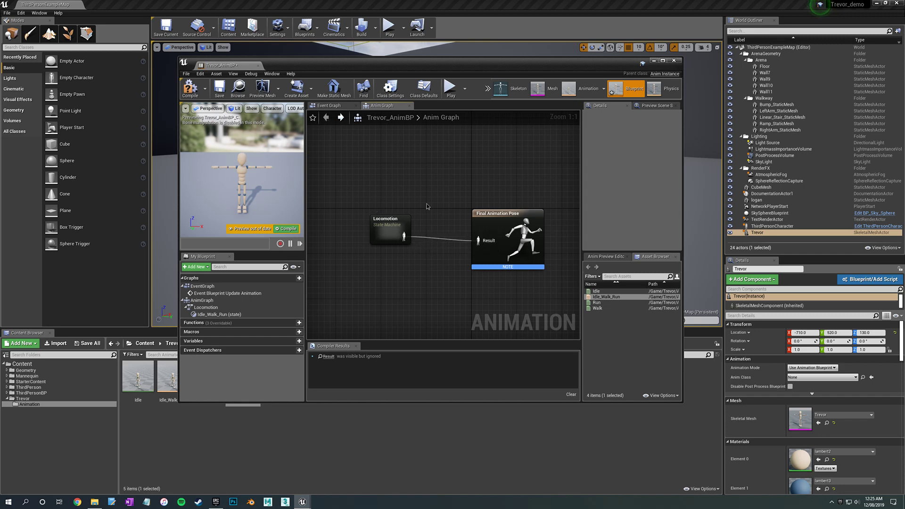
- Compile the Trevor_AnimBP Animation Blueprint with Locomotion connected to the final pose
right_drag(426, 207, 422, 205)
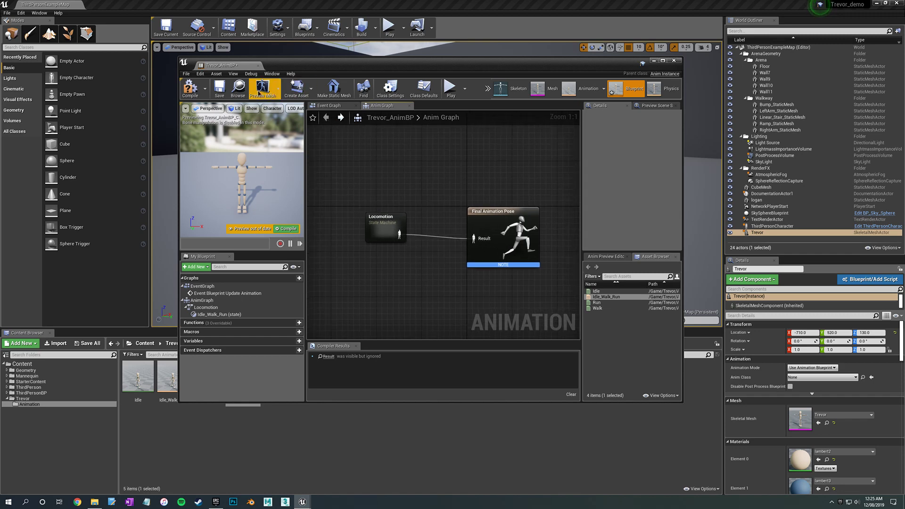
click(193, 89)
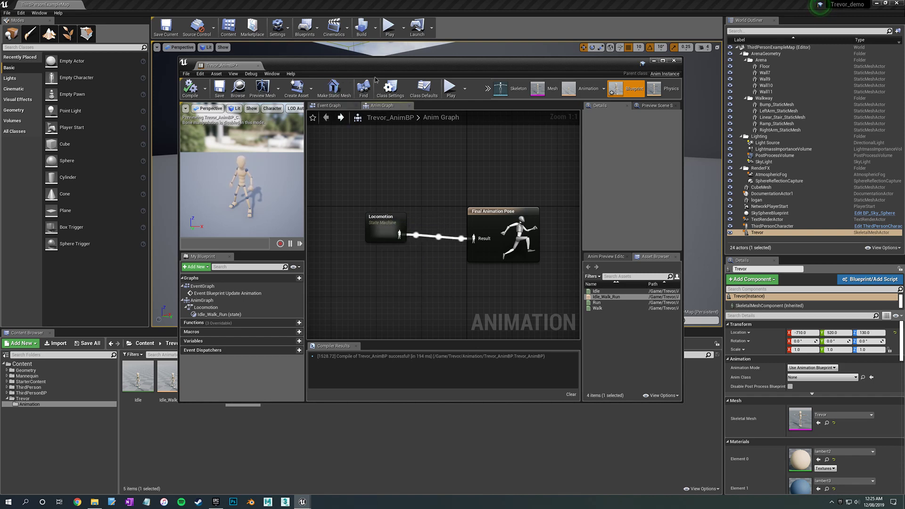
drag(382, 65, 367, 61)
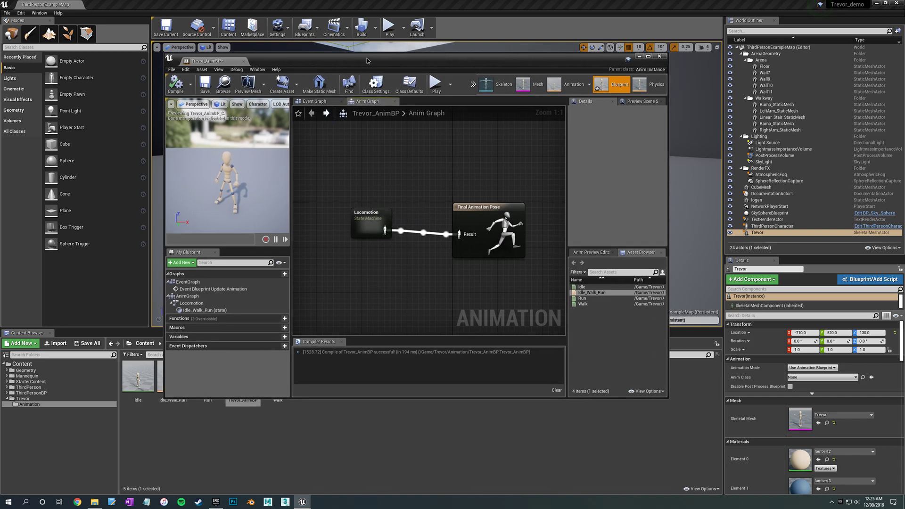
- In the Event Graph, add a Get Velocity node fed by Try Get Pawn Owner's return value and line it up beside that node
click(310, 103)
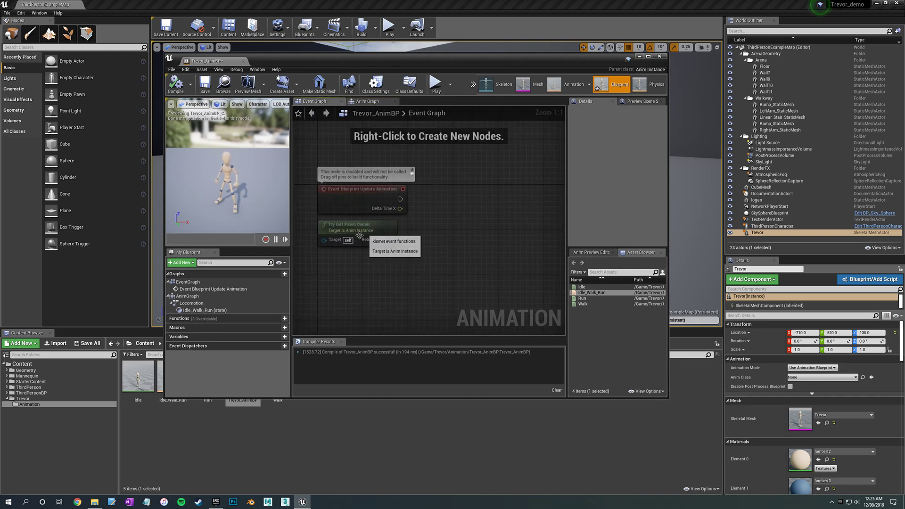
click(347, 230)
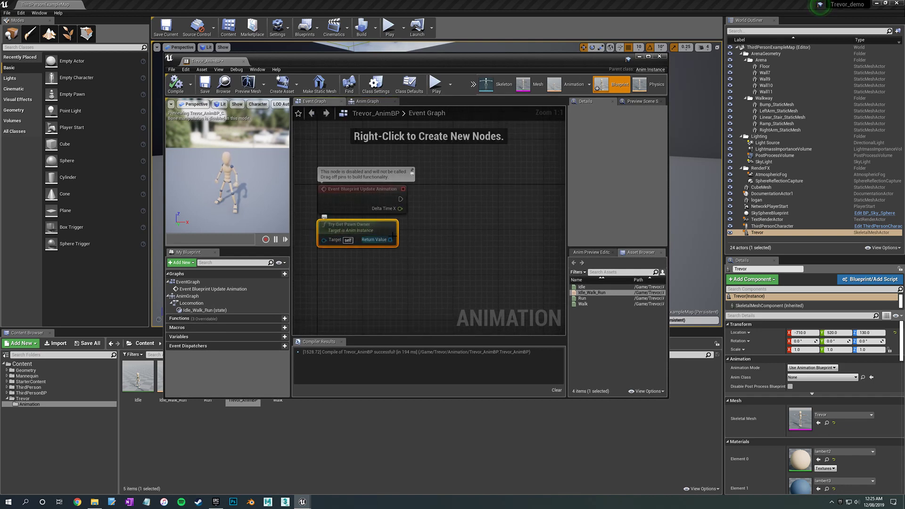
mouse_move(433, 227)
right_down()
mouse_move(434, 238)
mouse_move(436, 230)
right_up()
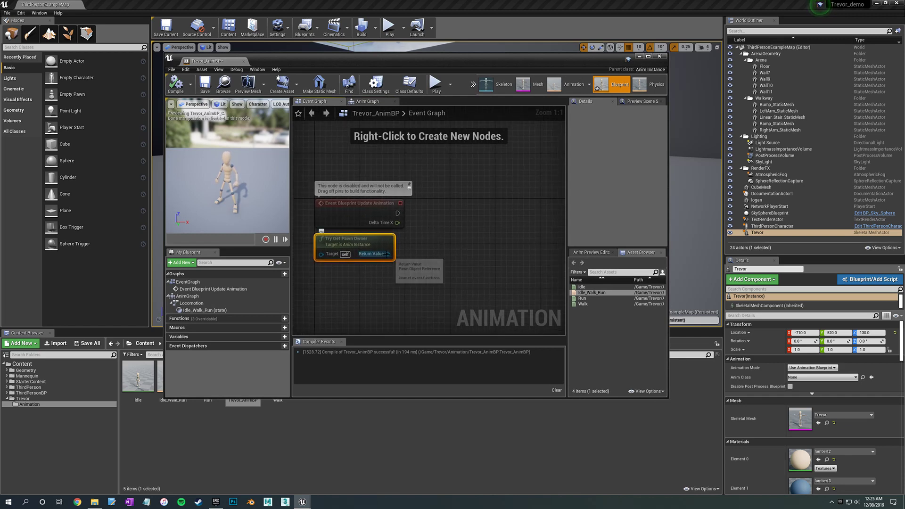
drag(388, 255, 433, 250)
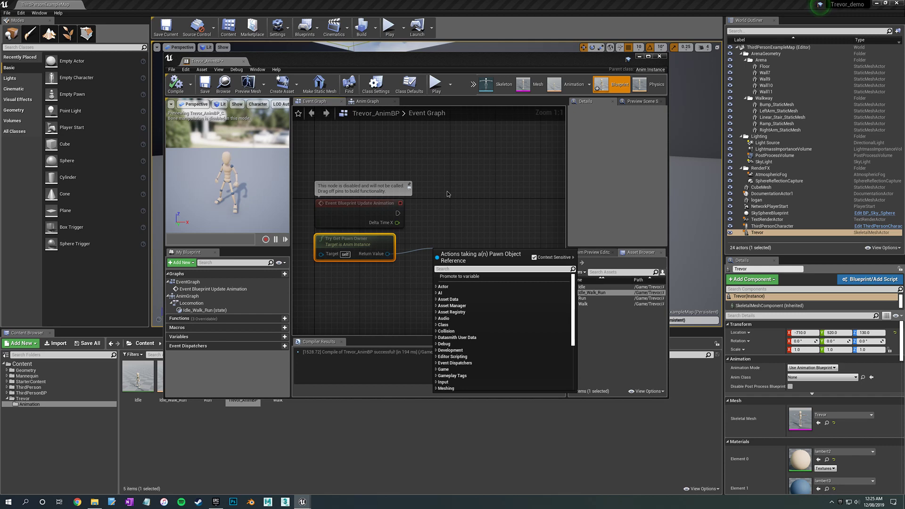
text(g)
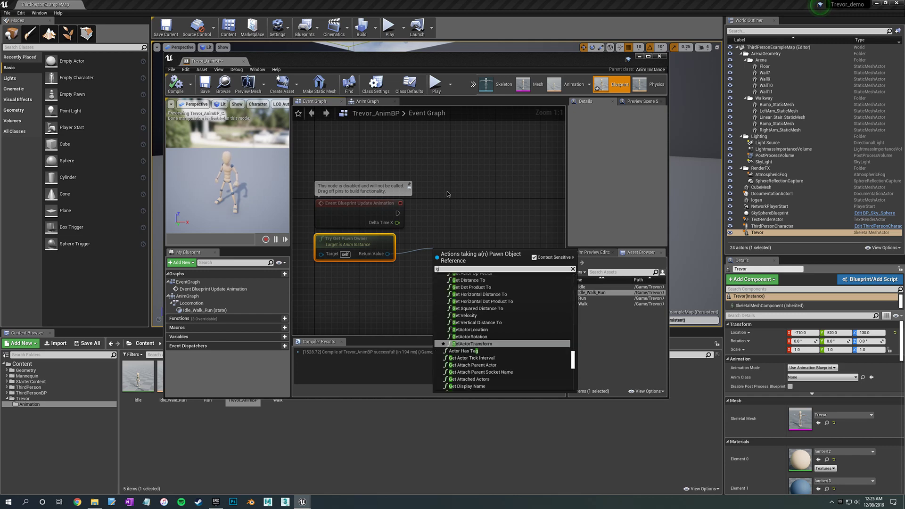
text(et velocity)
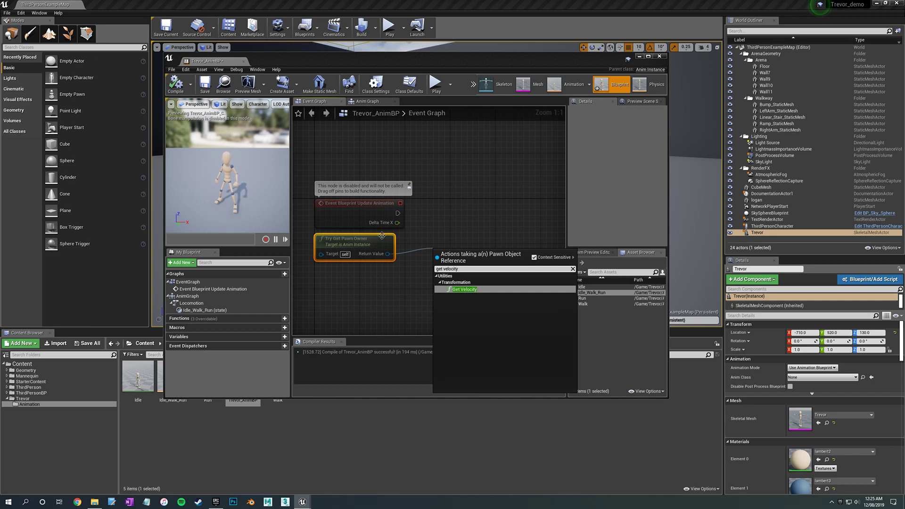
click(468, 289)
drag(468, 263, 449, 251)
right_drag(427, 283, 397, 283)
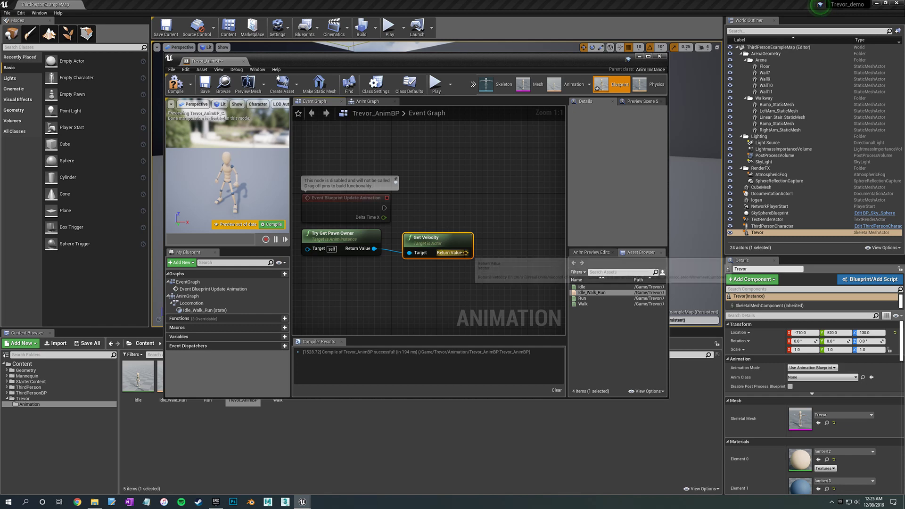
- Add a VectorLength node fed by Get Velocity's return value and align it with the Get Velocity node
drag(466, 253, 499, 254)
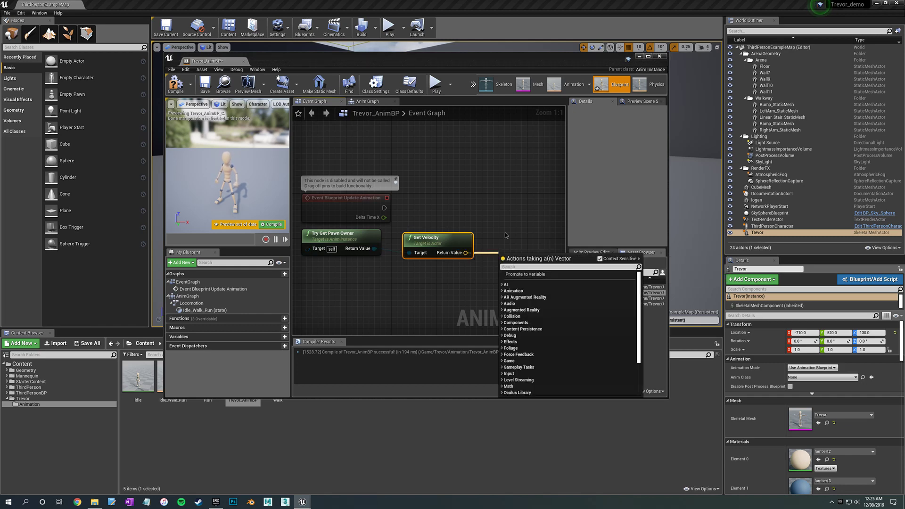
text(vec)
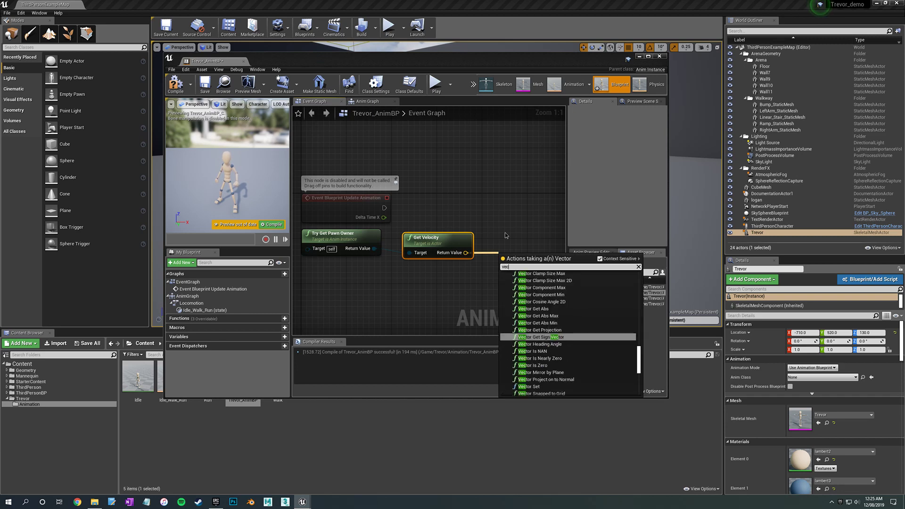
text(tor length)
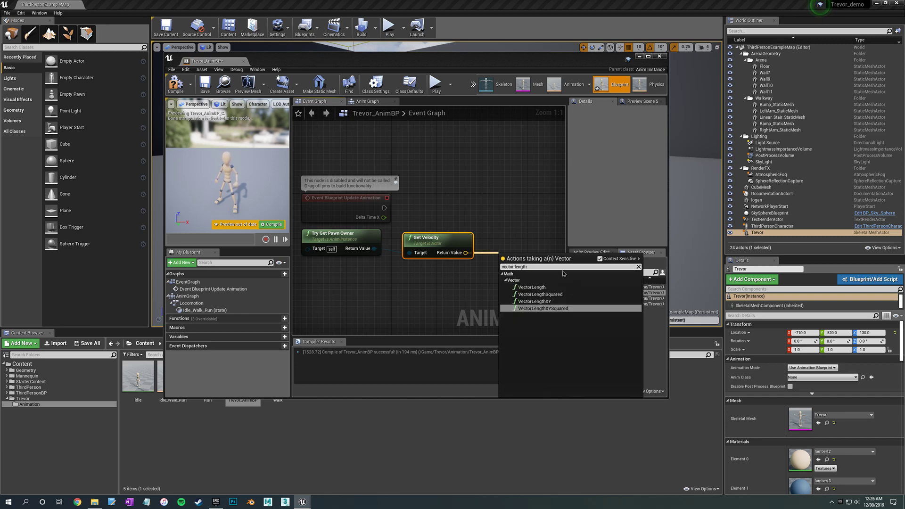
click(529, 287)
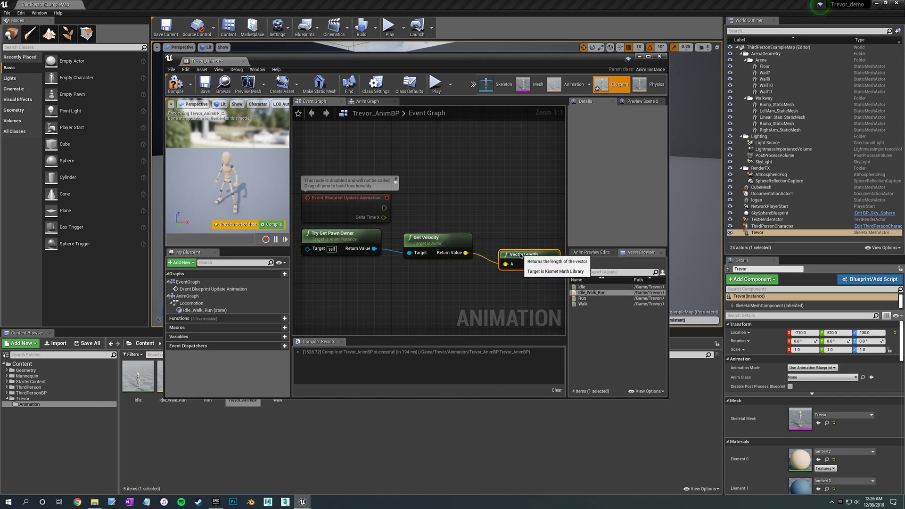
drag(521, 255, 516, 243)
mouse_move(492, 213)
right_down()
mouse_move(468, 209)
mouse_move(491, 204)
right_up()
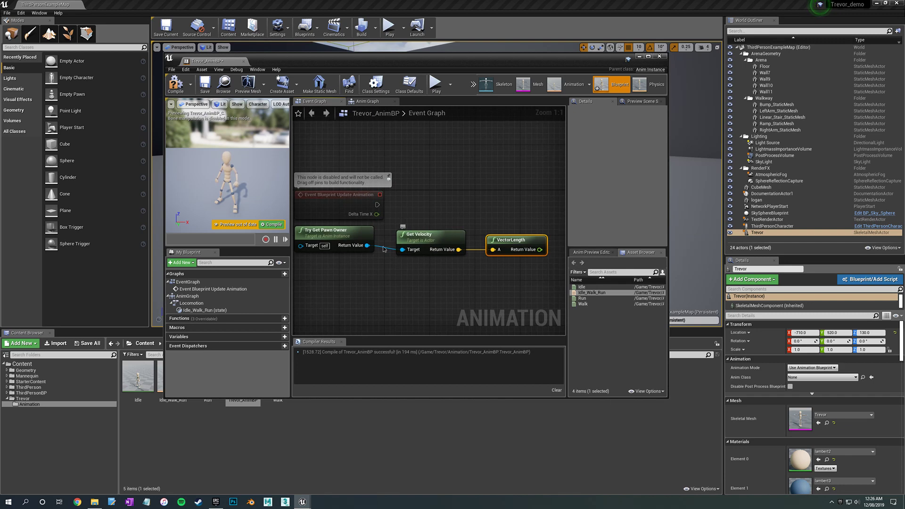
- Create a new Animation Blueprint variable and name it Speed
right_drag(383, 249, 358, 251)
mouse_move(418, 220)
right_down()
mouse_move(458, 228)
mouse_move(425, 215)
right_up()
scroll(449, 223, down, 1)
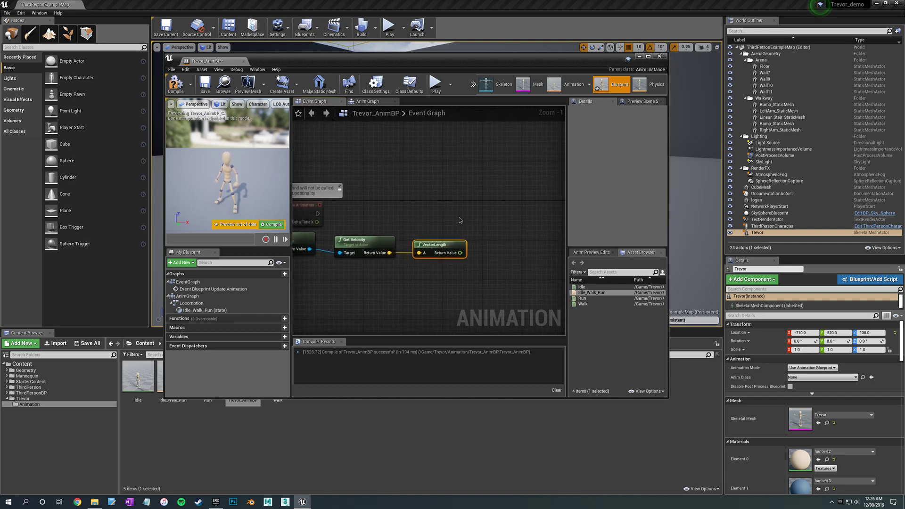
right_drag(465, 255, 515, 272)
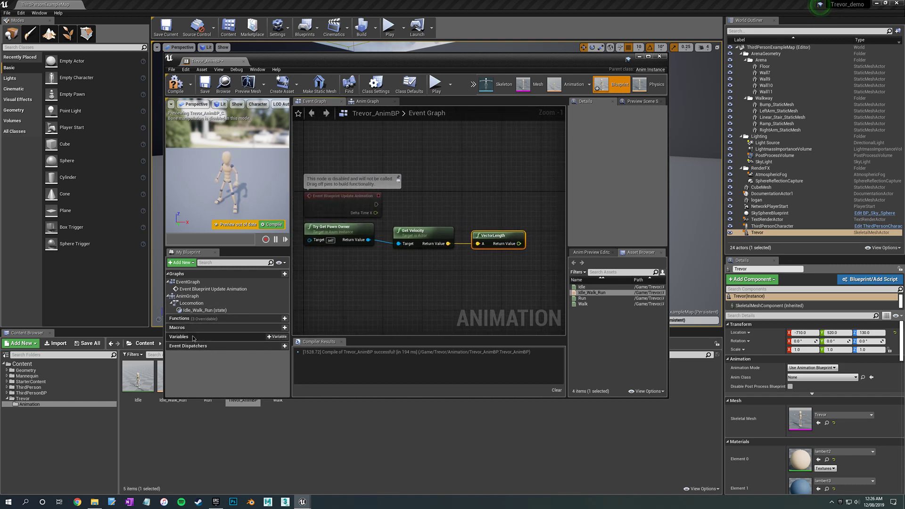
click(276, 337)
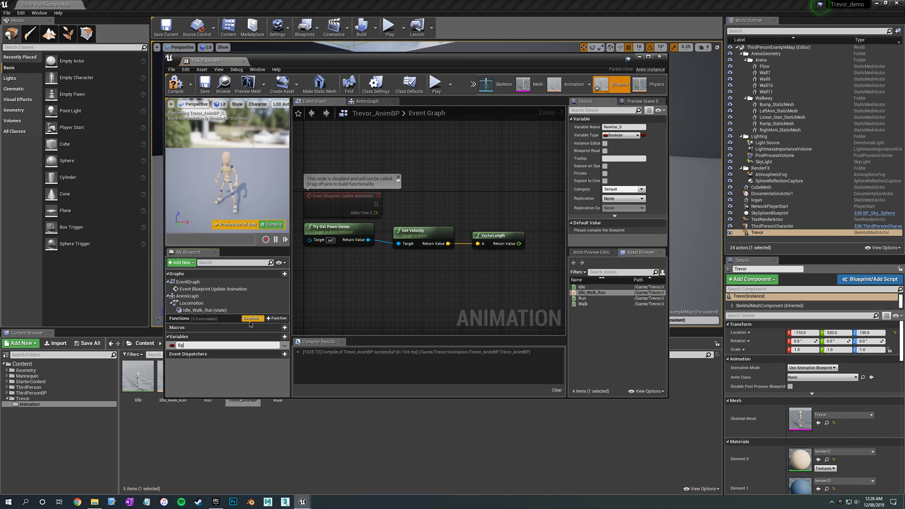
key(Return)
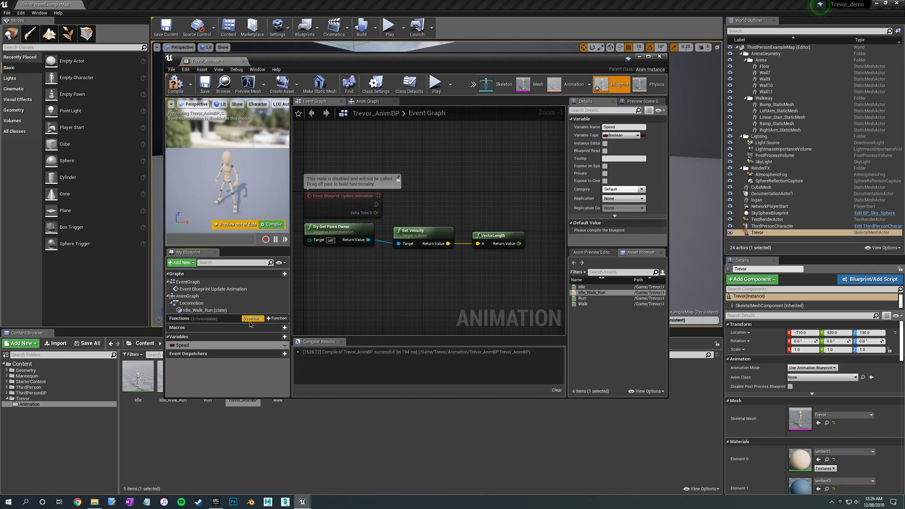
click(204, 346)
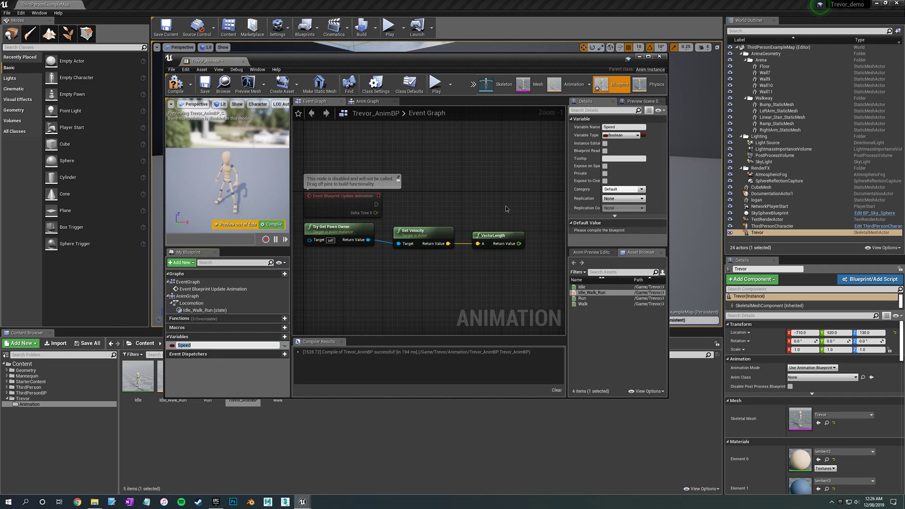
key(Return)
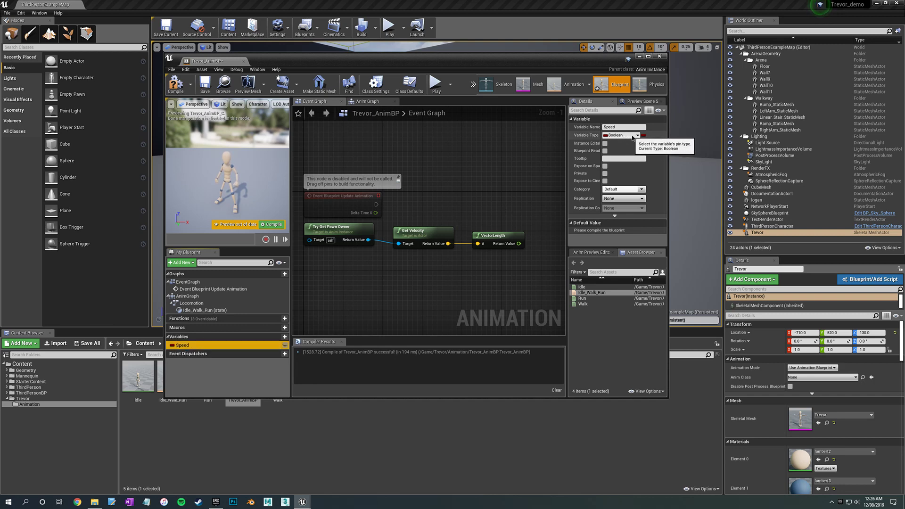
- Change the Speed variable's type to Float, compile the blueprint and check the variable's default value
click(633, 136)
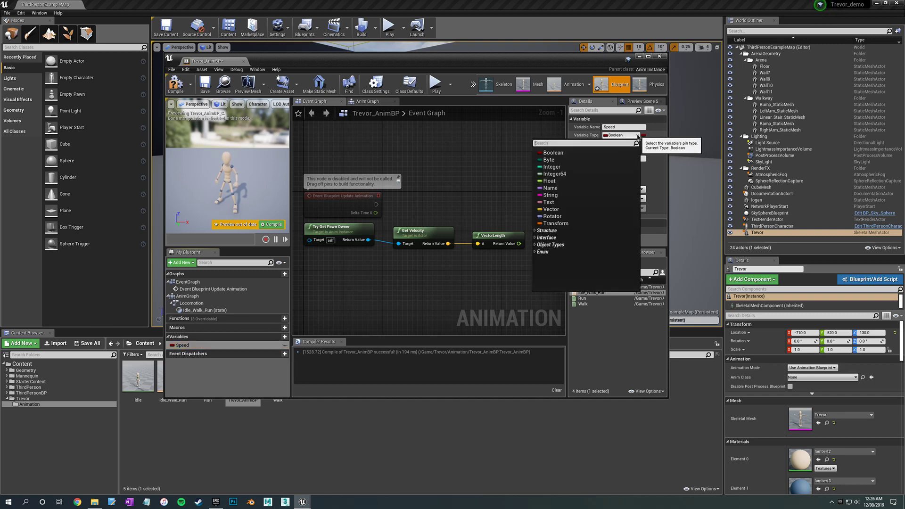
click(549, 181)
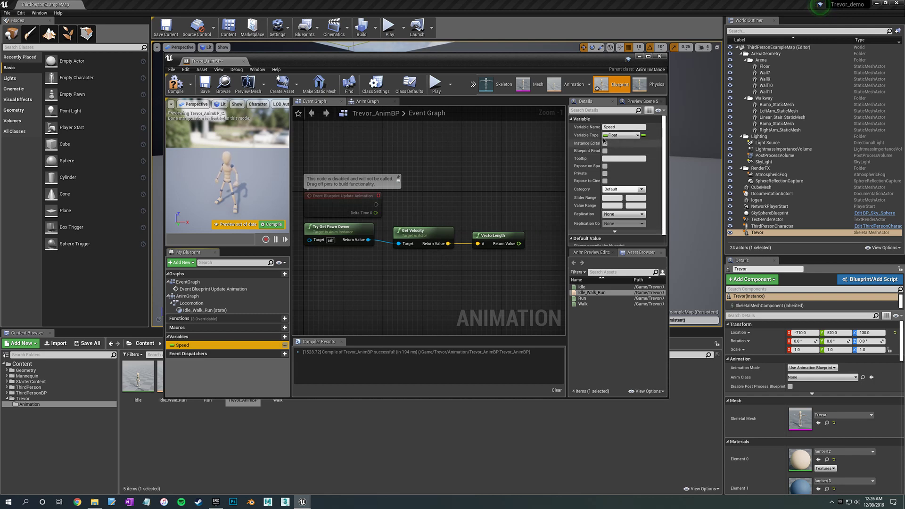
scroll(607, 140, down, 1)
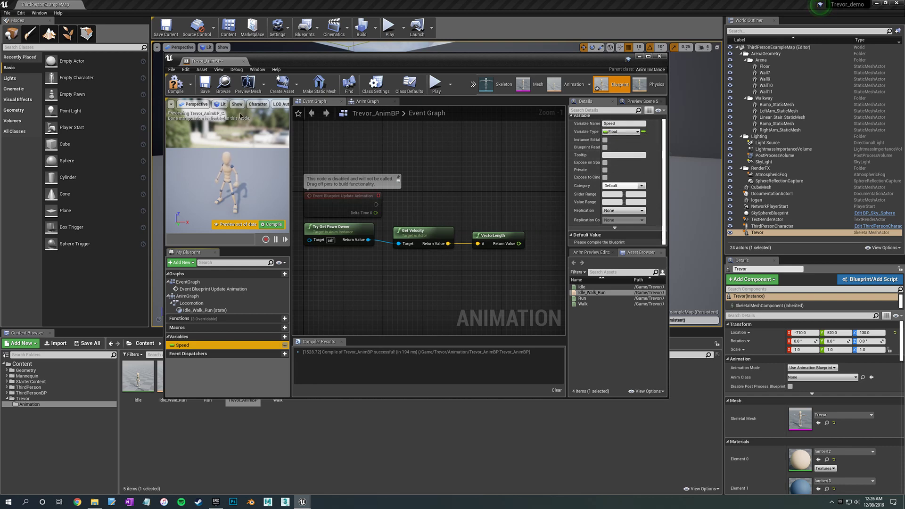
click(175, 87)
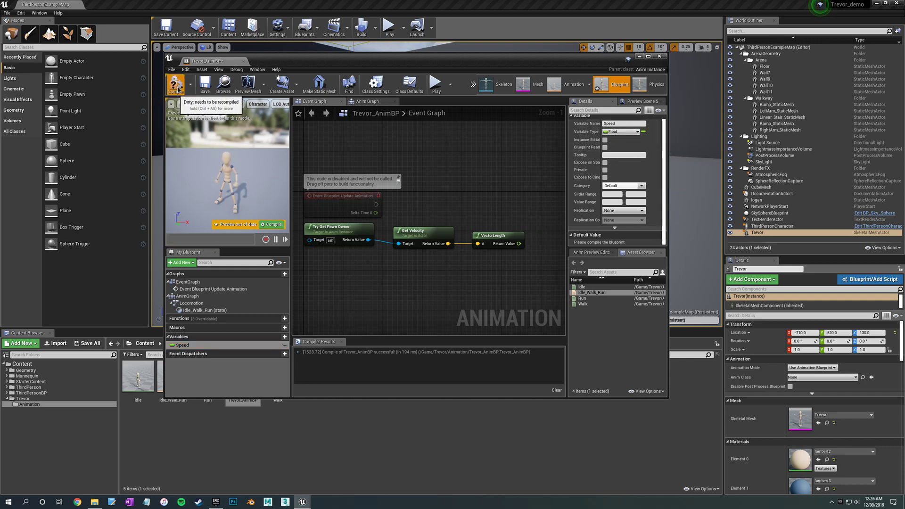
right_drag(457, 196, 434, 190)
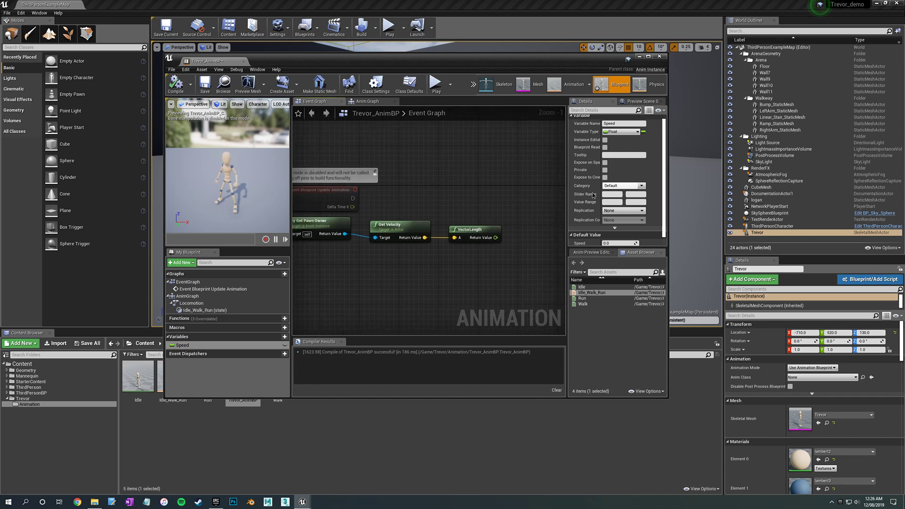
scroll(601, 237, down, 1)
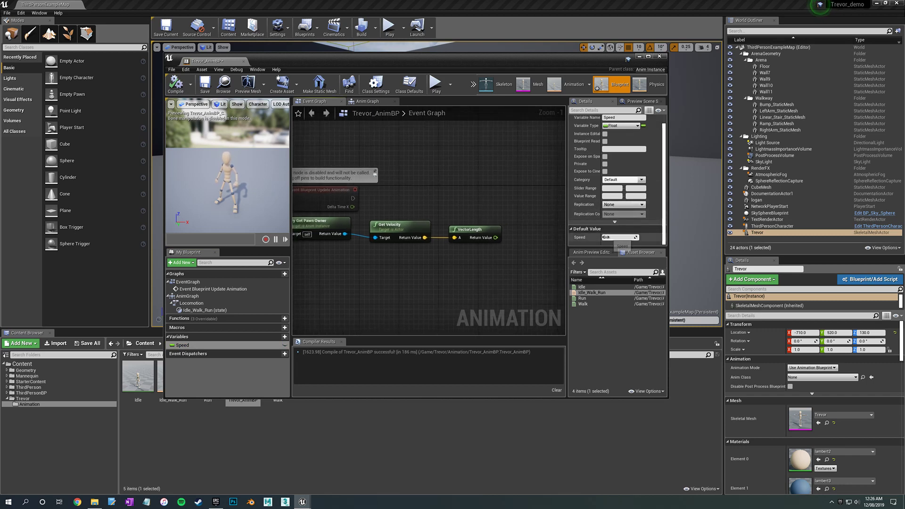
- Place a Set Speed node in the Event Graph beside the VectorLength node
right_drag(493, 217, 470, 192)
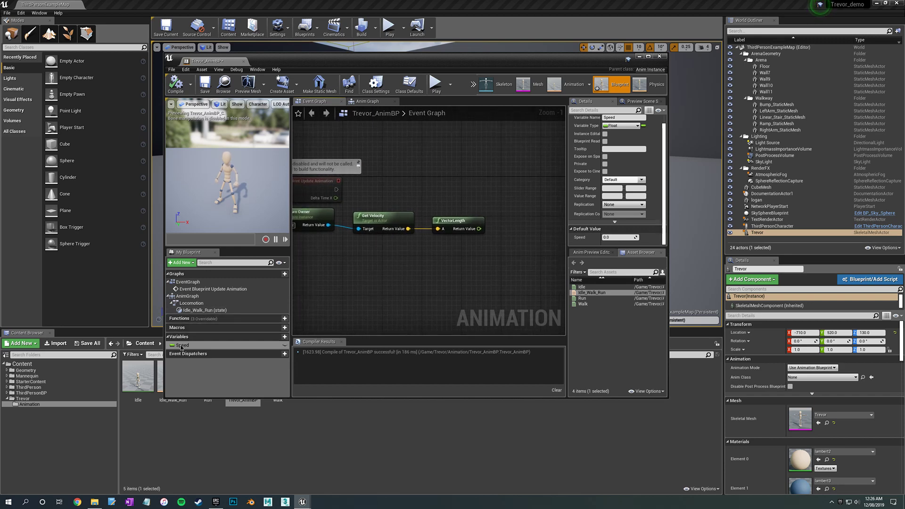
drag(183, 345, 514, 220)
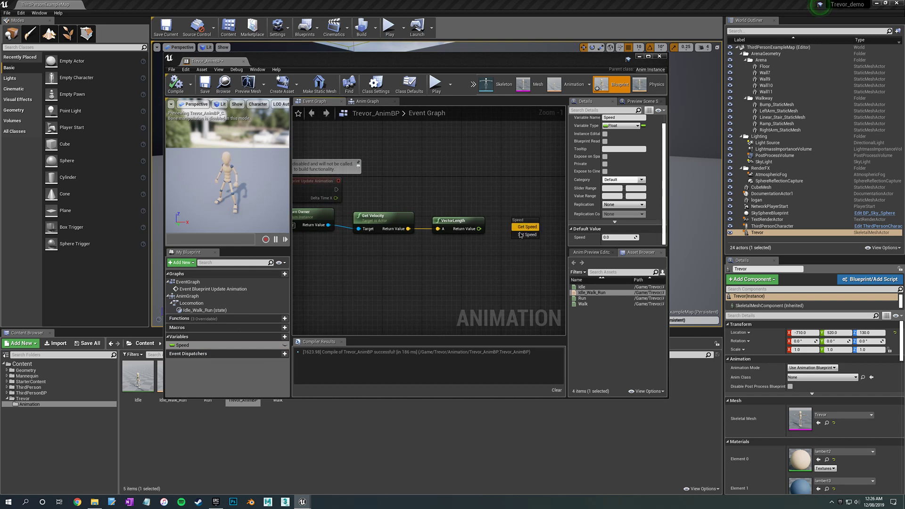
click(522, 235)
right_drag(457, 256, 333, 225)
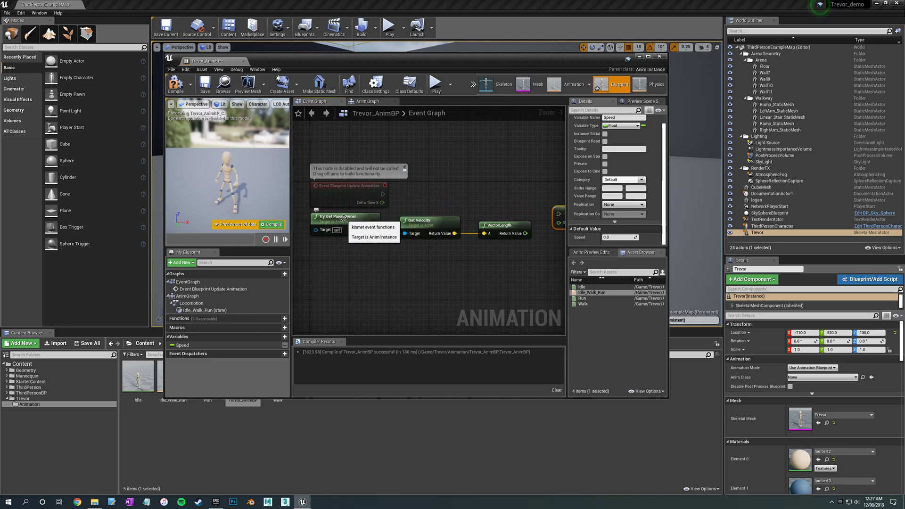
- Connect VectorLength's return value to the Speed input of the SET node and align the SET node with the chain
click(333, 214)
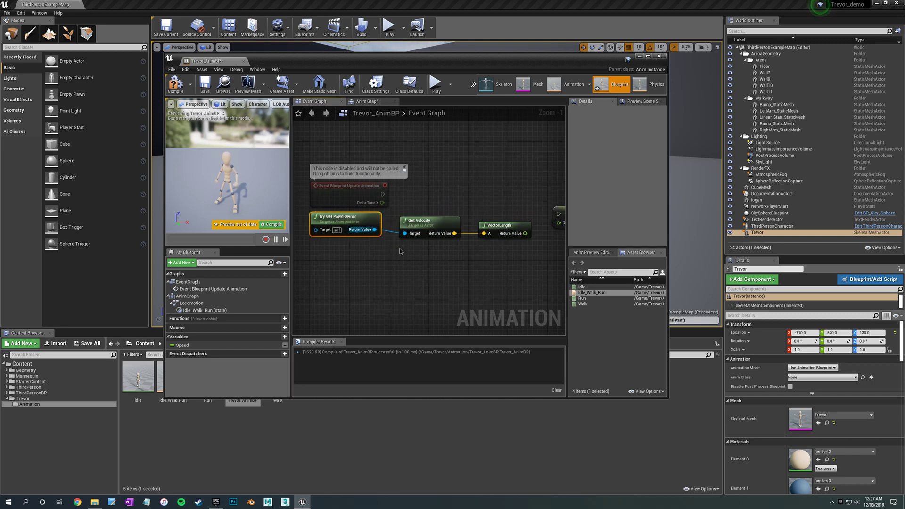
right_drag(411, 247, 355, 245)
click(398, 214)
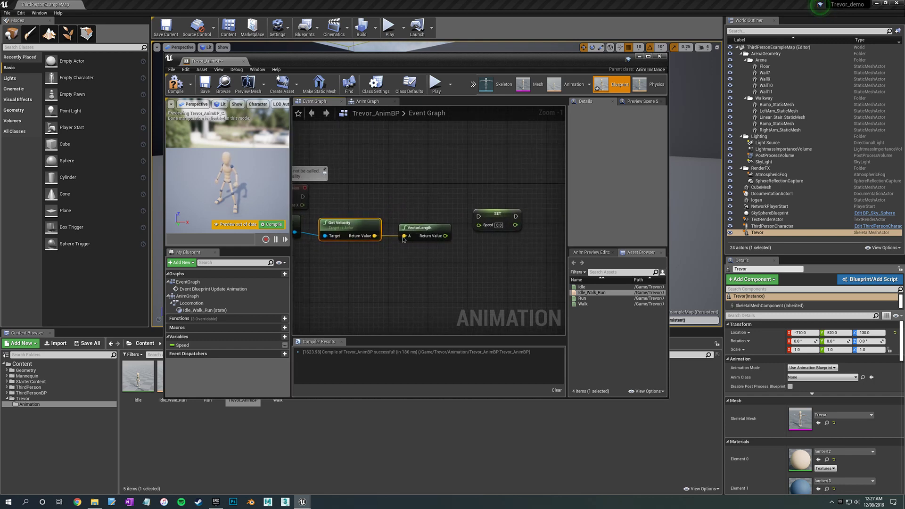
click(419, 227)
right_drag(469, 257, 436, 257)
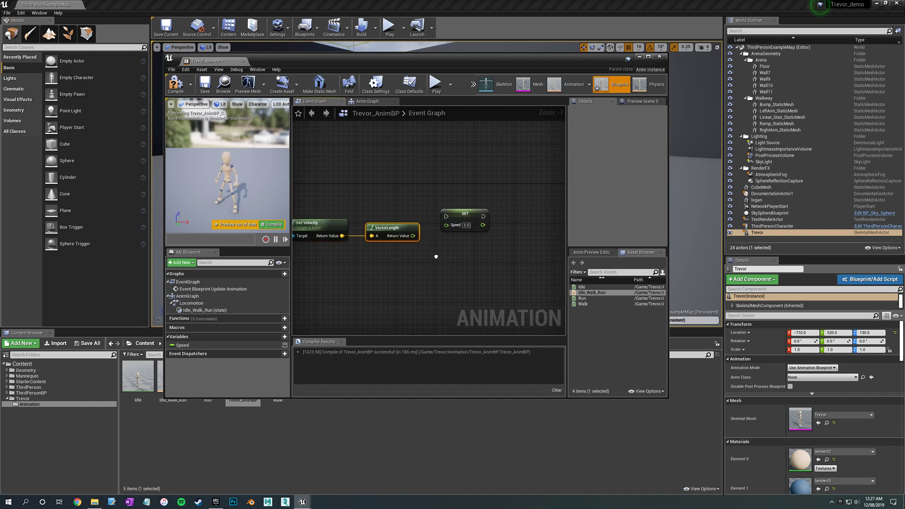
drag(412, 236, 450, 228)
click(463, 226)
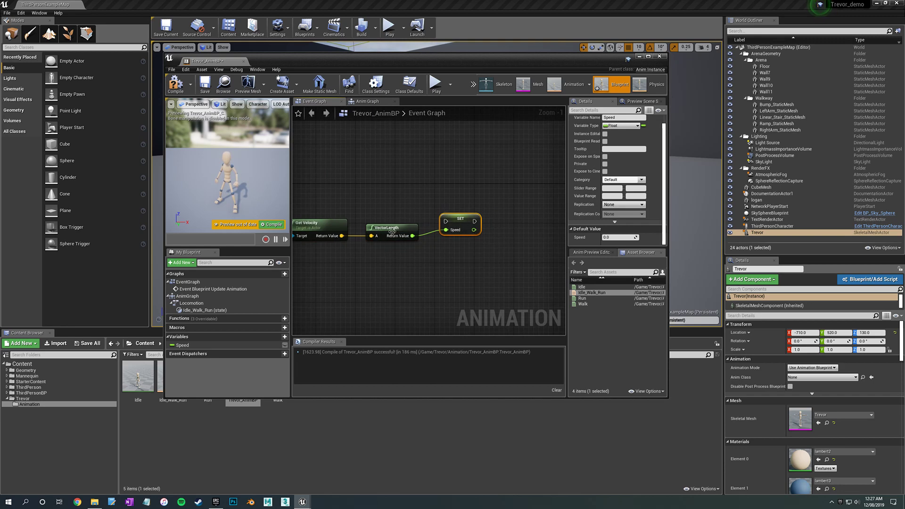
right_drag(409, 202, 459, 203)
mouse_move(365, 198)
right_down()
mouse_move(402, 198)
mouse_move(359, 193)
right_up()
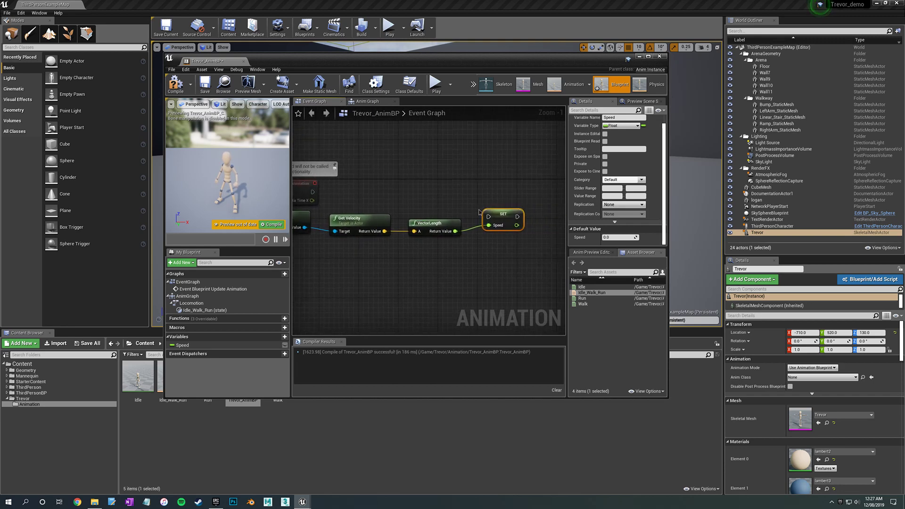
- Connect Event Blueprint Update Animation's execution output to the SET Speed node and compile the Animation Blueprint
right_drag(293, 190, 373, 200)
drag(327, 197, 492, 211)
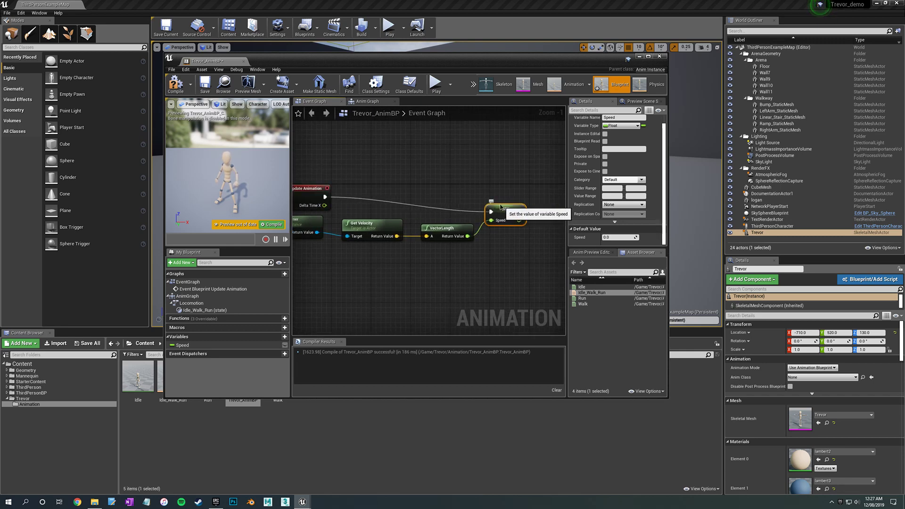
right_drag(408, 192, 403, 166)
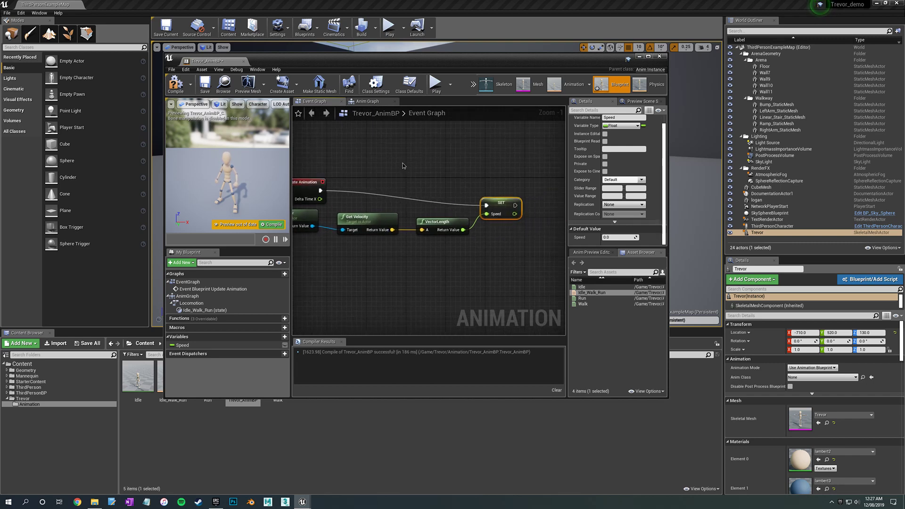
click(175, 85)
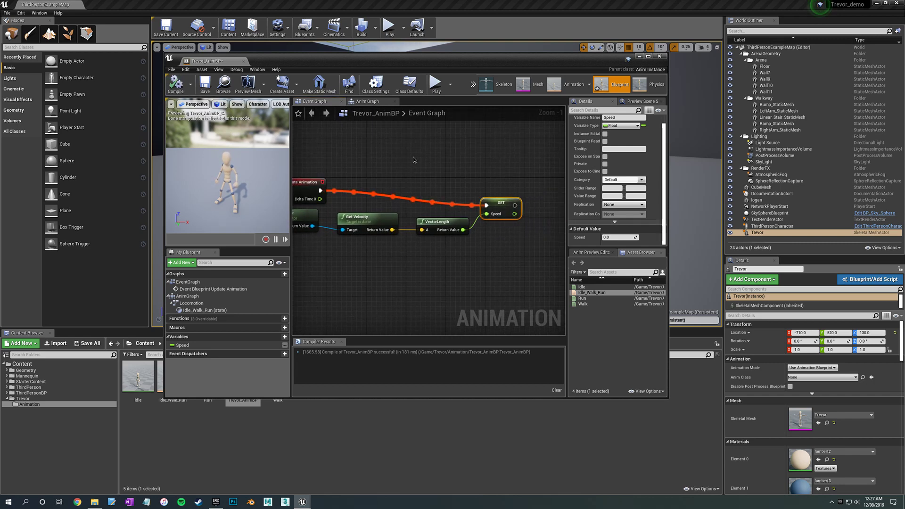
right_drag(431, 182, 470, 172)
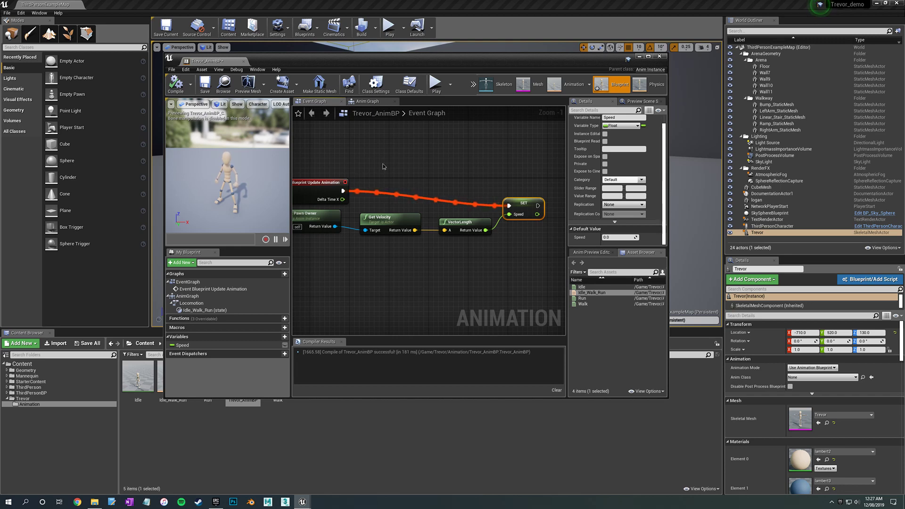
- Open the Idle_Walk_Run state inside the Locomotion state machine of the Anim Graph
click(367, 103)
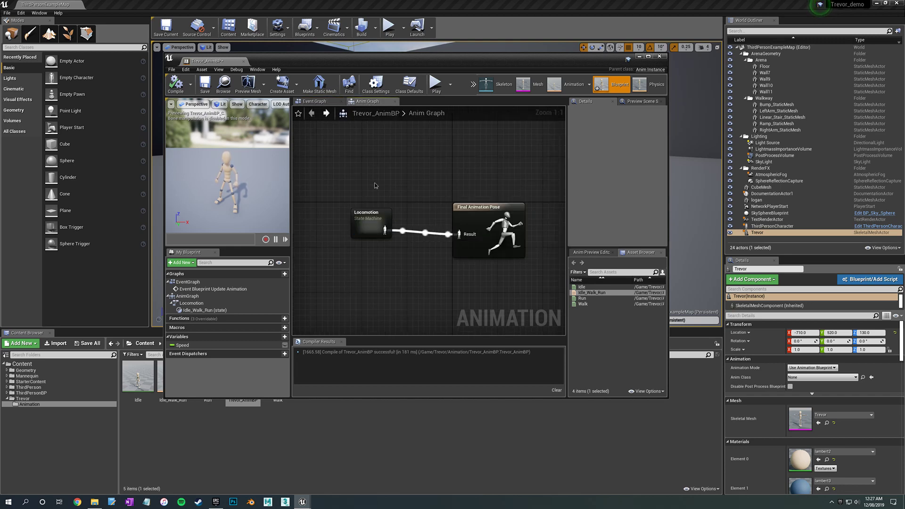
click(413, 208)
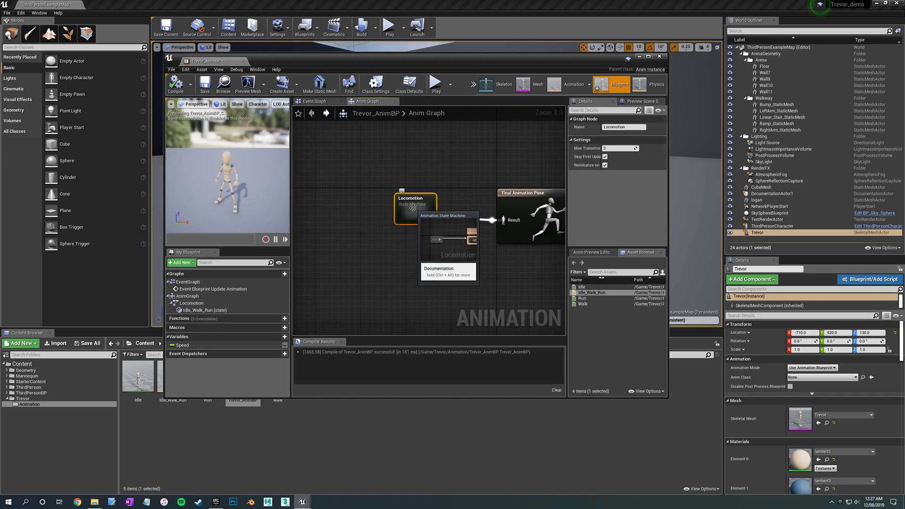
double_click(413, 208)
right_drag(434, 199, 399, 166)
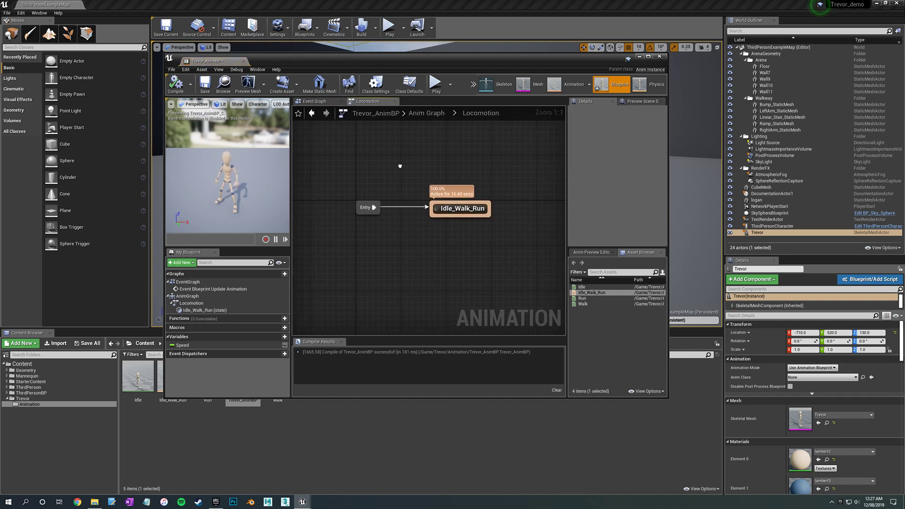
double_click(458, 209)
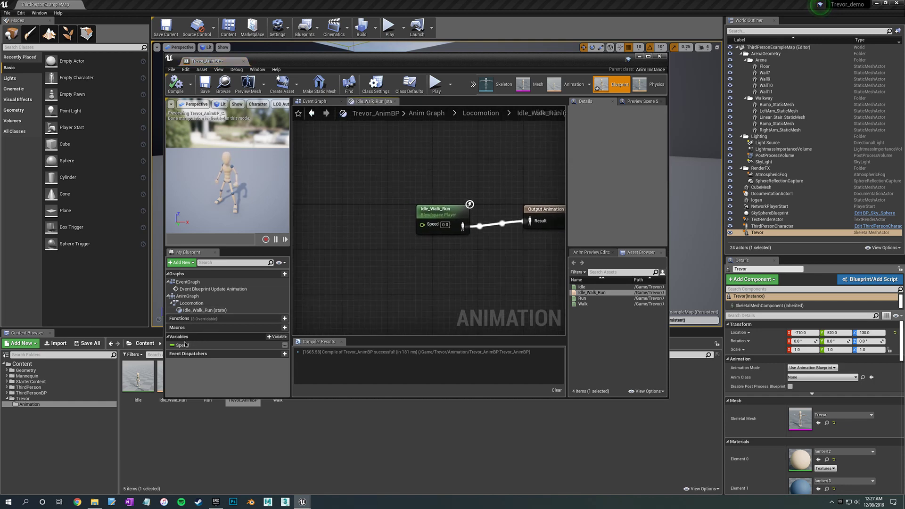
- Feed a Get Speed node into the Speed input of the Idle_Walk_Run blend space player, and compile and save the blueprint
drag(181, 350, 360, 220)
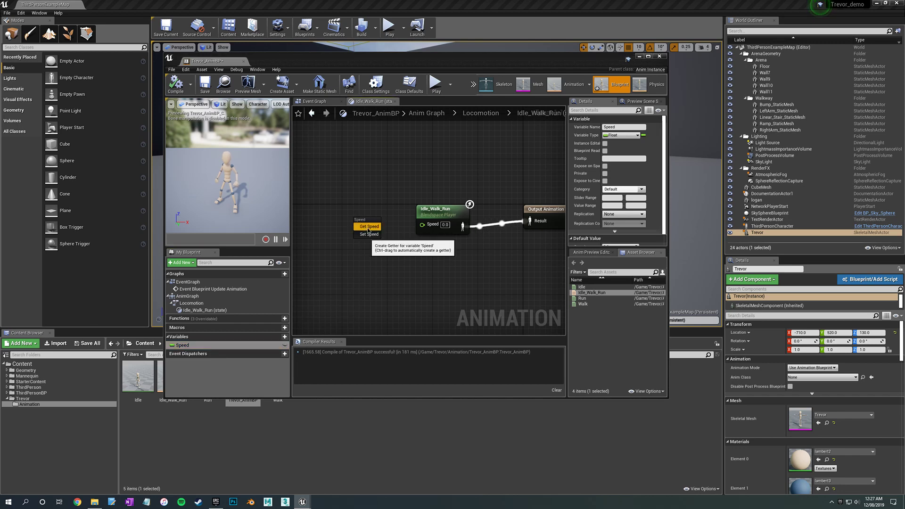
click(369, 228)
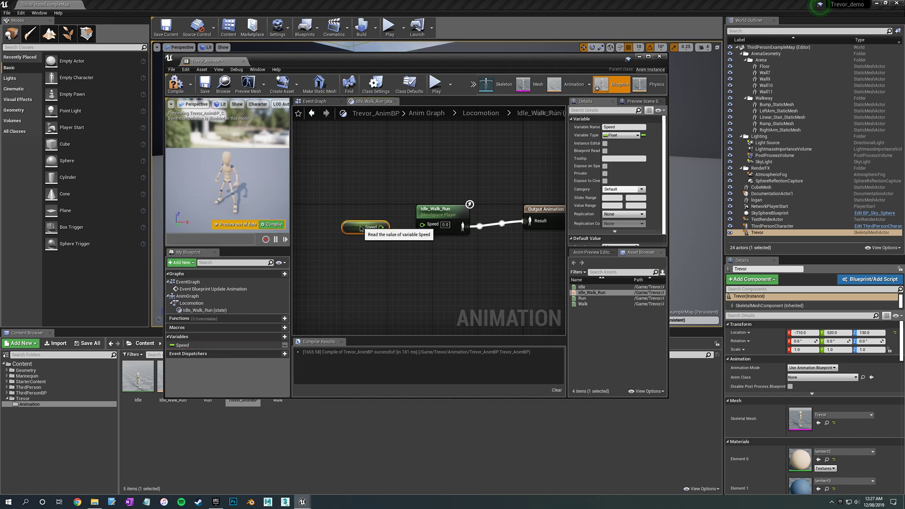
drag(380, 228, 423, 229)
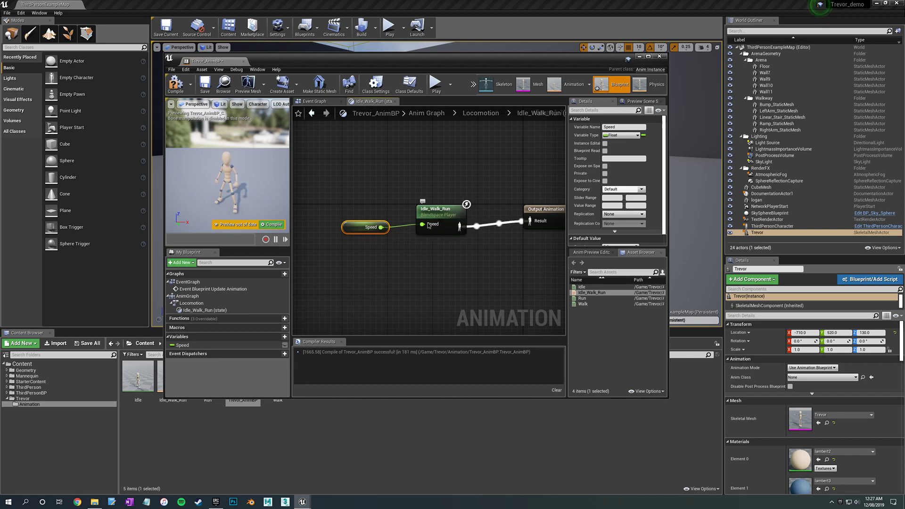
right_drag(401, 179, 414, 178)
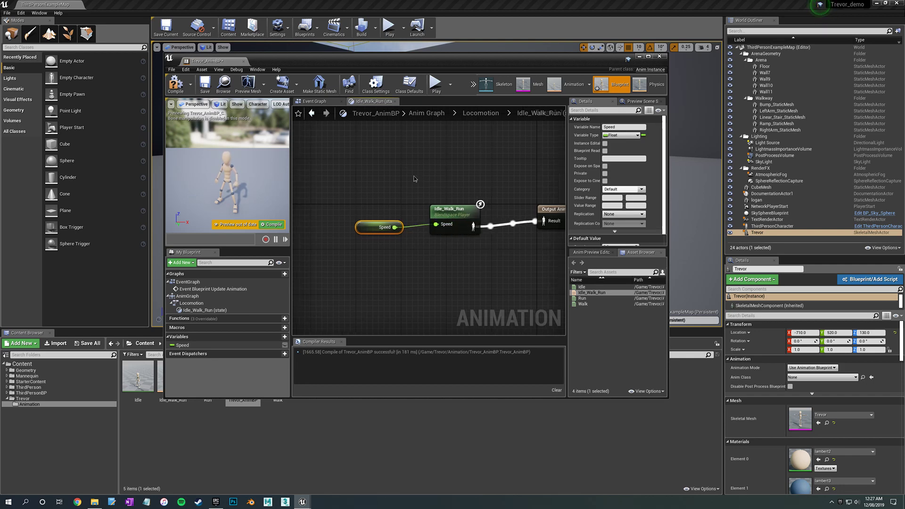
click(176, 85)
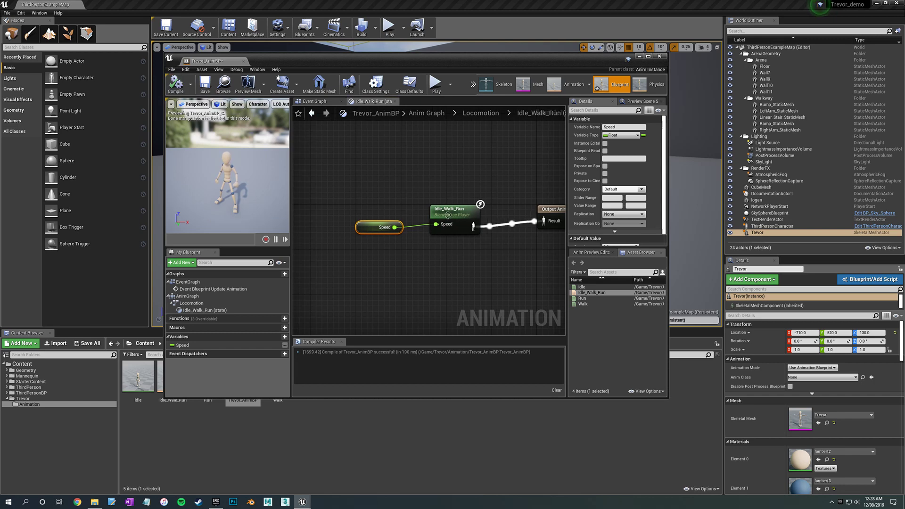
click(204, 85)
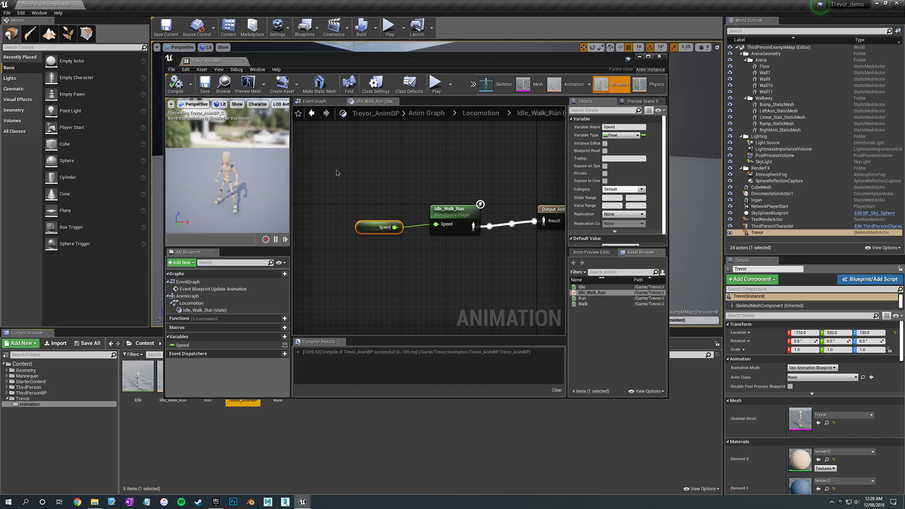
- Review the Event Graph, Idle_Walk_Run state and Anim Graph, and close the Trevor_AnimBP editor
click(314, 102)
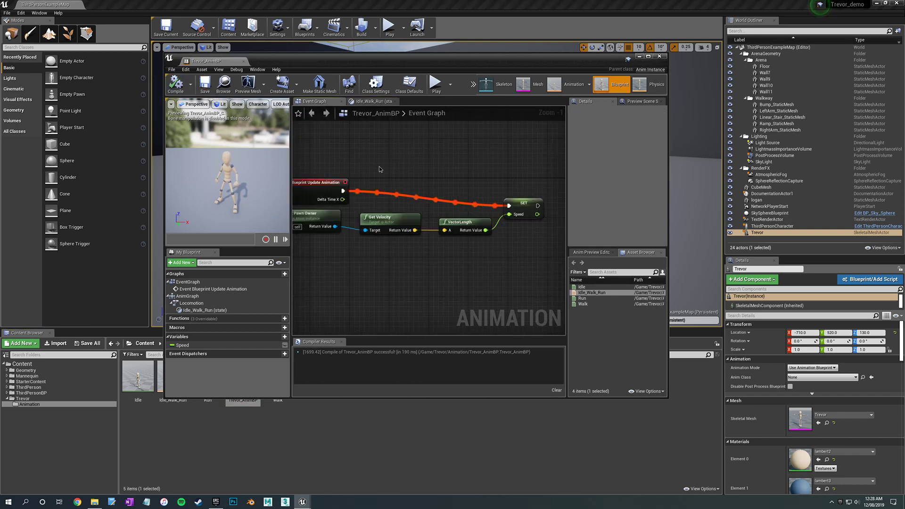
click(372, 101)
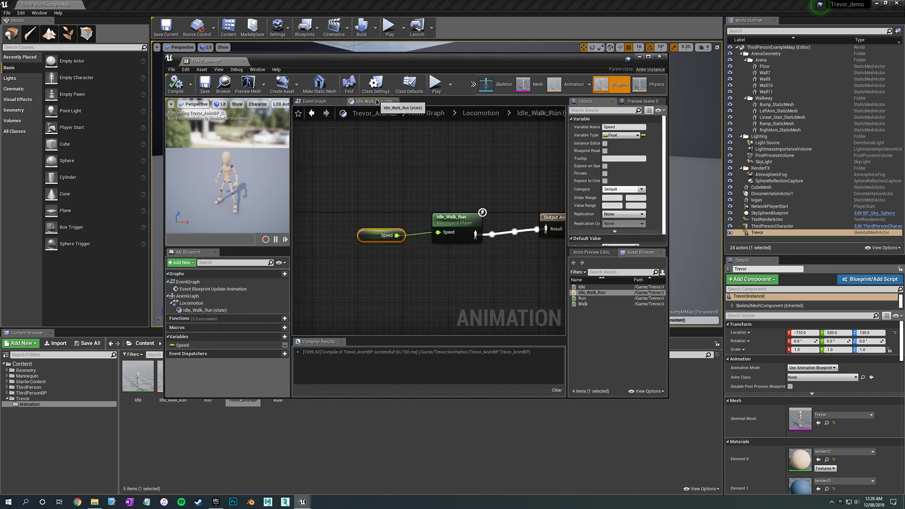
click(311, 113)
click(312, 114)
click(321, 102)
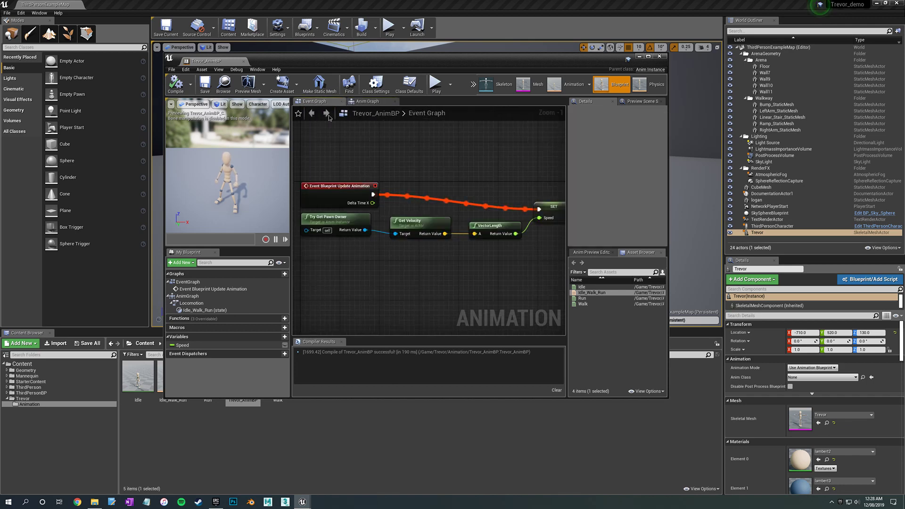
click(367, 102)
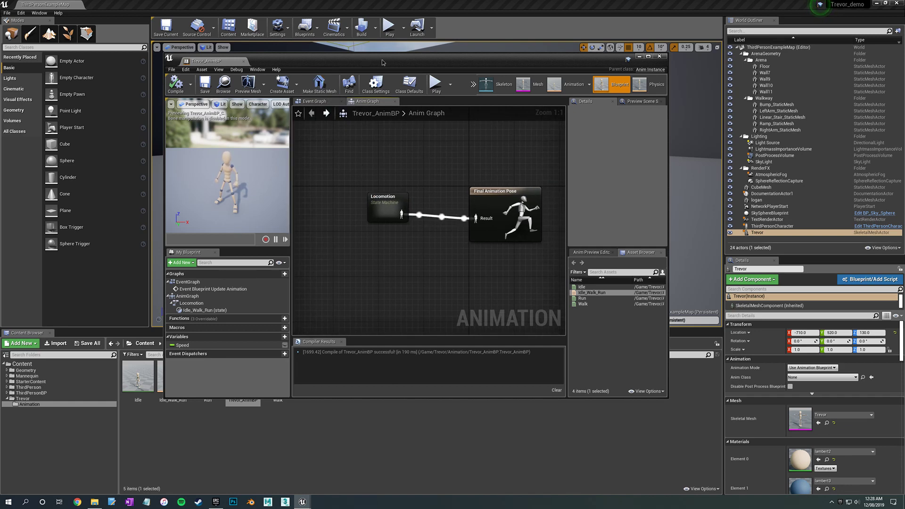
drag(386, 62, 402, 63)
drag(544, 60, 553, 59)
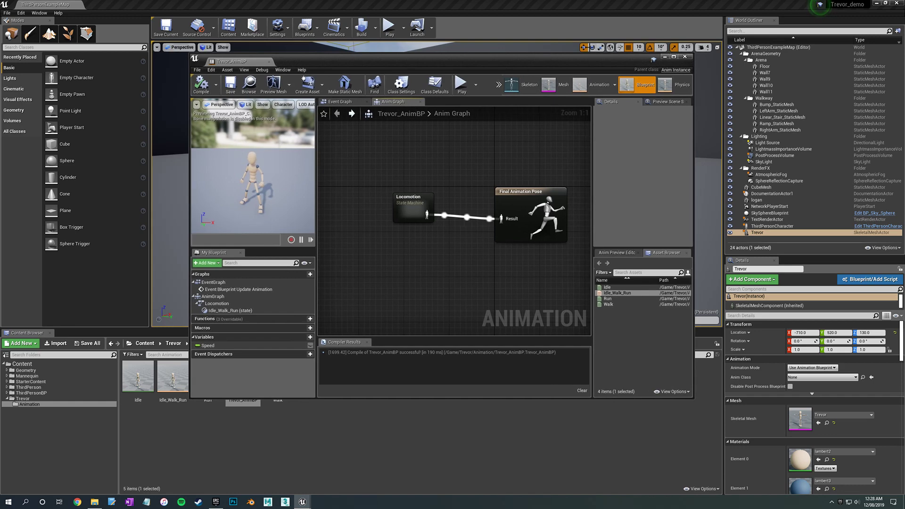
click(685, 57)
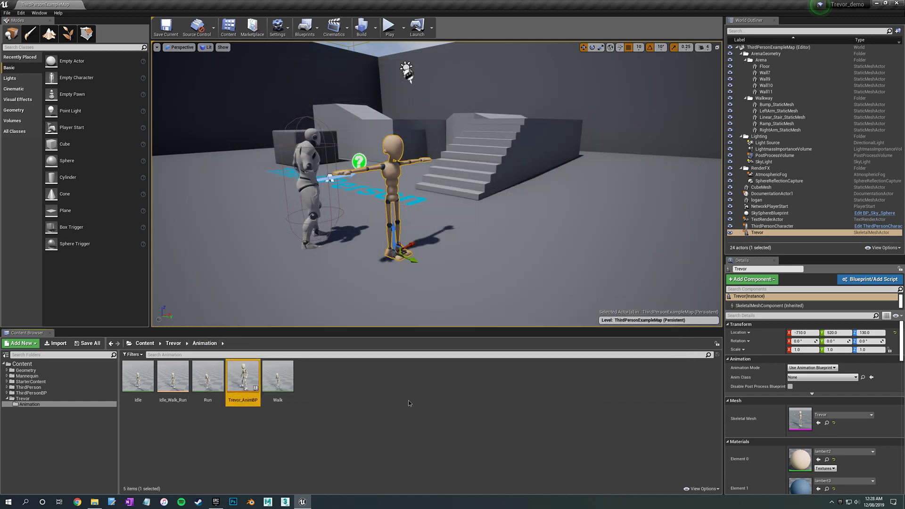
click(408, 401)
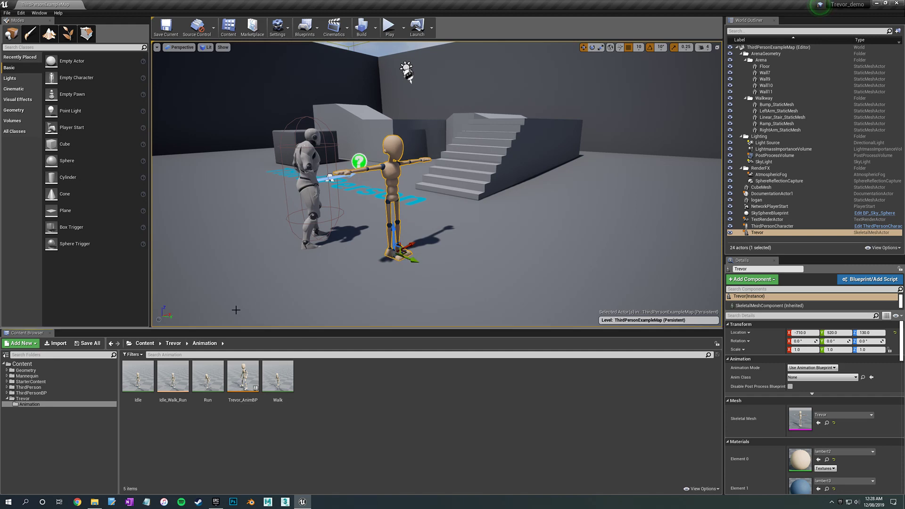
- Open the ThirdPersonCharacter blueprint from ThirdPersonBP/Blueprints and examine the input node groups in its Event Graph
click(31, 393)
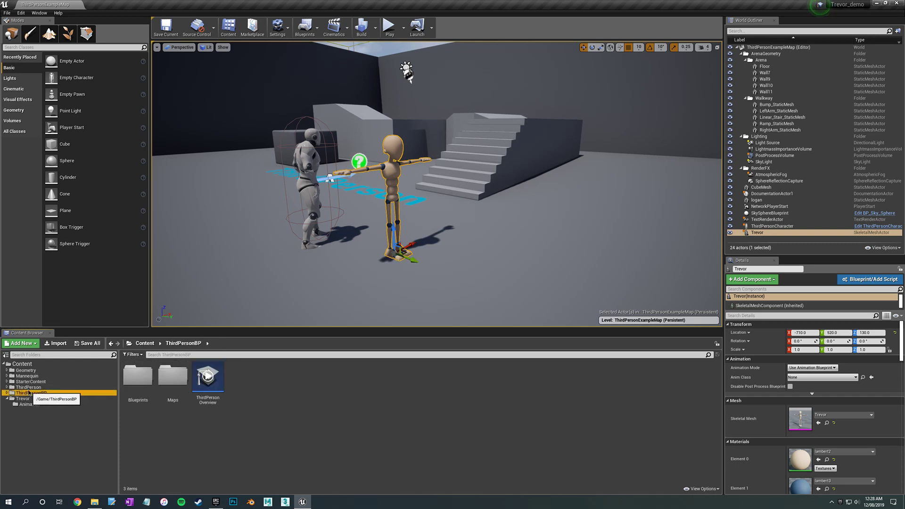
click(141, 384)
double_click(141, 384)
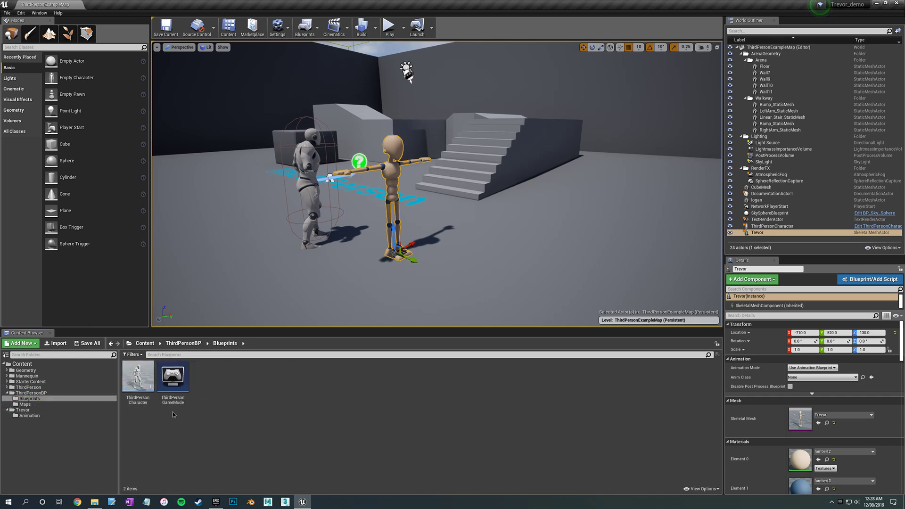
click(137, 379)
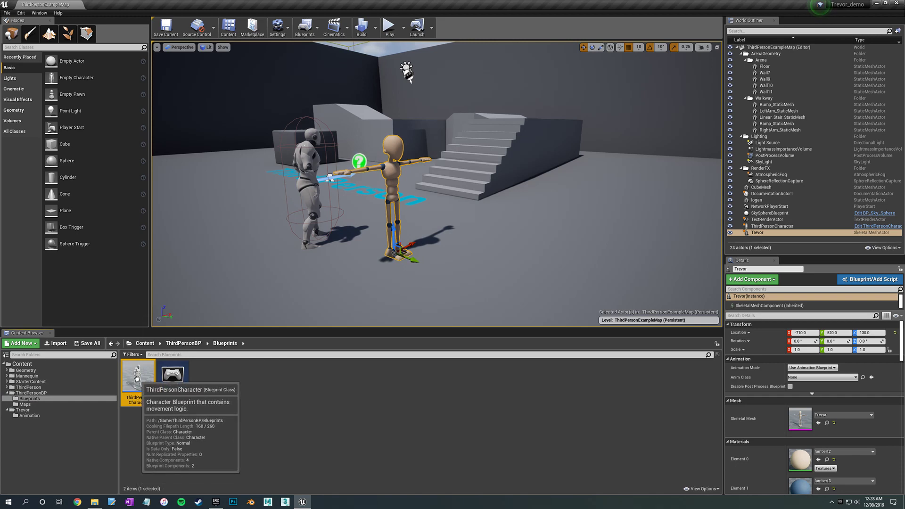
double_click(138, 382)
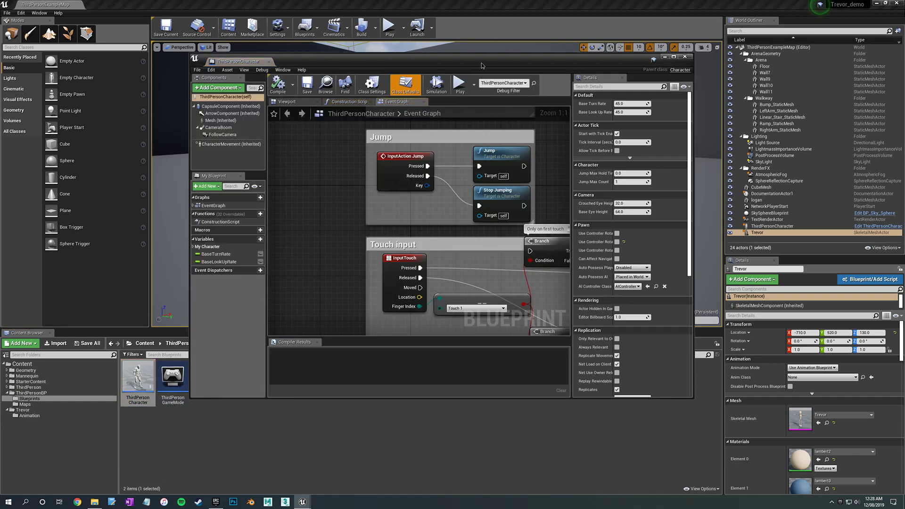
scroll(377, 189, down, 6)
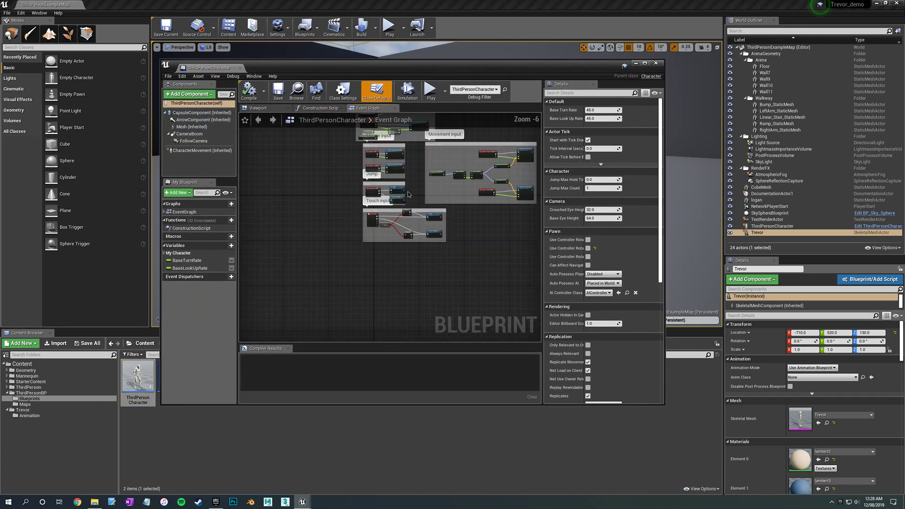
scroll(392, 241, up, 3)
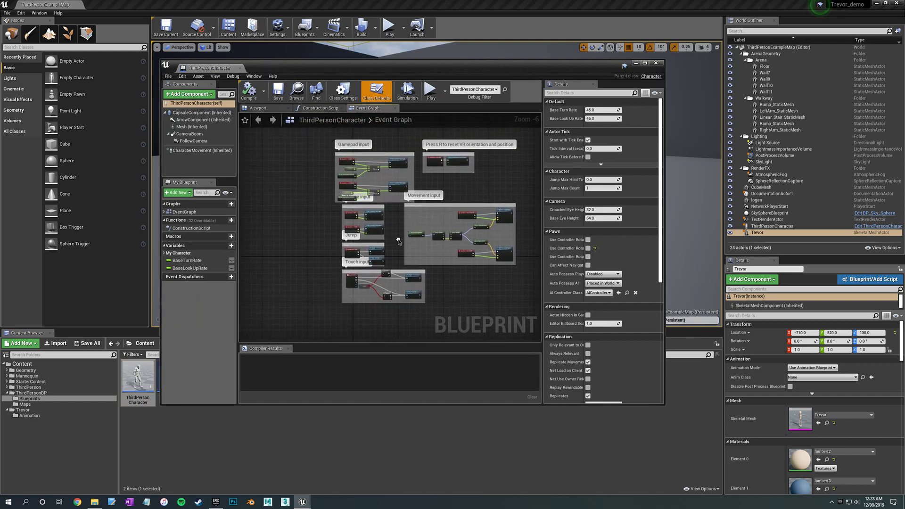
scroll(399, 223, down, 2)
right_drag(399, 223, 379, 236)
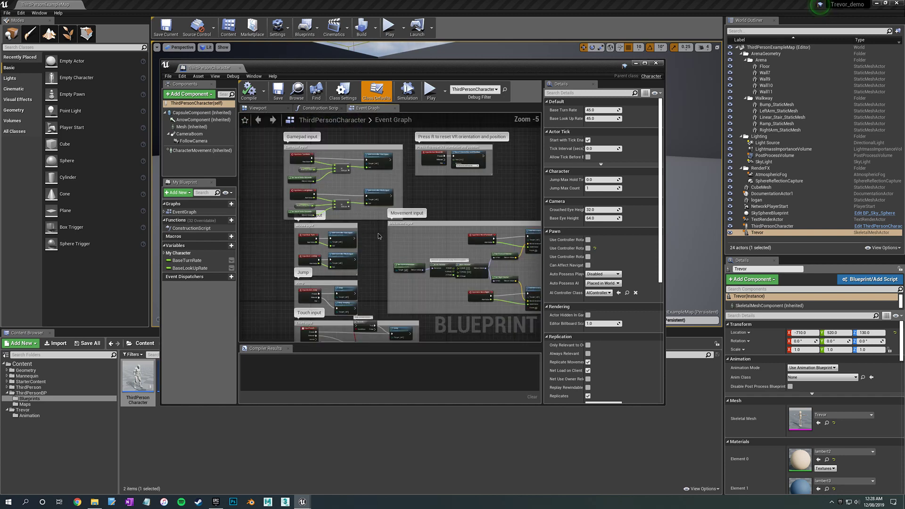
right_drag(449, 195, 381, 175)
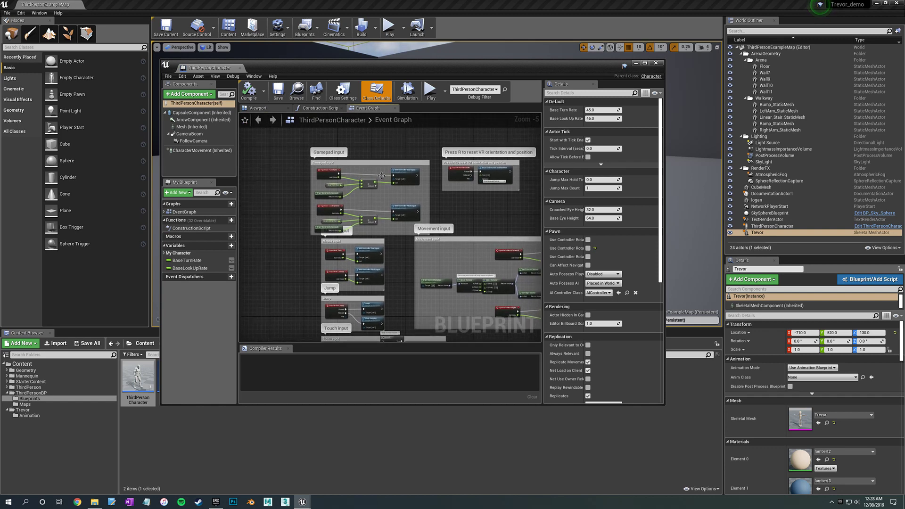
right_drag(274, 166, 275, 171)
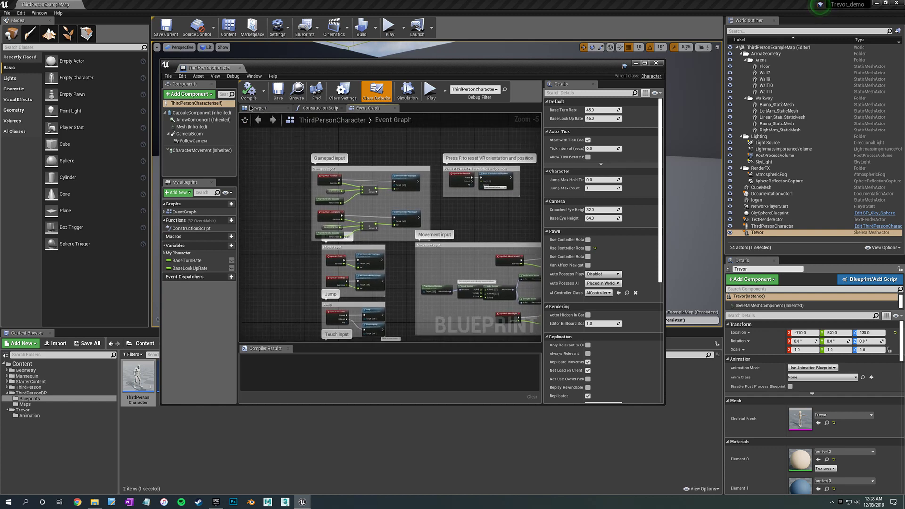
- Set the Skeletal Mesh of the character's inherited Mesh component to Trevor in the blueprint's viewport
click(259, 109)
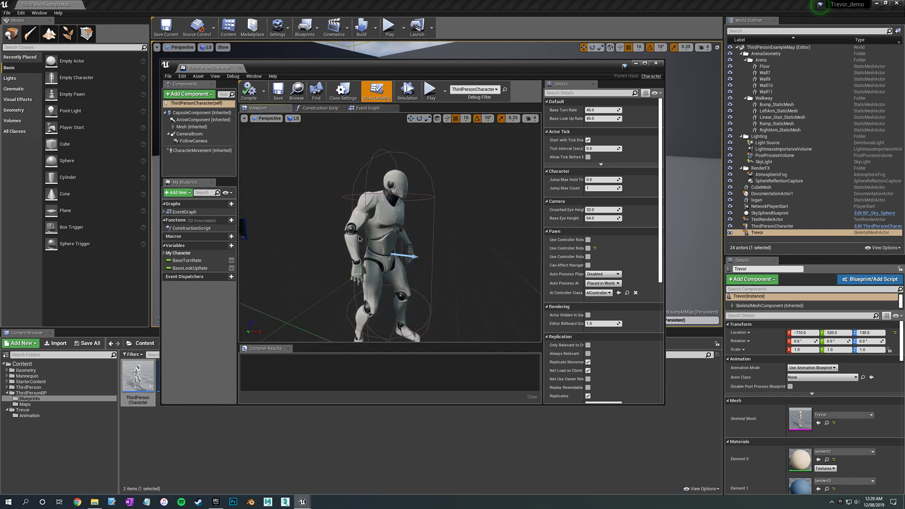
click(195, 128)
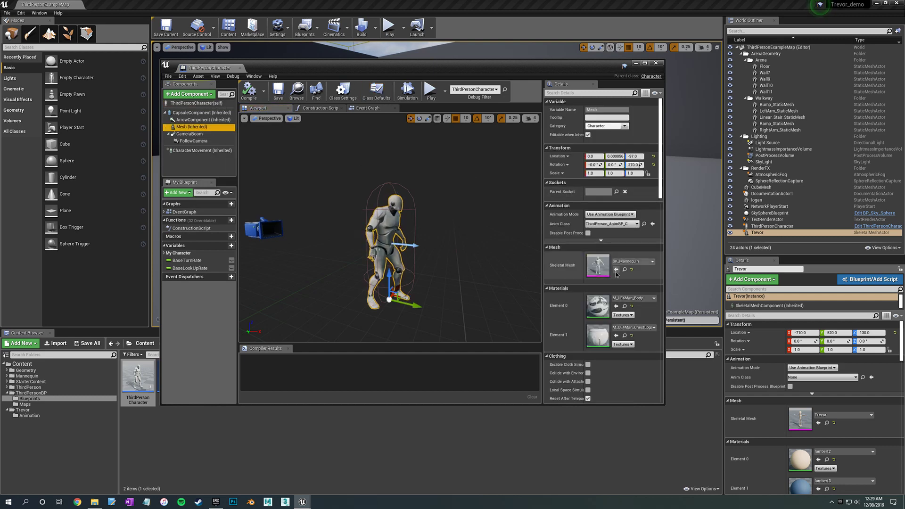
click(644, 263)
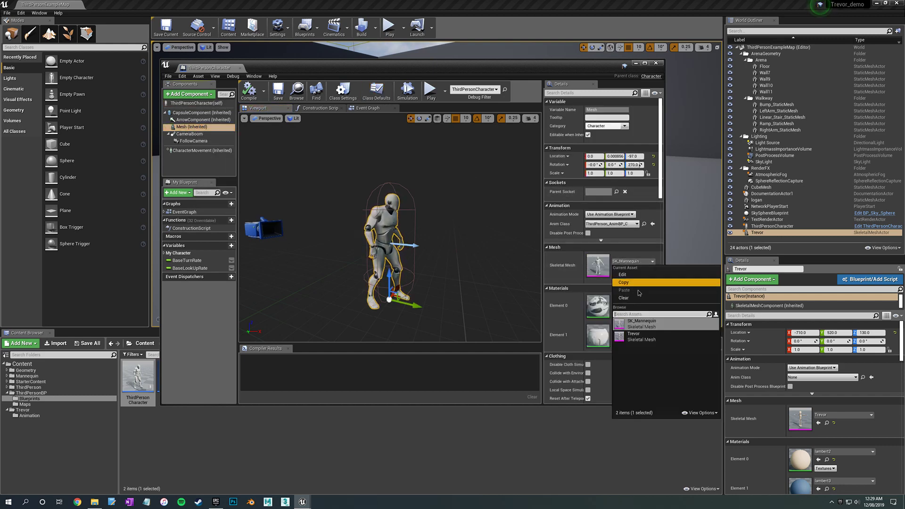
click(632, 338)
right_drag(450, 219, 424, 223)
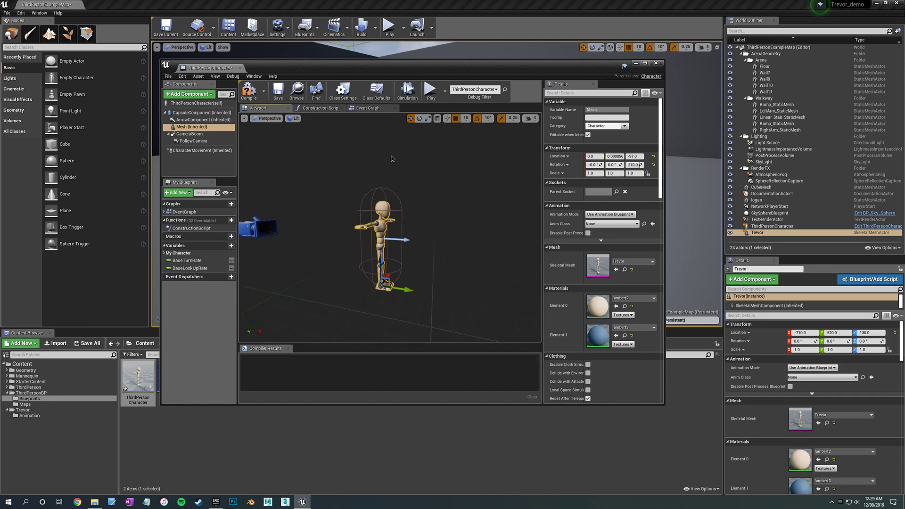
- Set the Capsule Half Height of the character's inherited CapsuleComponent to 85
click(367, 197)
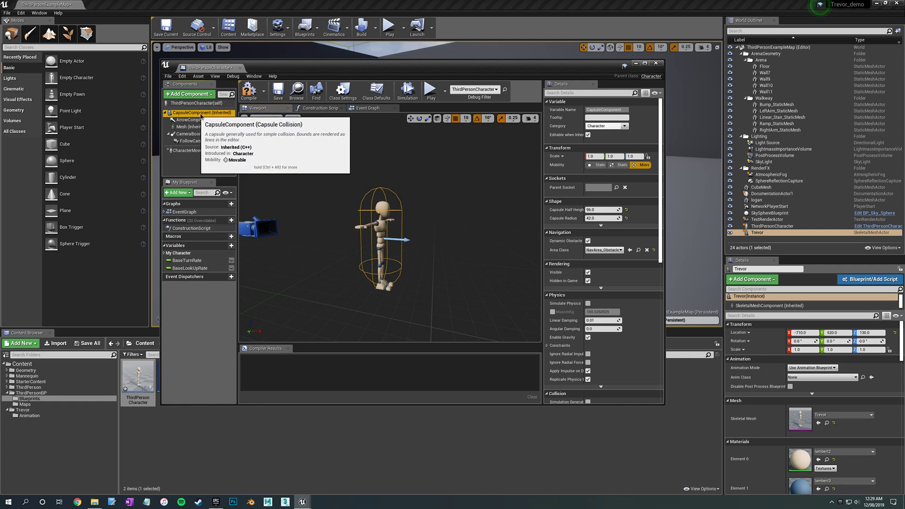
click(602, 210)
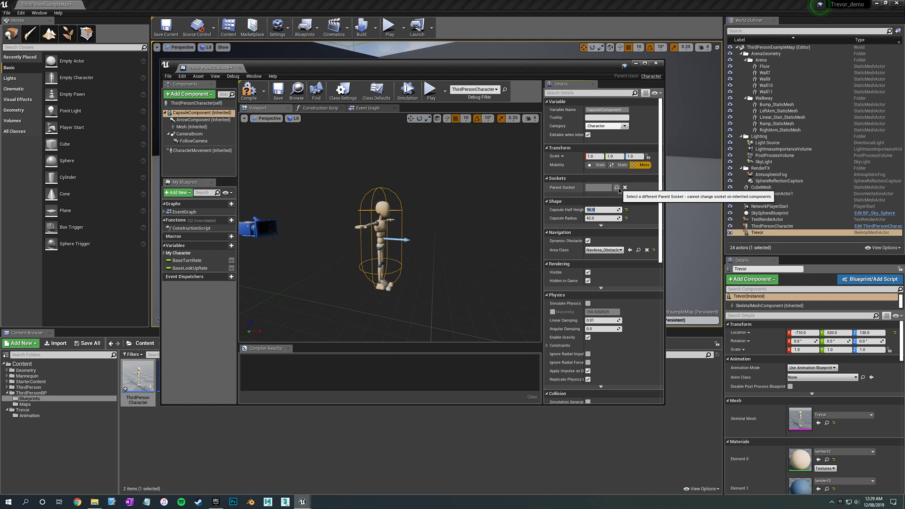
key(Return)
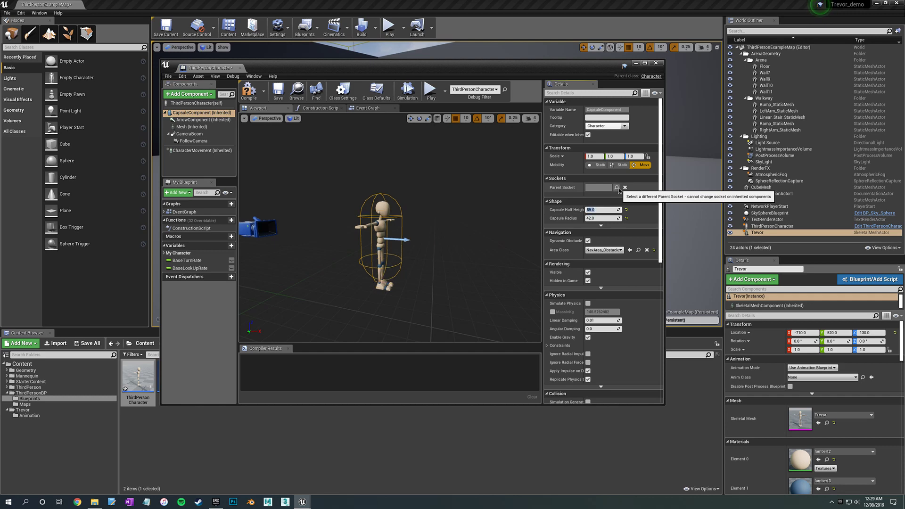
mouse_move(432, 234)
right_down()
mouse_move(387, 239)
mouse_move(443, 241)
right_up()
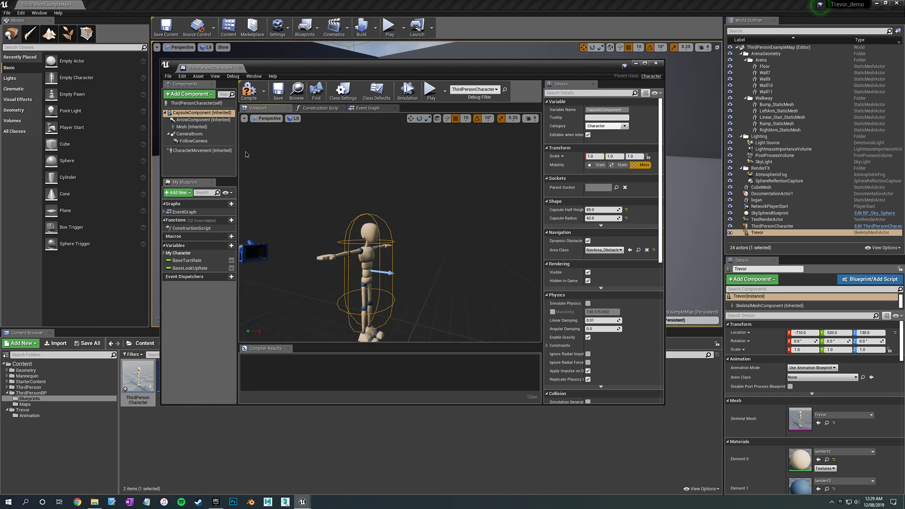
- Set the inherited Mesh component's Z location to -85 and its Y location to 0
click(191, 127)
click(633, 156)
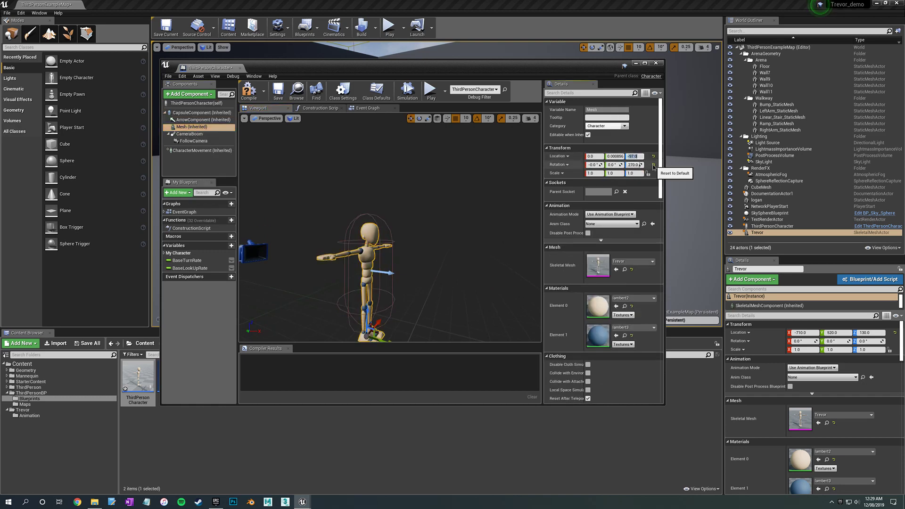
key(Return)
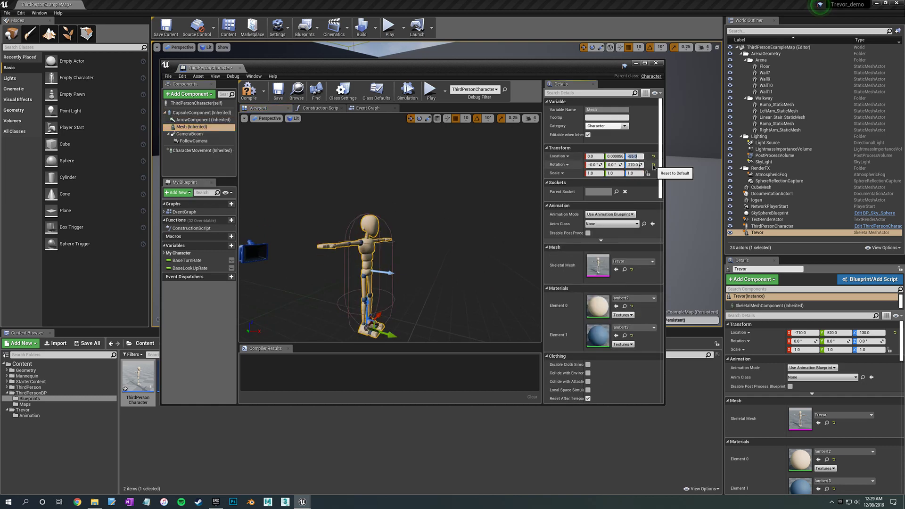
right_drag(316, 247, 294, 237)
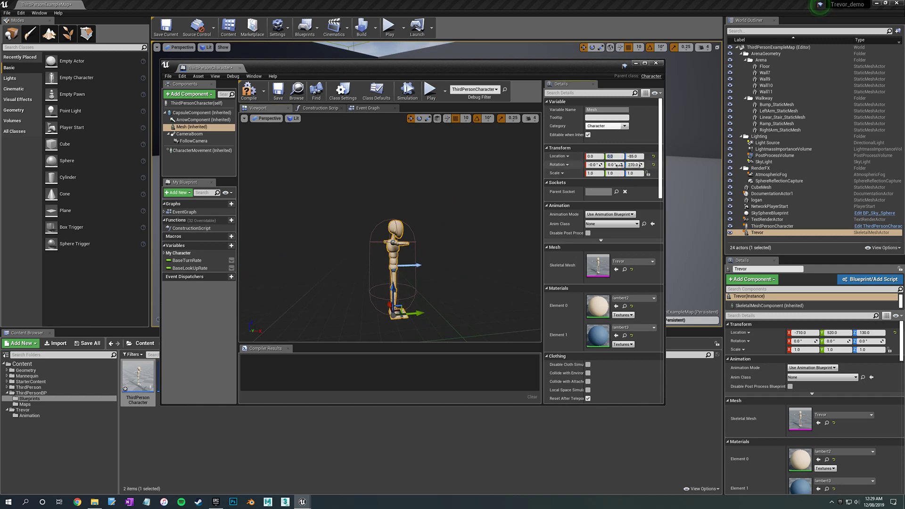
right_drag(386, 264, 295, 157)
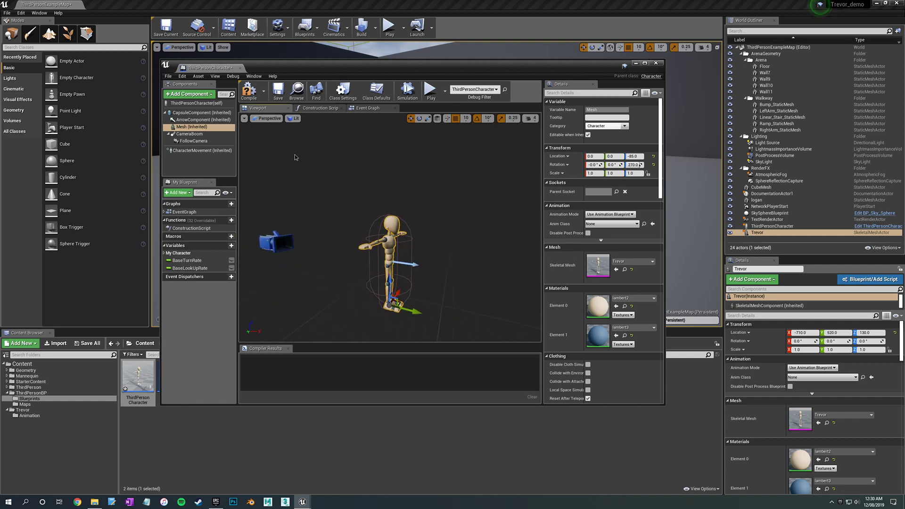
- Narrow the CapsuleComponent around Trevor's body by setting its Capsule Radius to 35
click(198, 119)
click(198, 112)
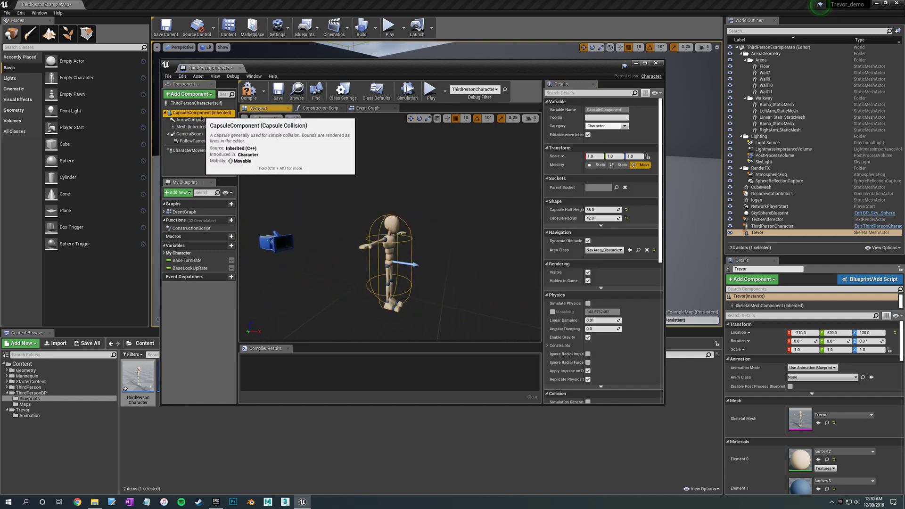
mouse_move(399, 183)
right_down()
mouse_move(375, 188)
mouse_move(386, 191)
right_up()
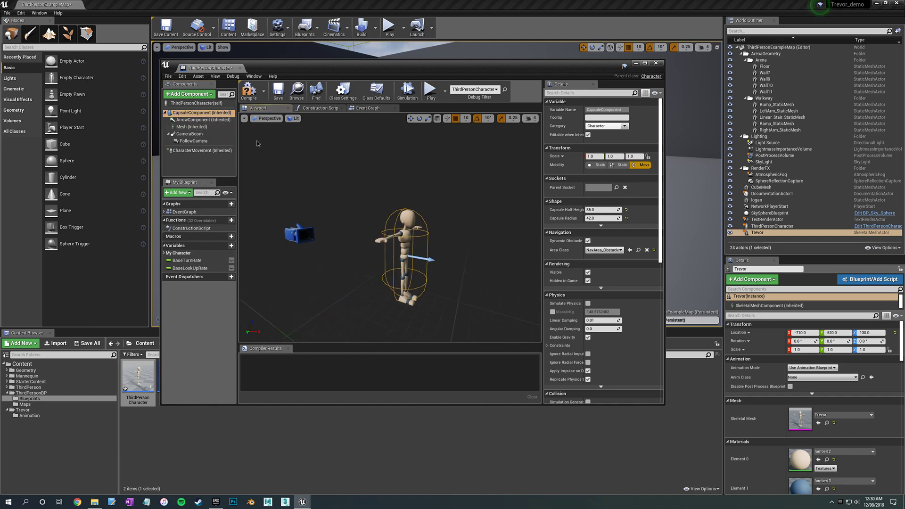
click(192, 127)
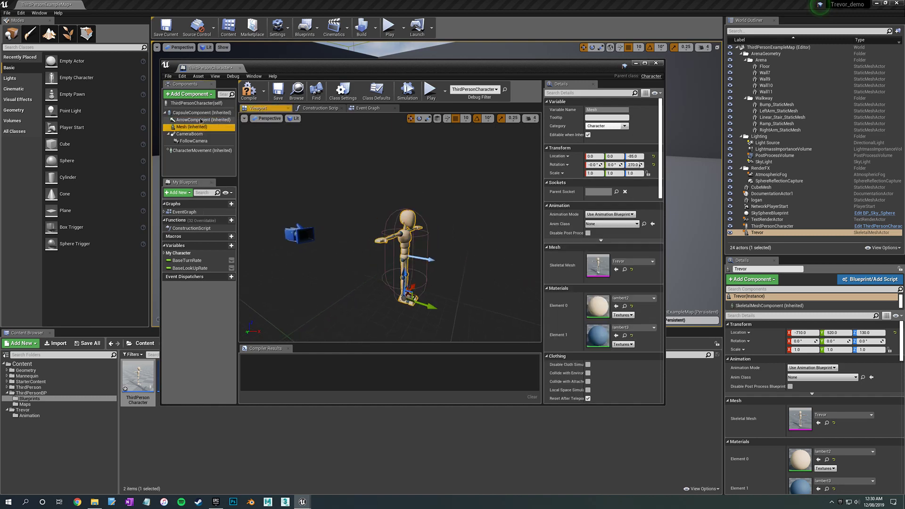
click(204, 114)
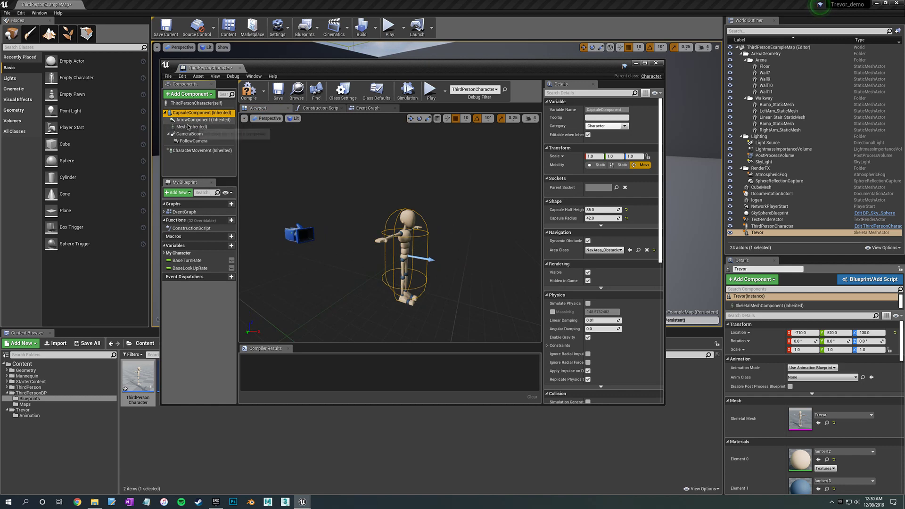
mouse_move(476, 208)
right_down()
mouse_move(453, 200)
mouse_move(477, 204)
mouse_move(469, 211)
right_up()
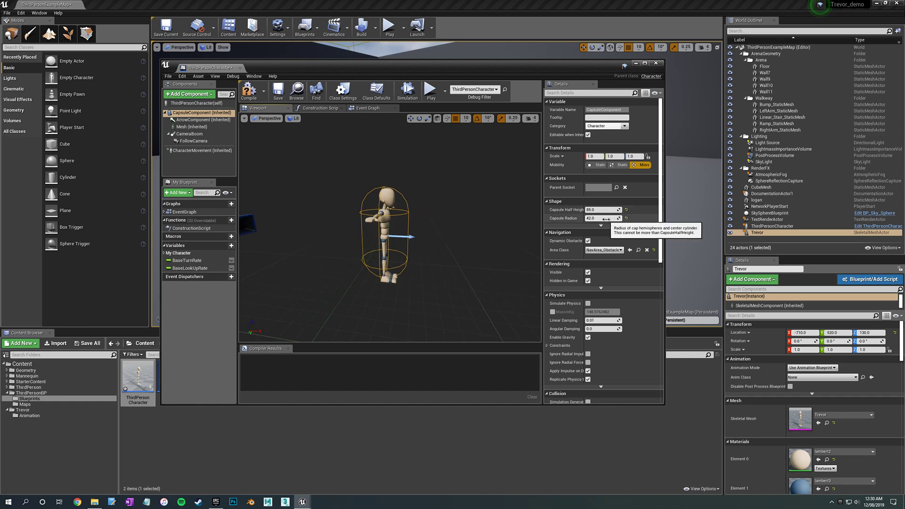
drag(601, 218, 588, 219)
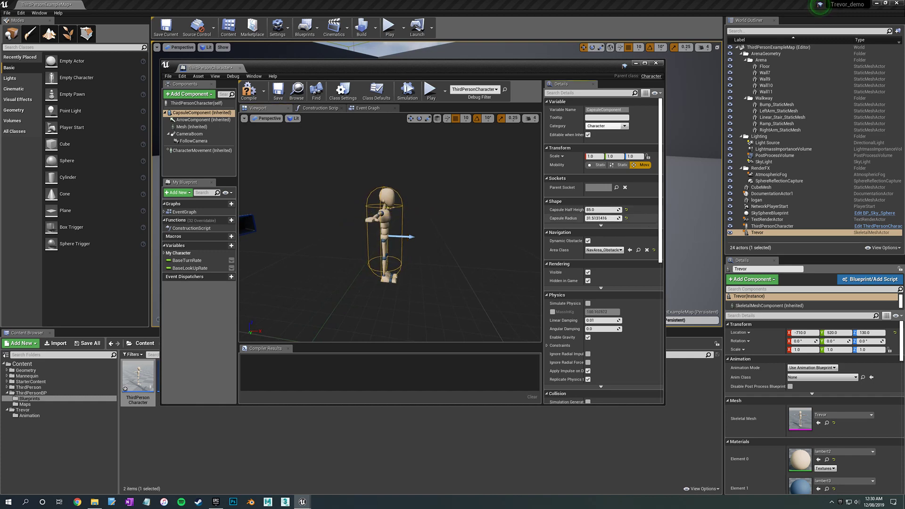
mouse_move(507, 211)
right_down()
mouse_move(491, 212)
mouse_move(524, 212)
mouse_move(500, 211)
right_up()
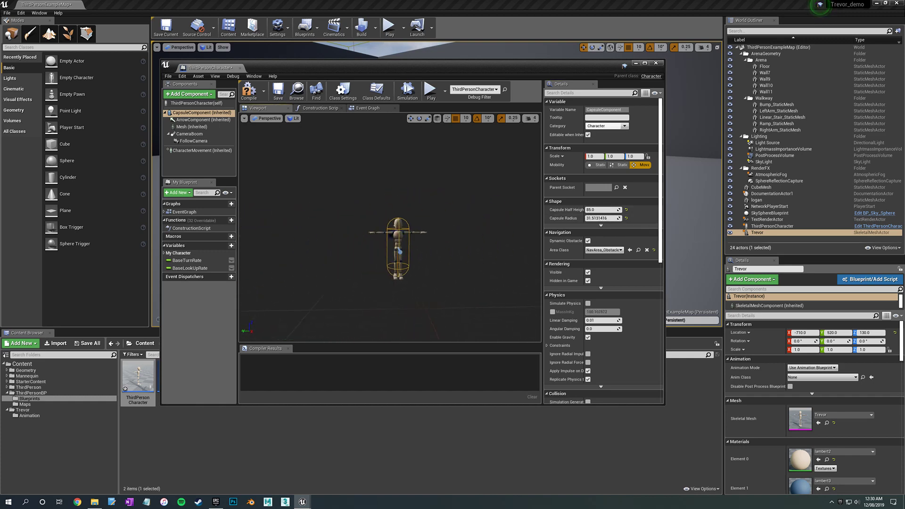
mouse_move(419, 205)
right_down()
mouse_move(391, 206)
mouse_move(418, 204)
right_up()
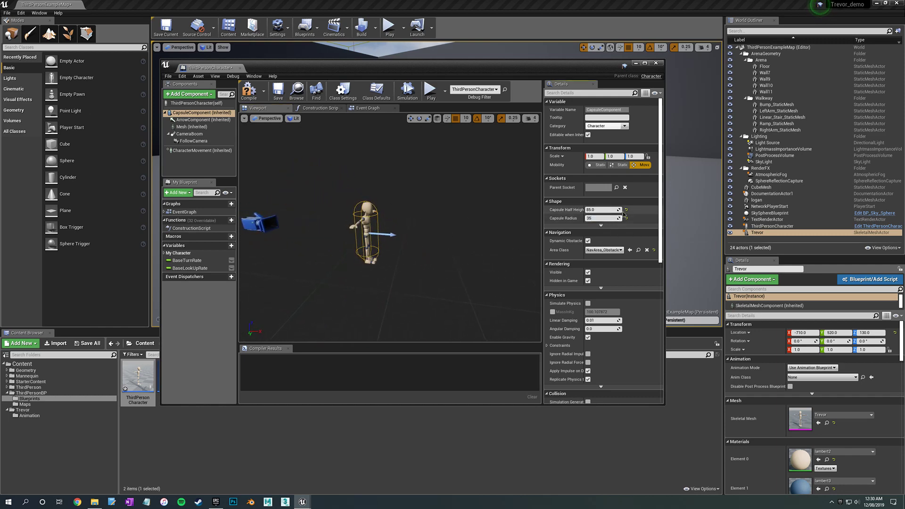
right_drag(450, 209, 252, 210)
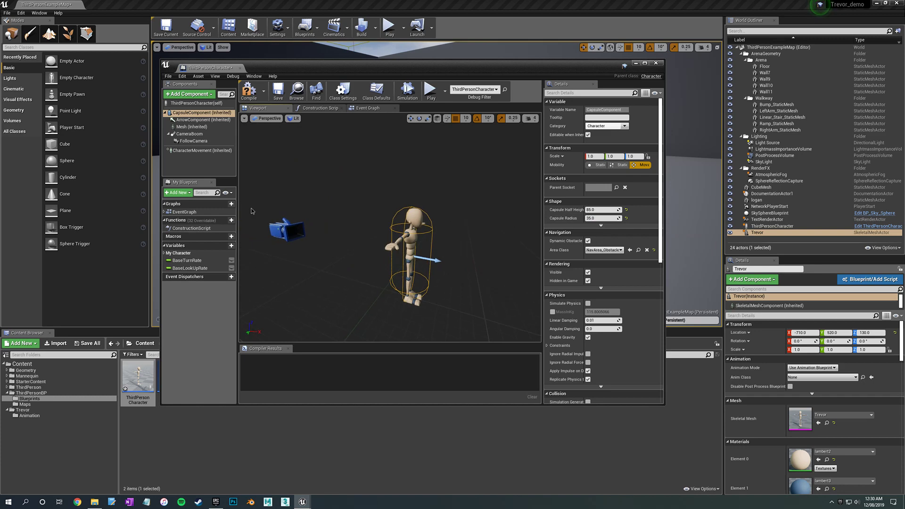
- Raise the CameraBoom component along Z by 30 units, to a Z location of about 38.49
scroll(464, 242, down, 5)
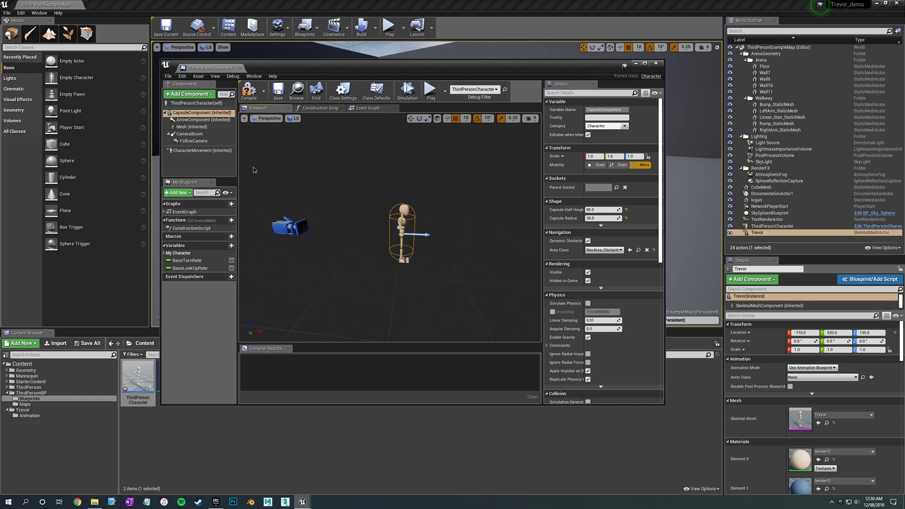
click(195, 136)
click(193, 141)
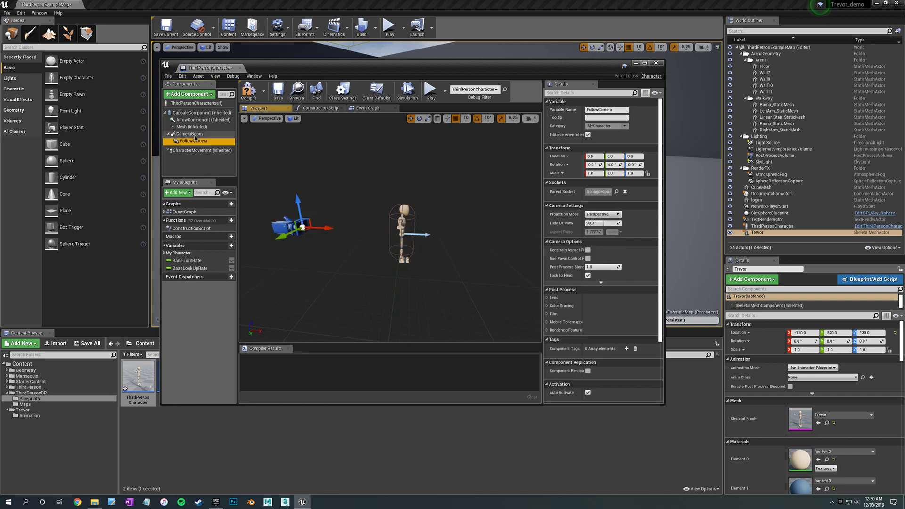
click(189, 134)
click(194, 142)
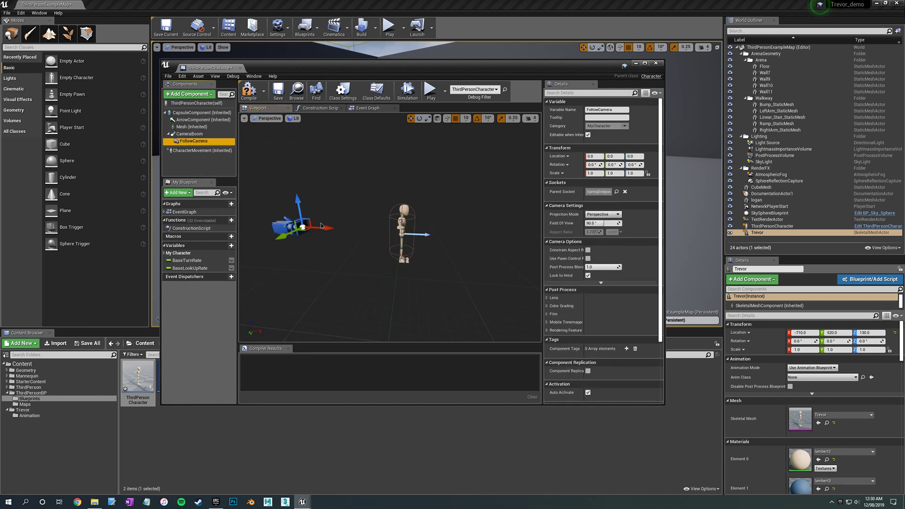
click(189, 134)
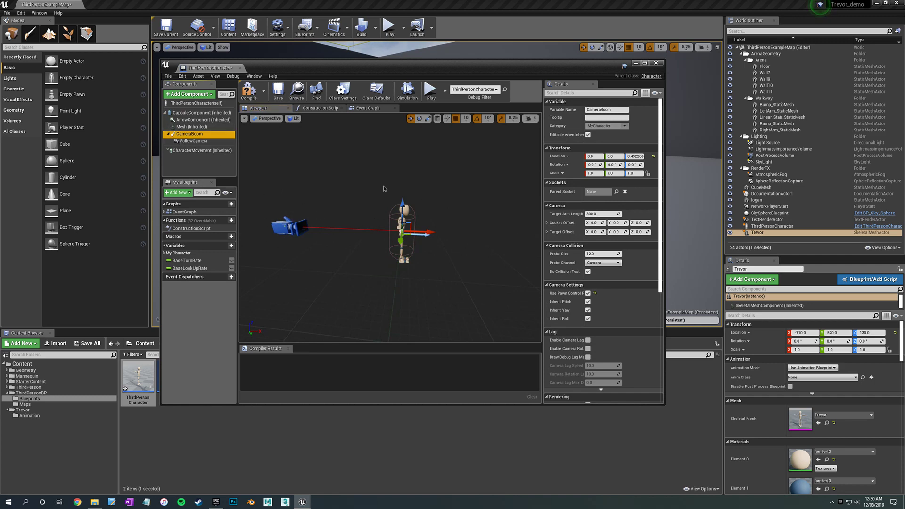
drag(357, 230, 415, 184)
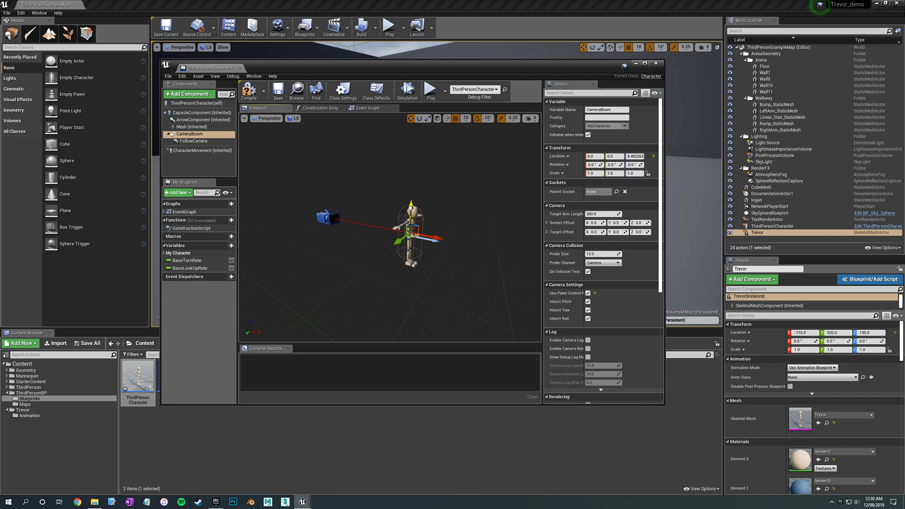
drag(410, 207, 410, 197)
right_drag(389, 206, 414, 205)
drag(446, 218, 447, 222)
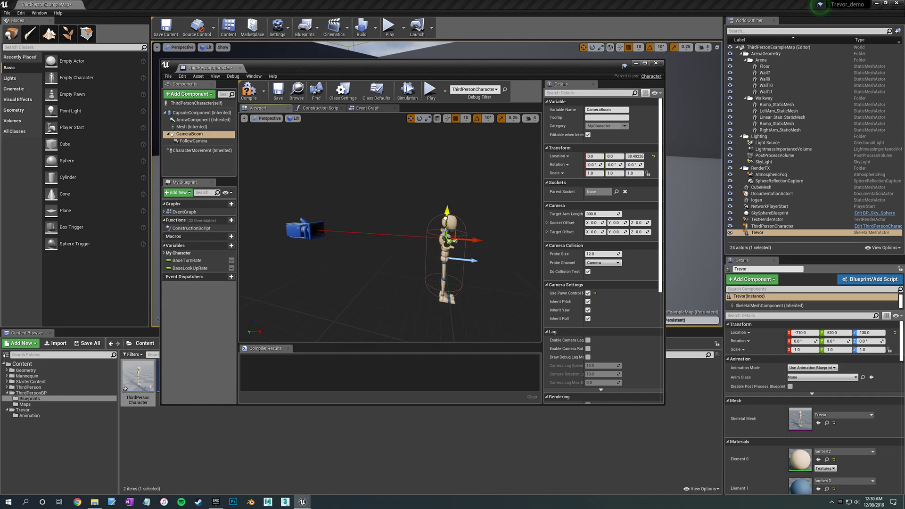
mouse_move(446, 222)
right_down()
mouse_move(477, 222)
mouse_move(462, 221)
right_up()
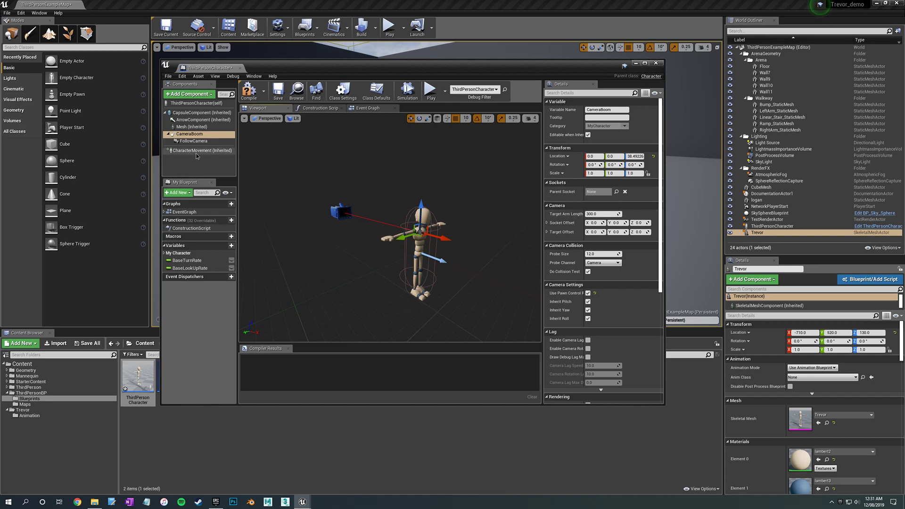
- Set the Mesh component's Anim Class to Trevor_AnimBP and compile the ThirdPersonCharacter blueprint
click(191, 127)
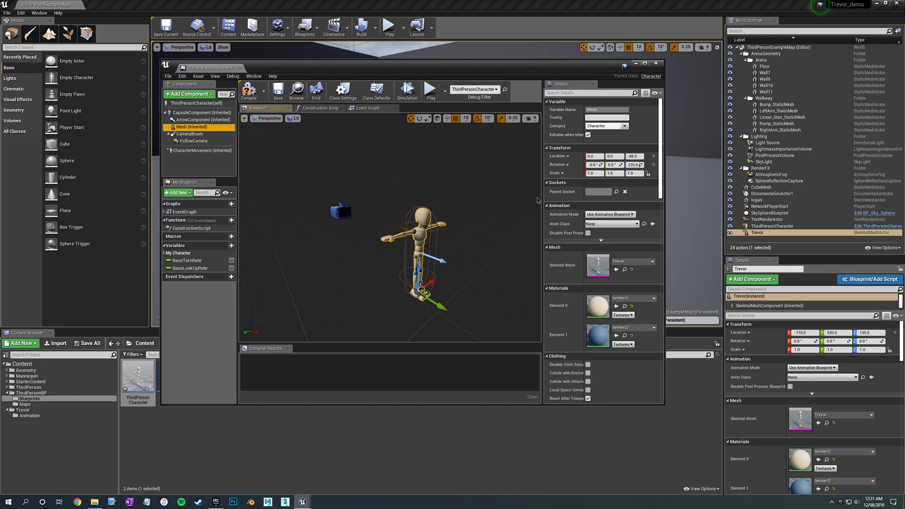
click(625, 226)
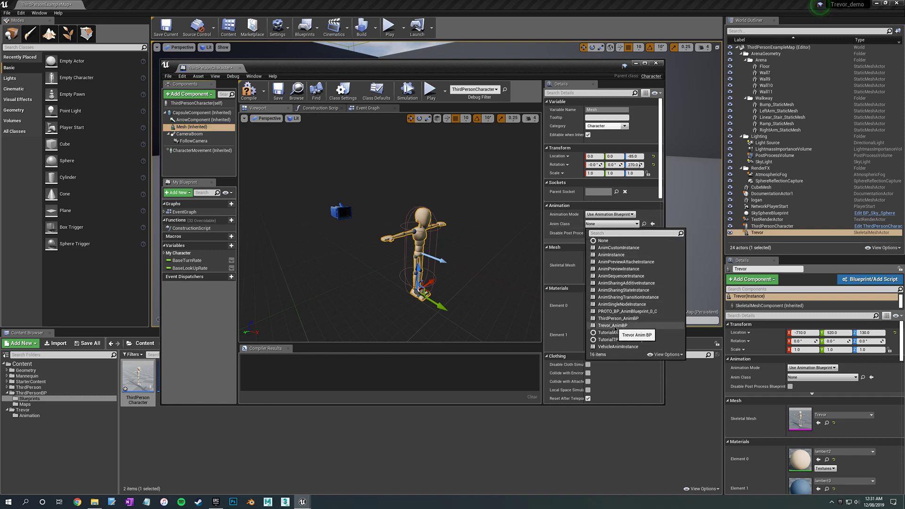
click(613, 326)
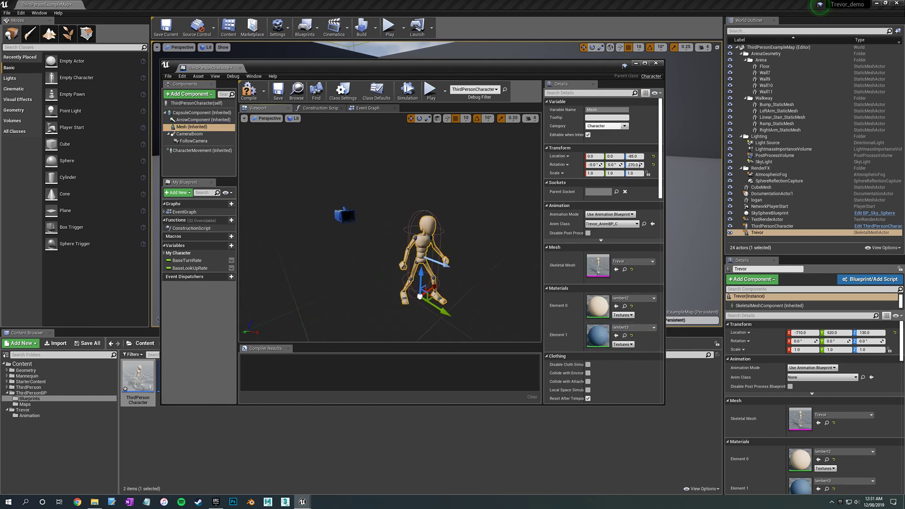
alt+drag(390, 227, 354, 226)
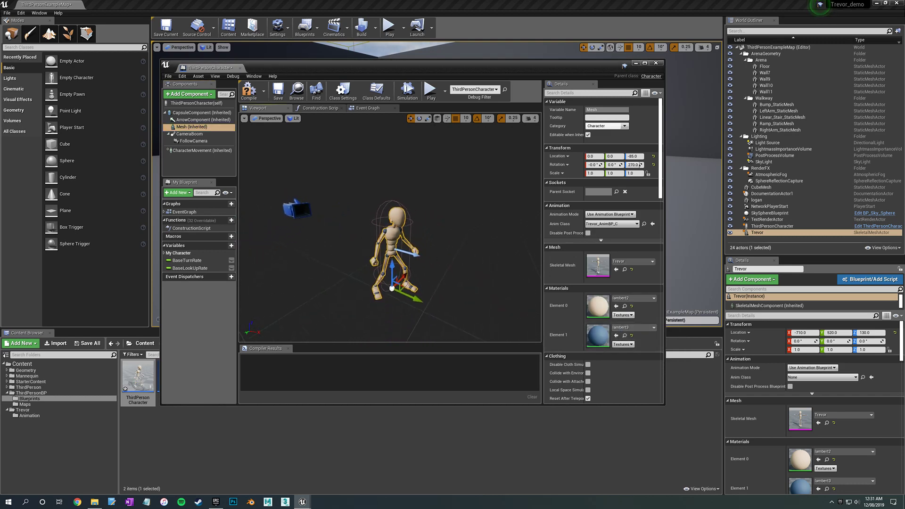
click(248, 91)
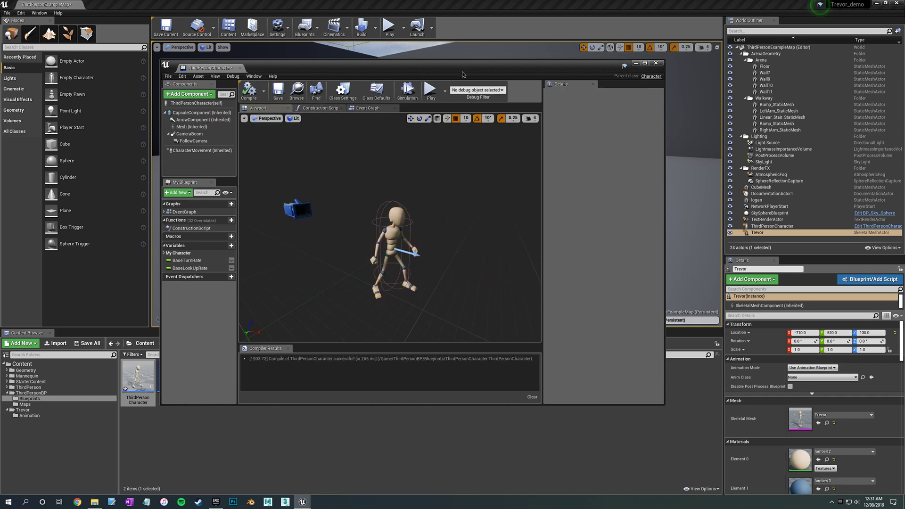
- Start a play session of the level and minimize the ThirdPersonCharacter blueprint window
drag(462, 74, 523, 66)
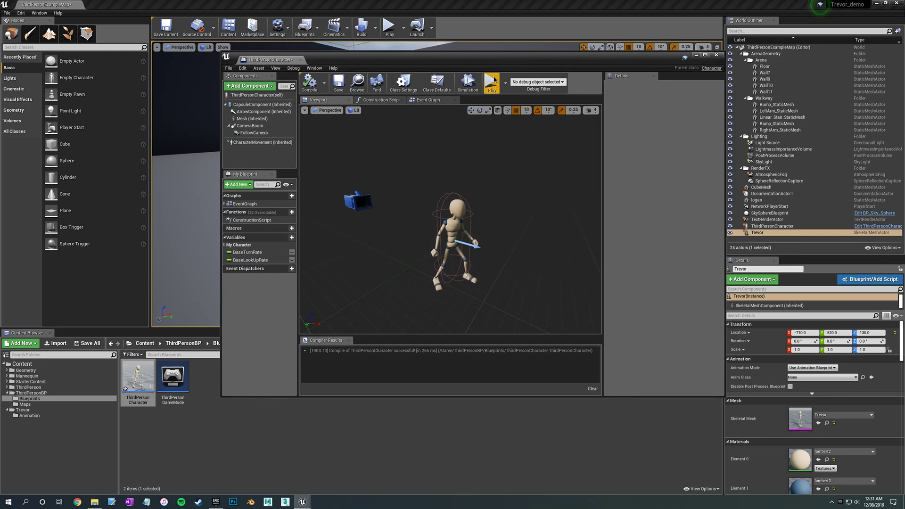
click(491, 85)
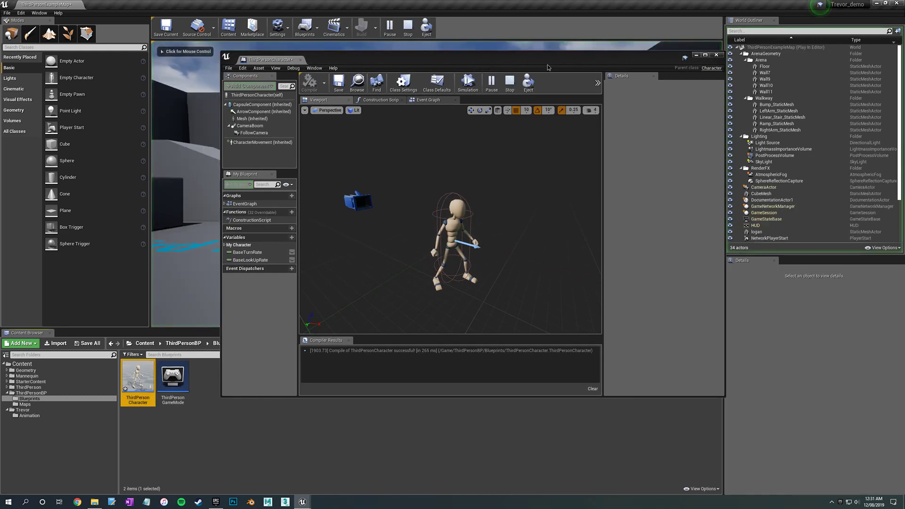
click(695, 55)
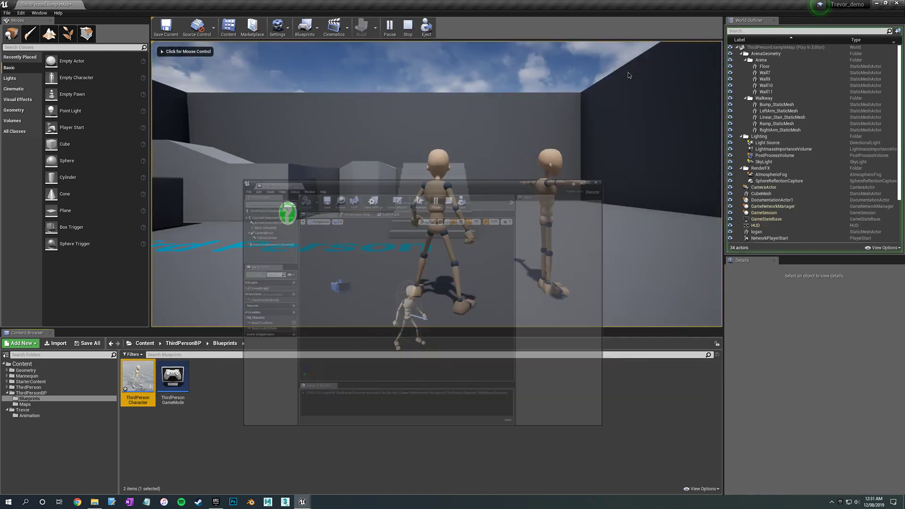
- Test the playable Trevor by running him forward, sideways and backward around the arena
click(479, 151)
key(w)
key(a)
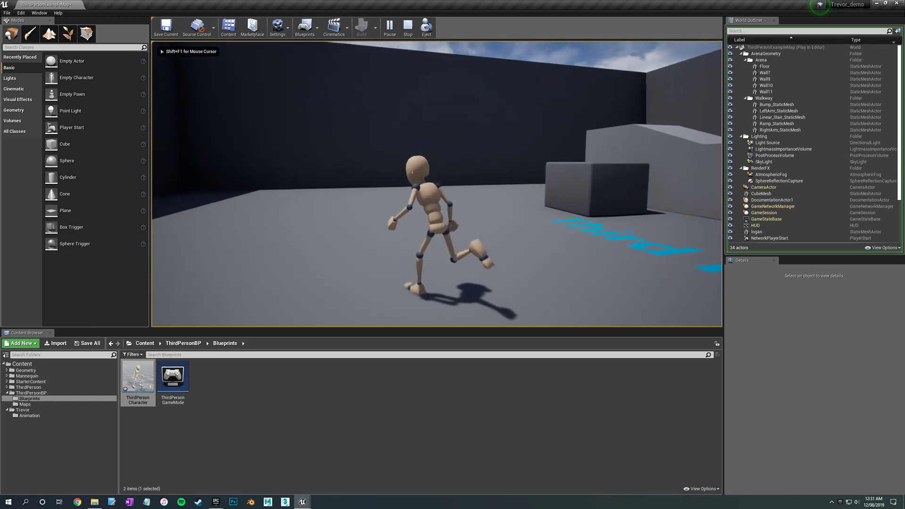
key(w)
key(d)
key(w)
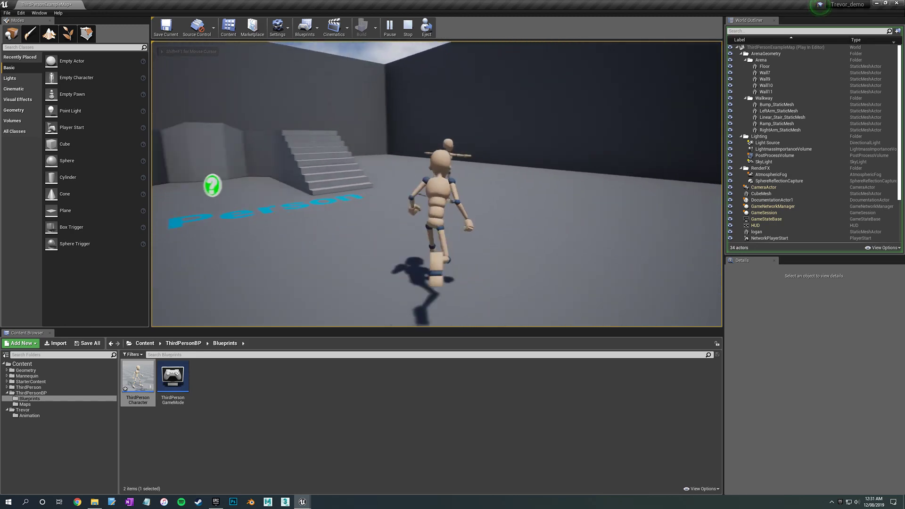
key(a)
key(s)
key(w)
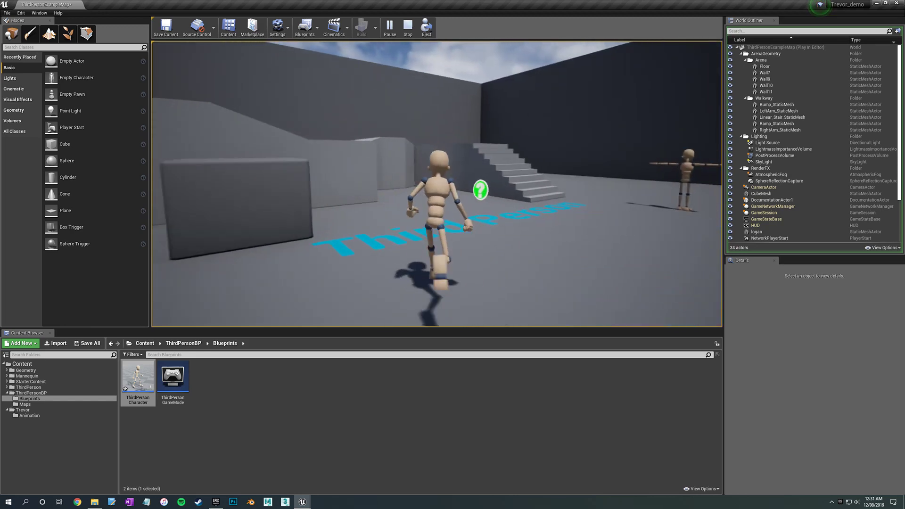
- Run Trevor back and forth near the stairs and the T-posed figure with repeated direction changes and stops, and end the play session
key(d)
key(a)
key(w)
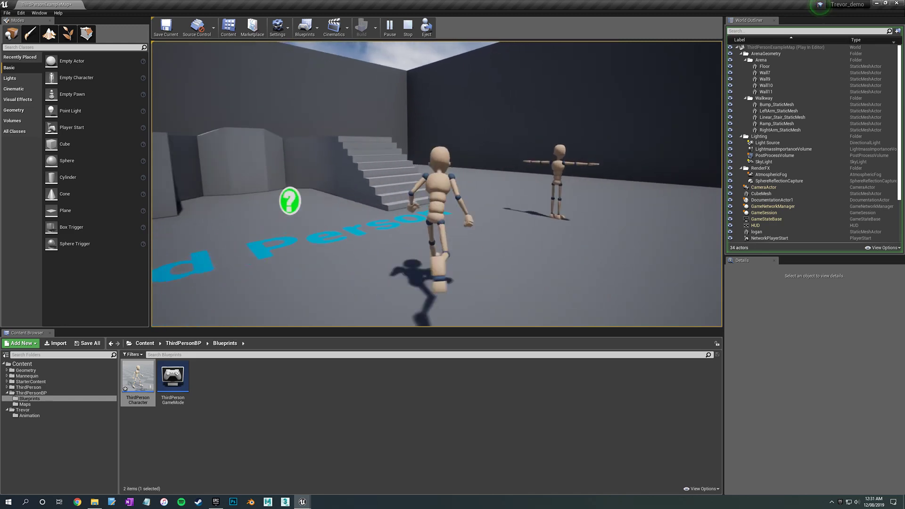
key(d)
key(a)
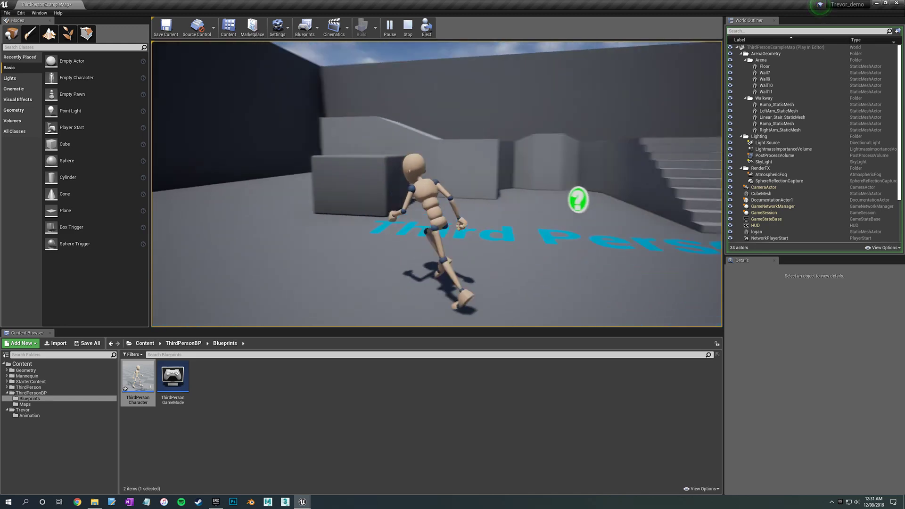
key(d)
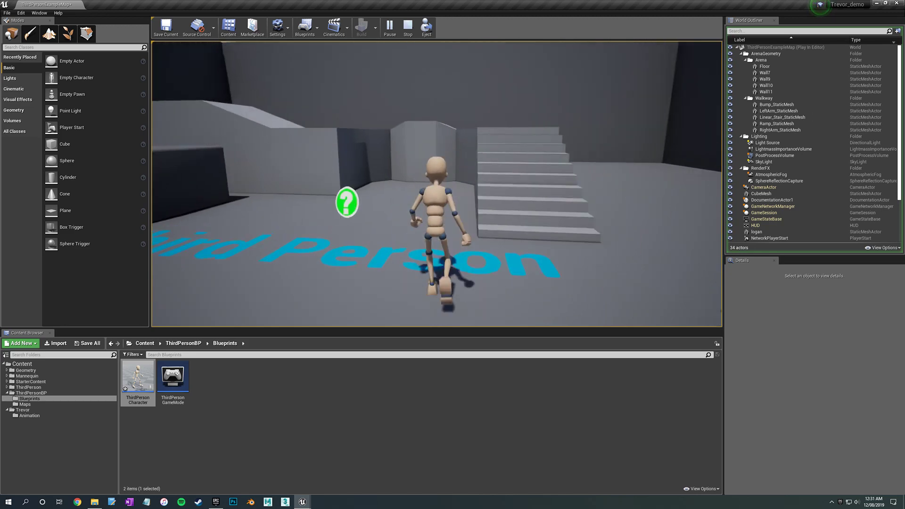
key(a)
key(d)
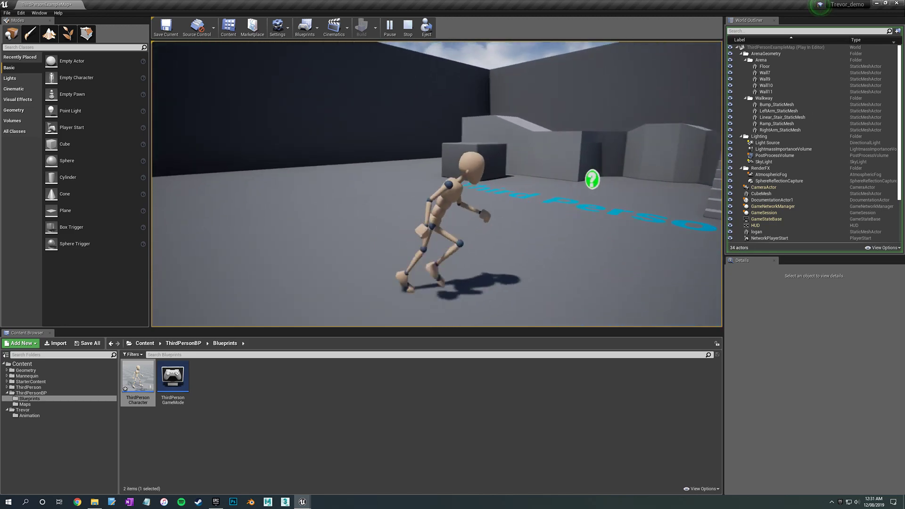
key(w)
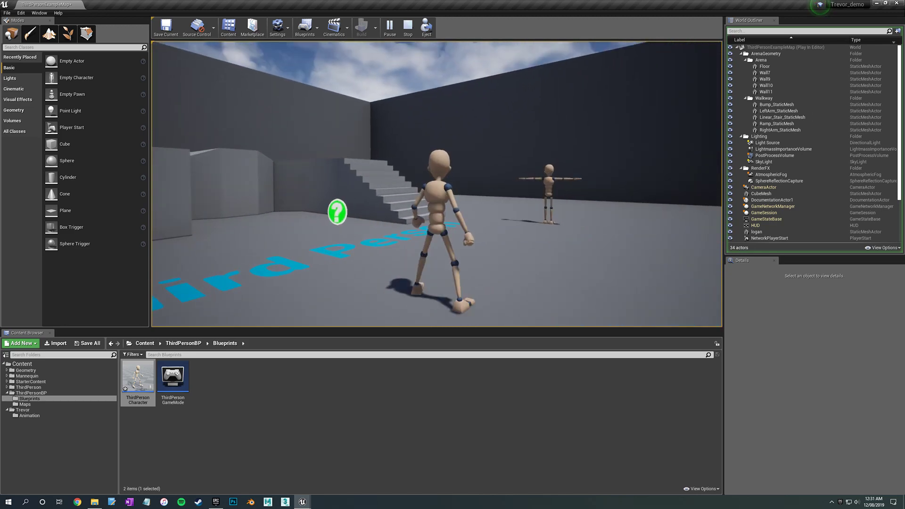
key(a)
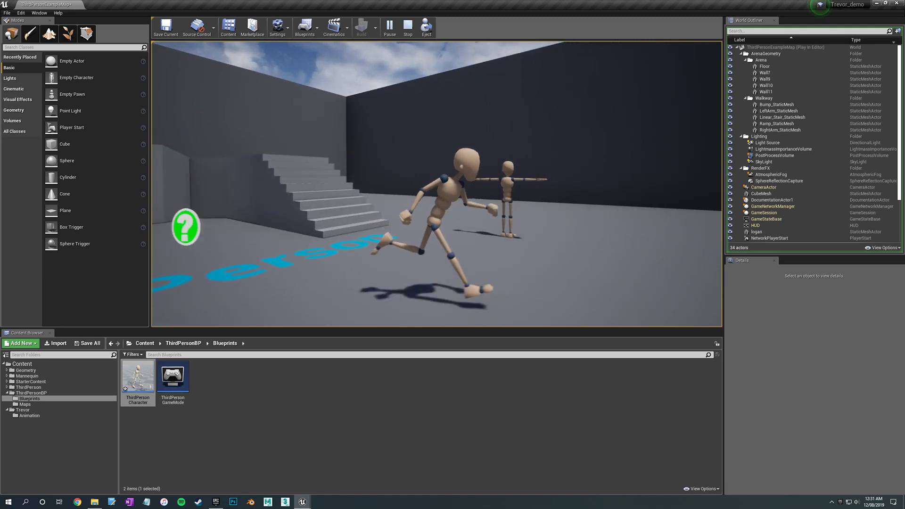
key(s)
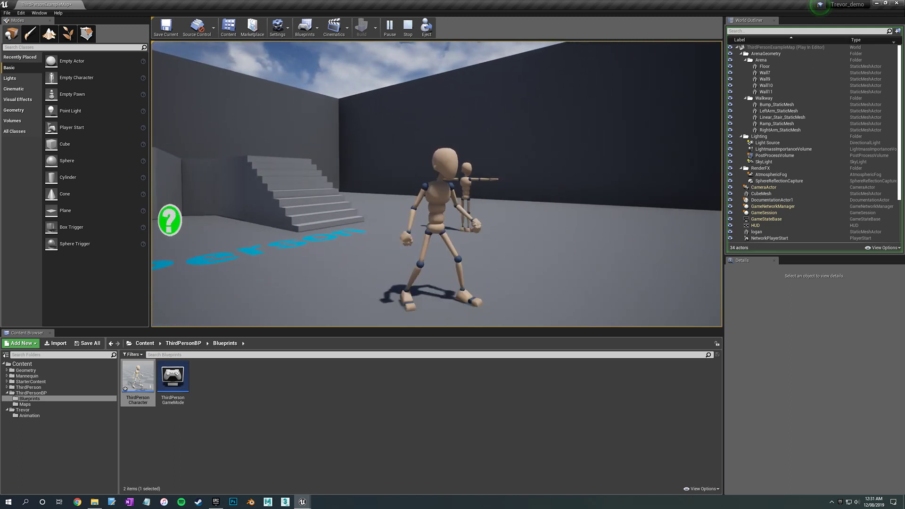
key(d)
key(a)
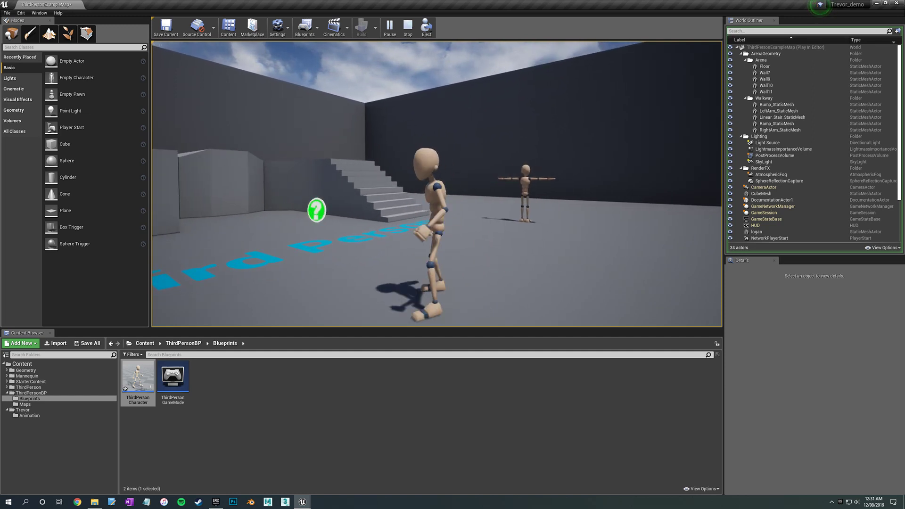
key(a)
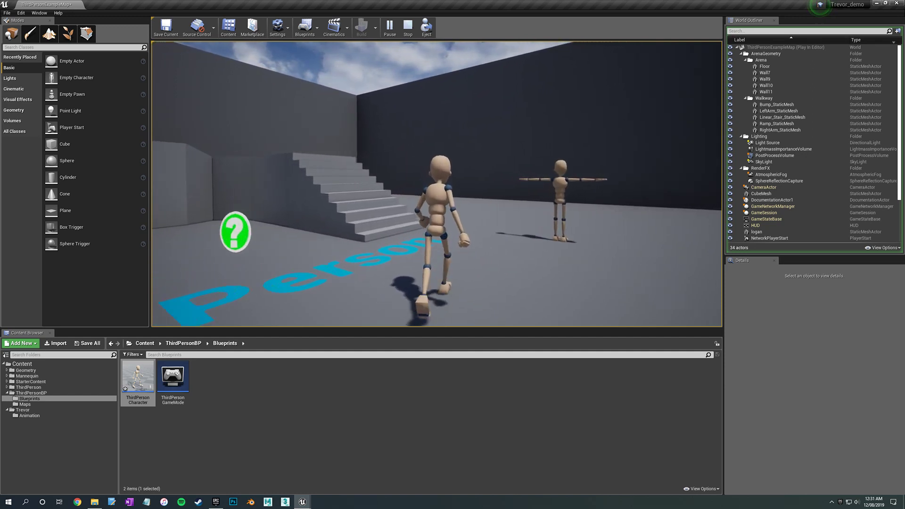
key(d)
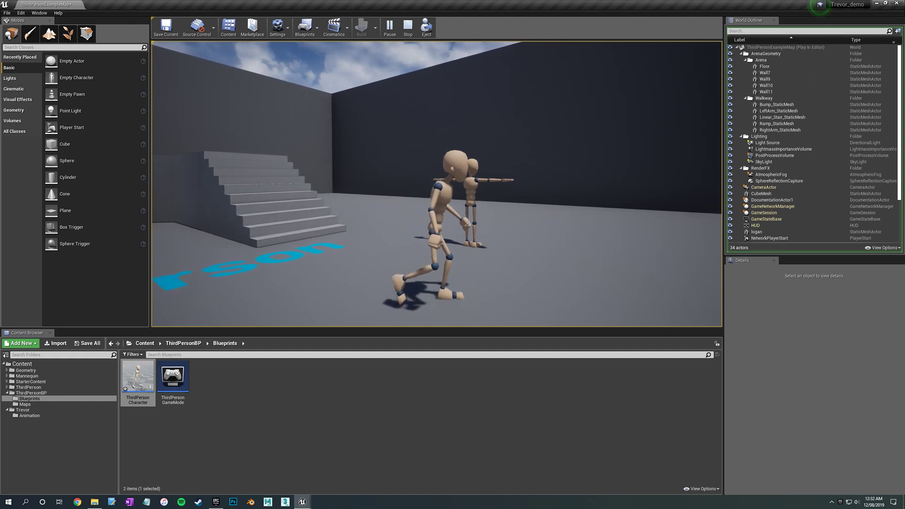
key(d)
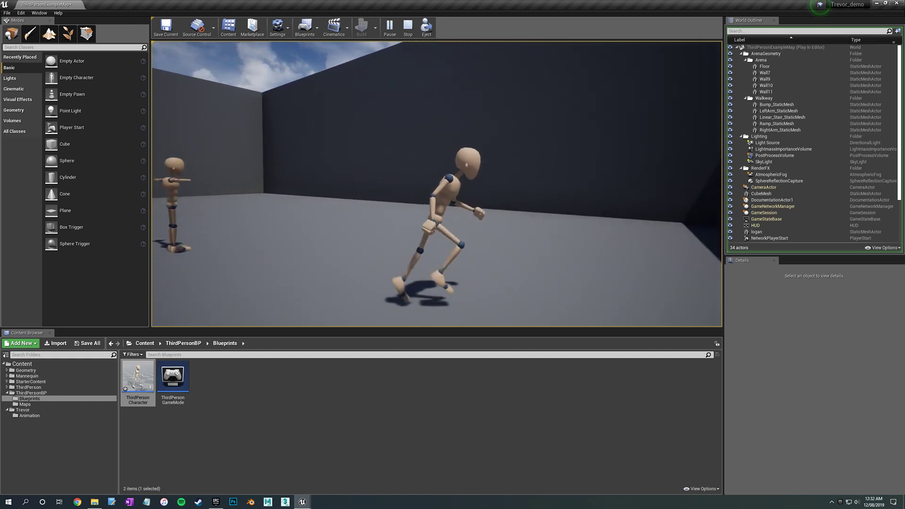
key(w)
key(a)
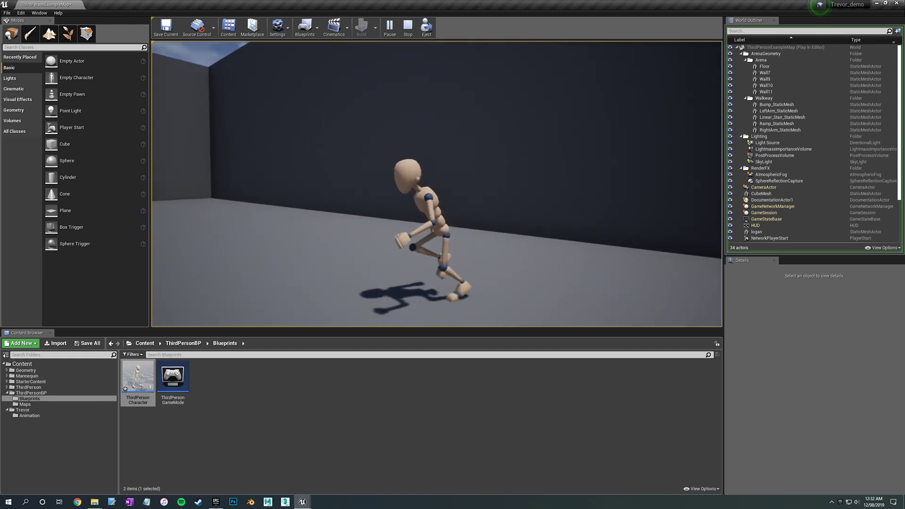
key(s)
key(a)
key(a)
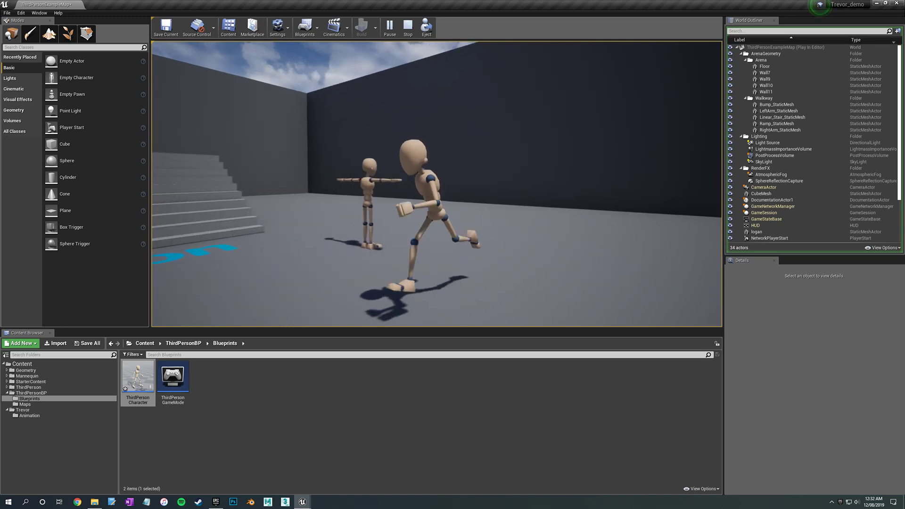
key(d)
key(a)
key(w)
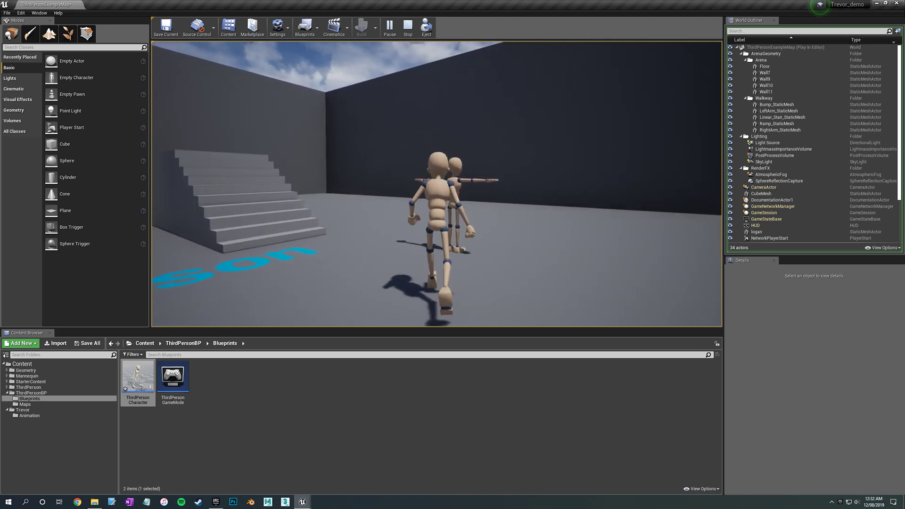
key(d)
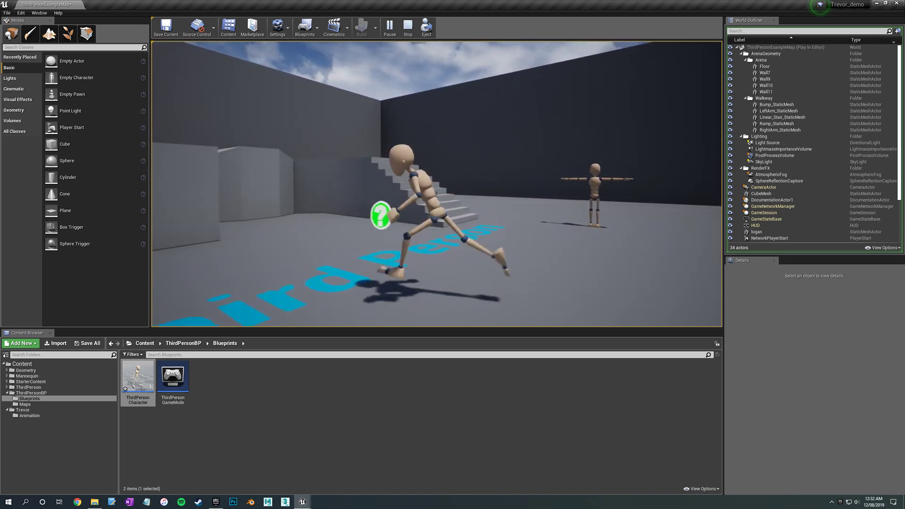
key(w)
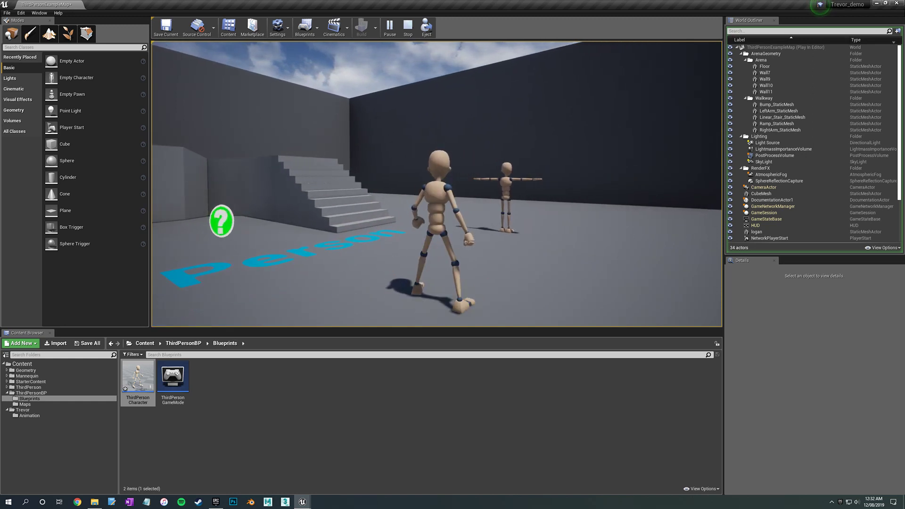
key(Escape)
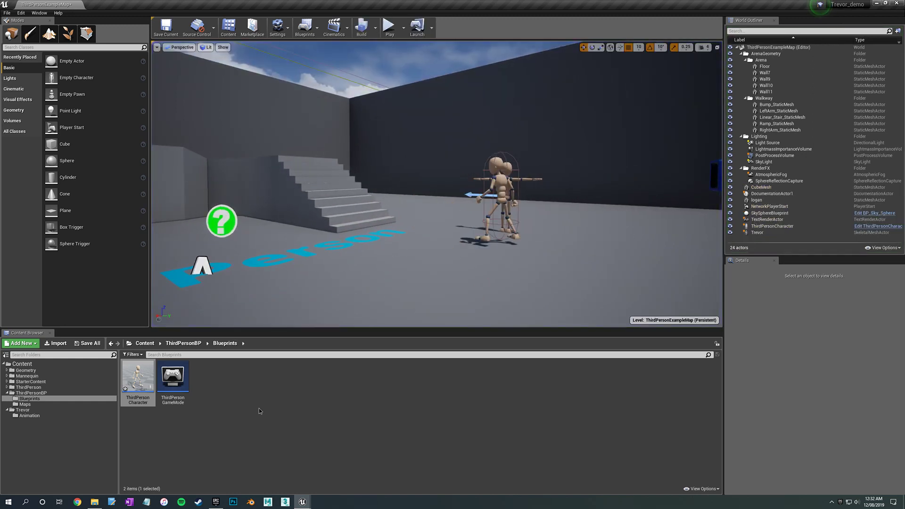
- Open the Trevor skeletal mesh from the Trevor folder and switch to its skeleton, Trevor_Skeleton
click(259, 410)
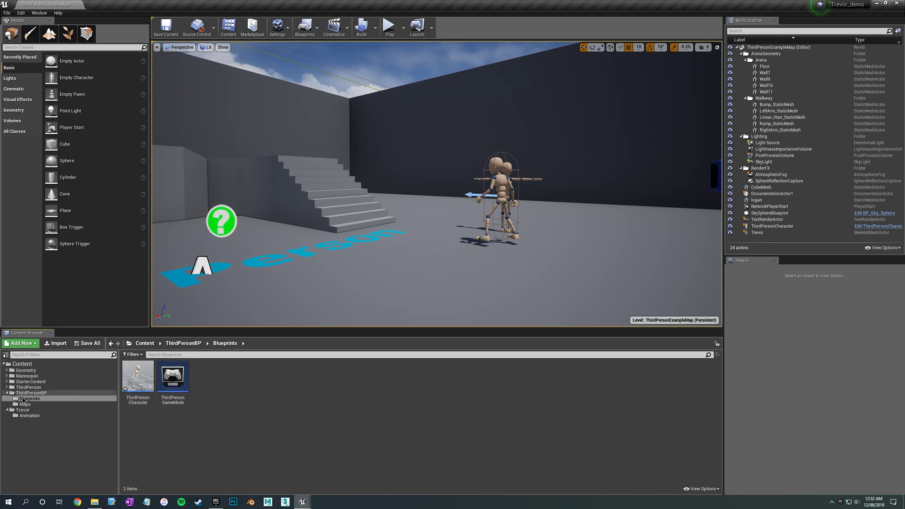
click(23, 410)
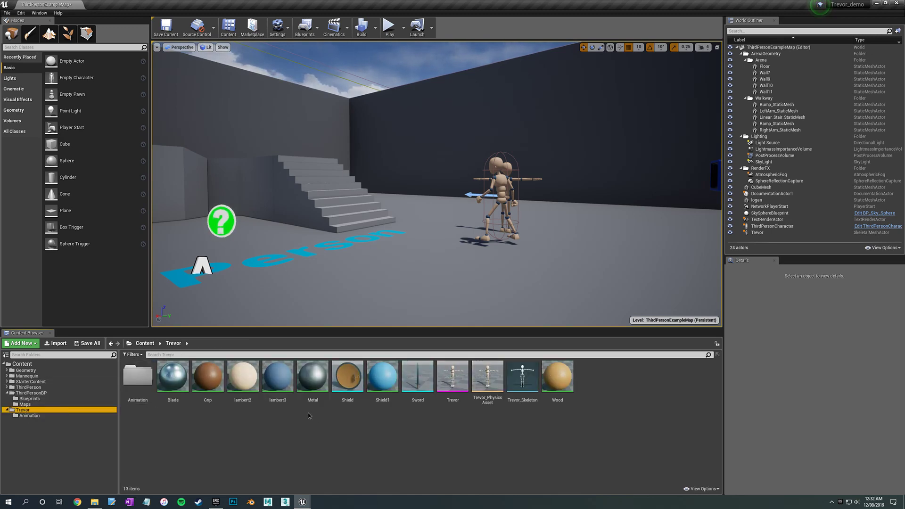
double_click(452, 373)
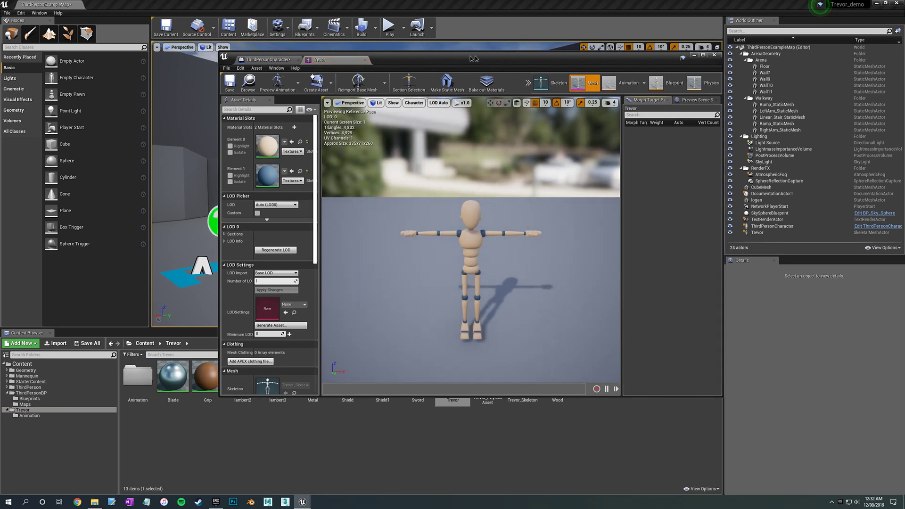
drag(473, 59, 430, 54)
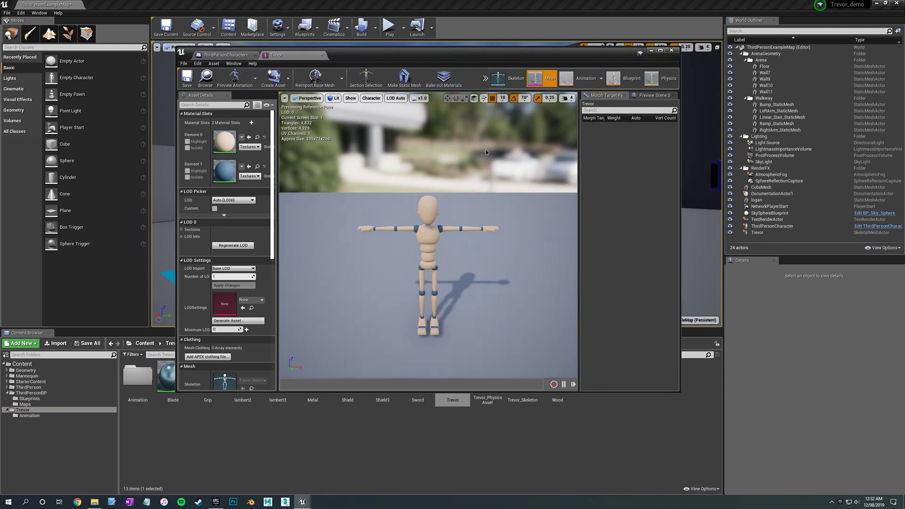
click(507, 78)
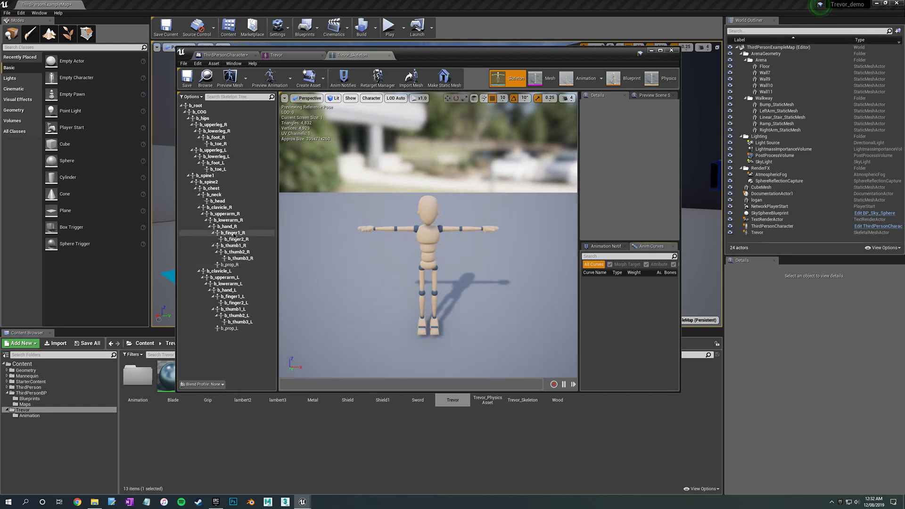
- Check the two prop bones in the skeleton tree and add a socket to the right-hand bone b_prop_R
click(230, 264)
click(232, 334)
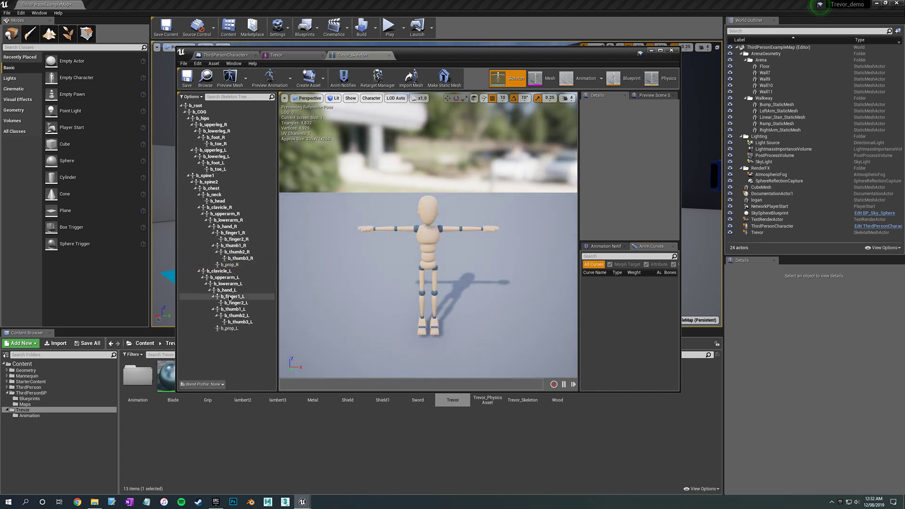
click(231, 258)
click(230, 265)
click(230, 329)
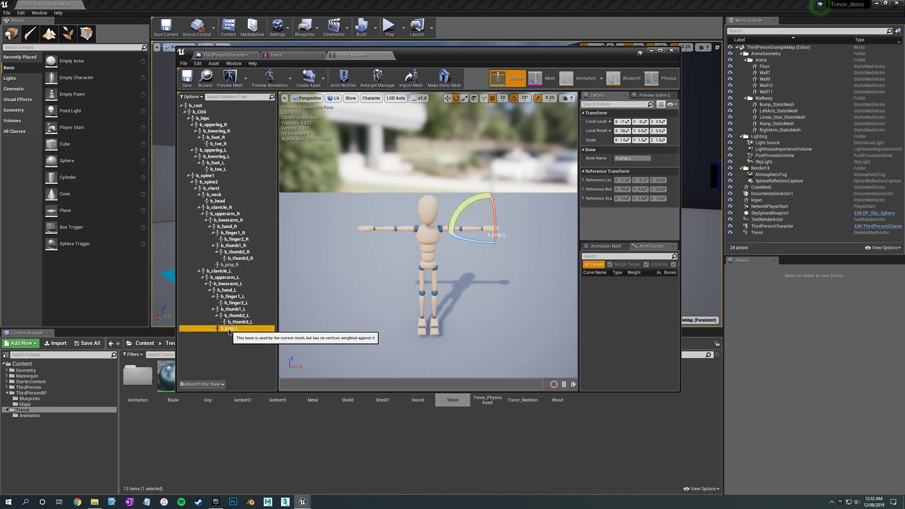
click(233, 265)
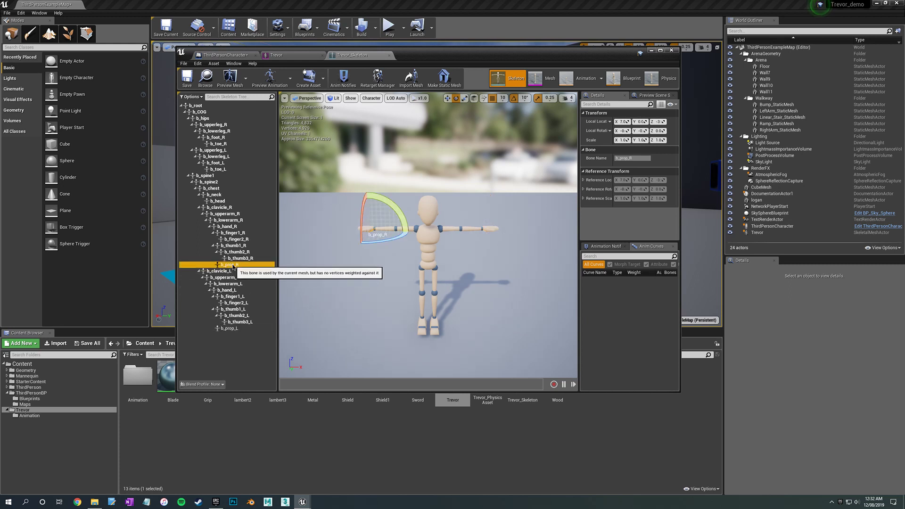
right_click(233, 267)
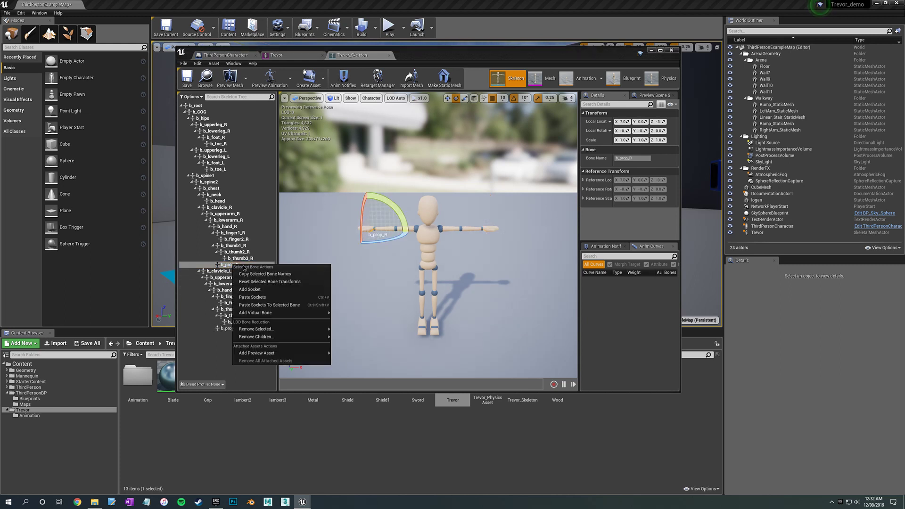
click(250, 290)
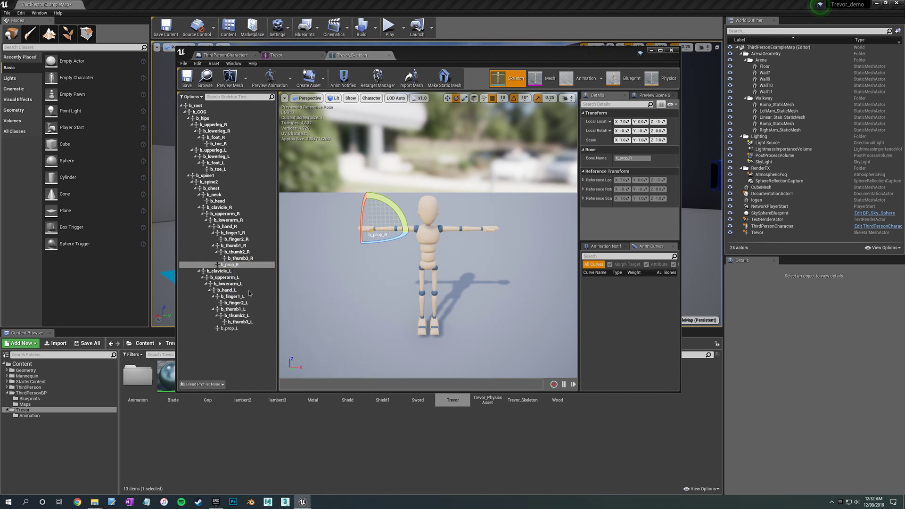
- Add a socket to the left-hand bone b_prop_L and save the skeleton
click(231, 335)
right_click(231, 335)
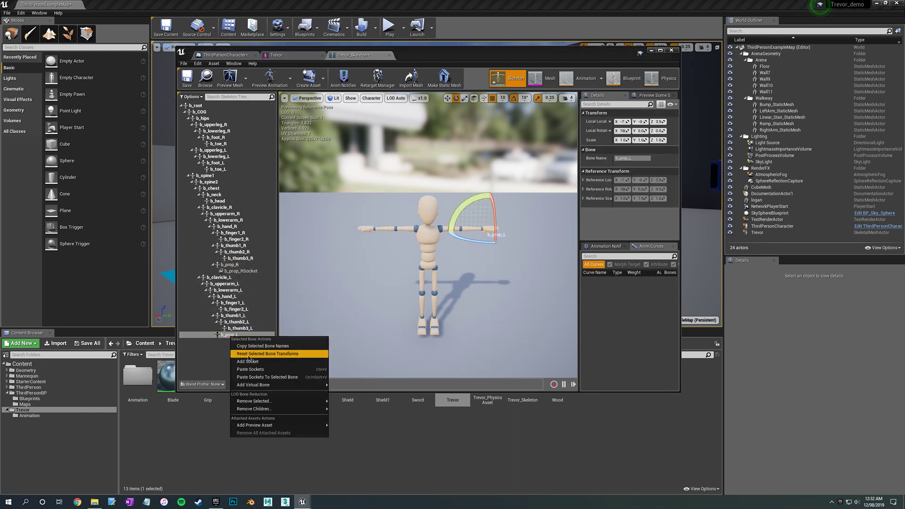
click(249, 362)
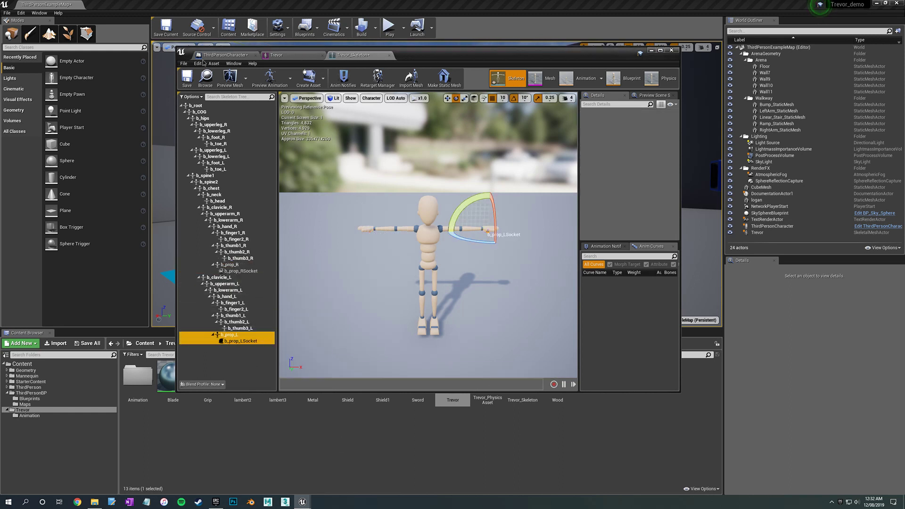
click(186, 80)
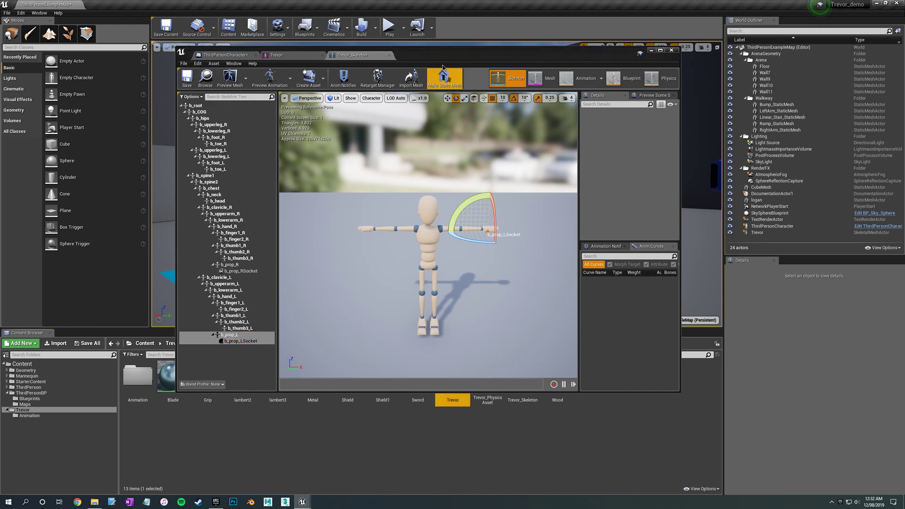
- Minimize the skeleton editor and reopen the ThirdPersonCharacter blueprint from the ThirdPersonBP Blueprints folder
click(651, 50)
click(33, 393)
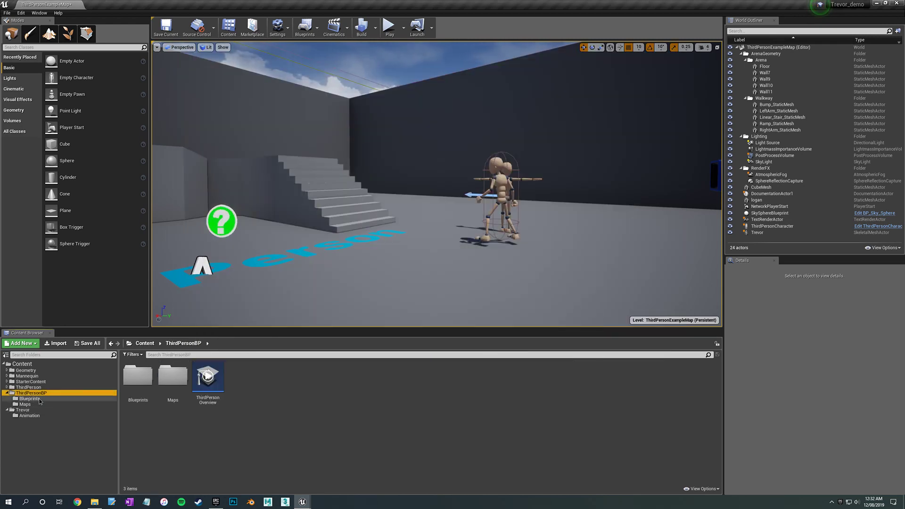
click(31, 399)
double_click(138, 378)
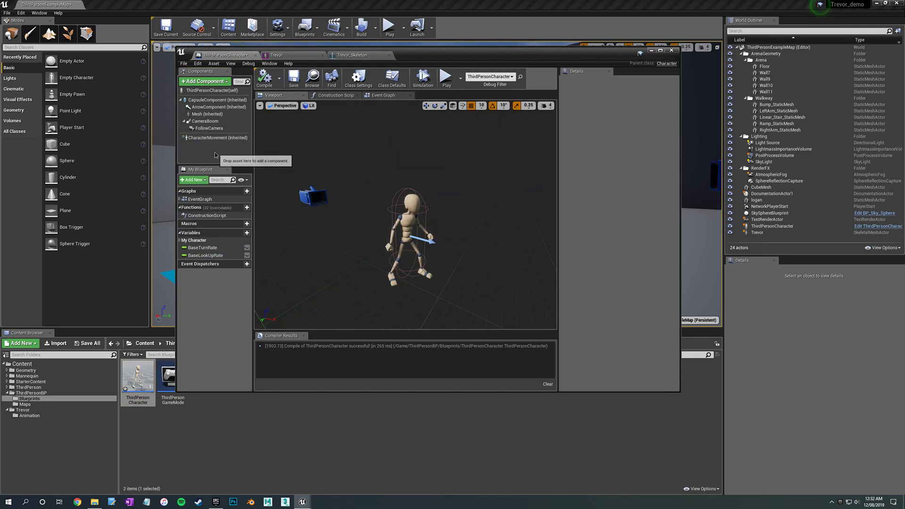
- Add the Shield and Sword static meshes from the Trevor folder as components of the ThirdPersonCharacter blueprint
drag(474, 55, 599, 60)
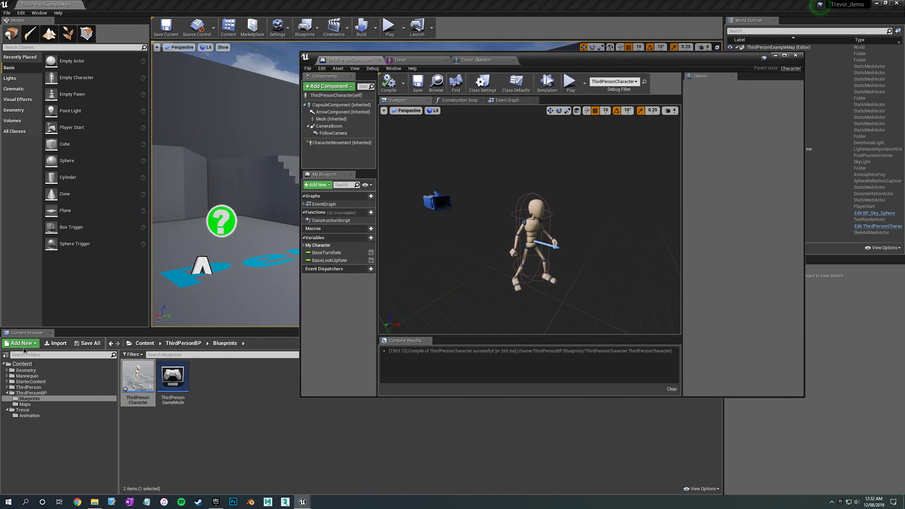
click(22, 410)
drag(542, 55, 495, 20)
click(345, 374)
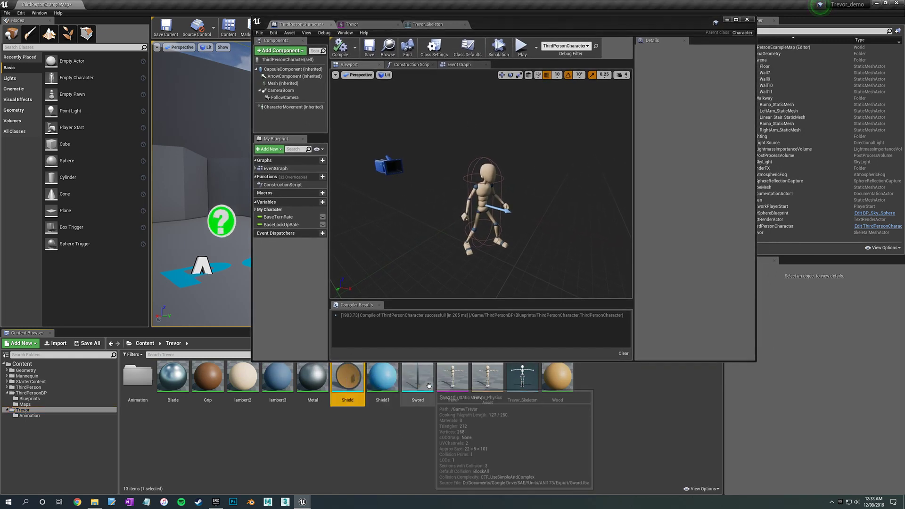
ctrl+click(418, 380)
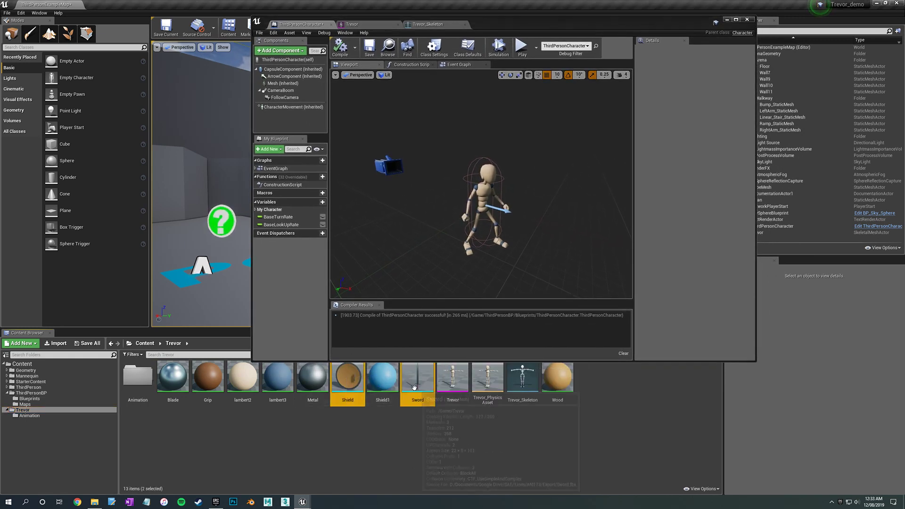
drag(418, 380, 283, 121)
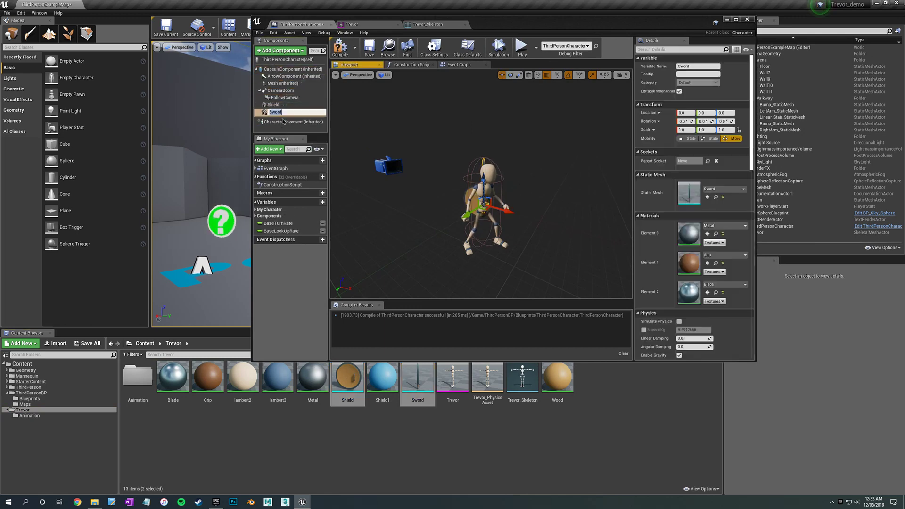
- Parent both the Shield and Sword components to the character's inherited Mesh and compile the blueprint
click(275, 104)
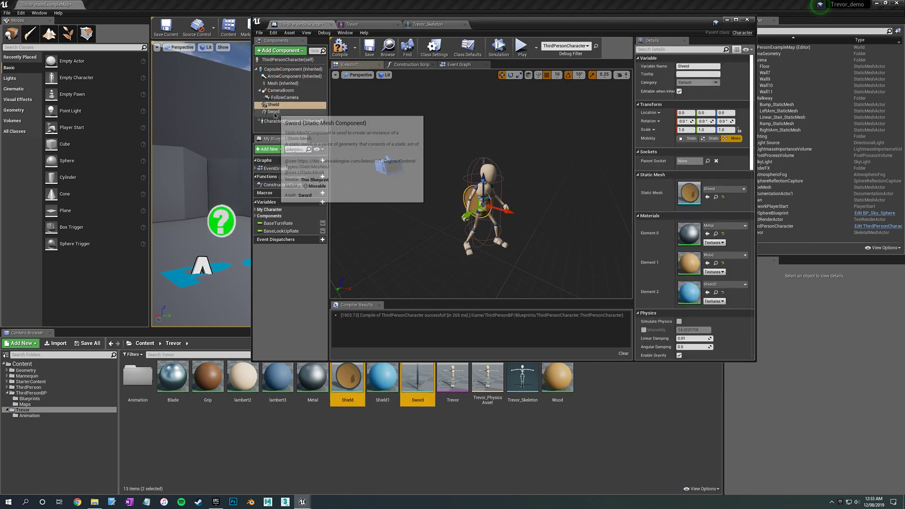
shift+click(272, 111)
drag(272, 111, 276, 87)
drag(547, 25, 478, 28)
click(270, 49)
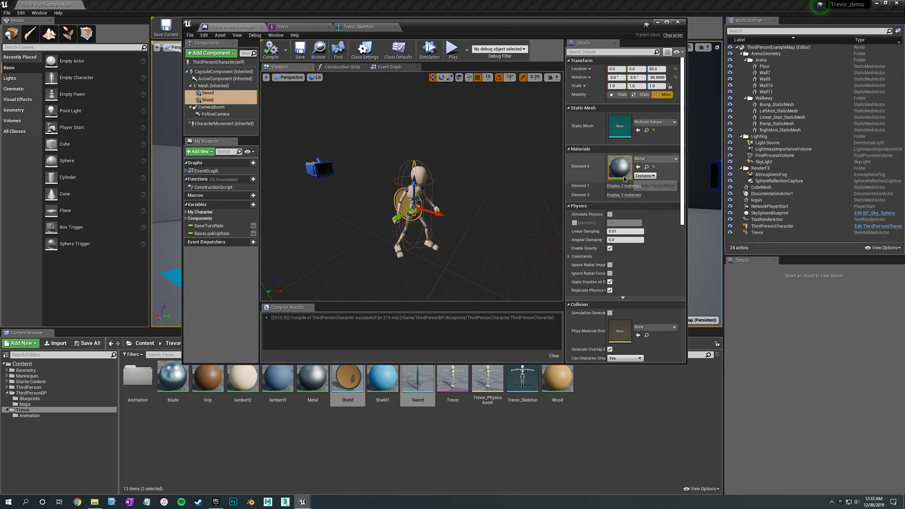
- Set the Sword component's parent socket to b_prop_RSocket
click(205, 87)
click(206, 93)
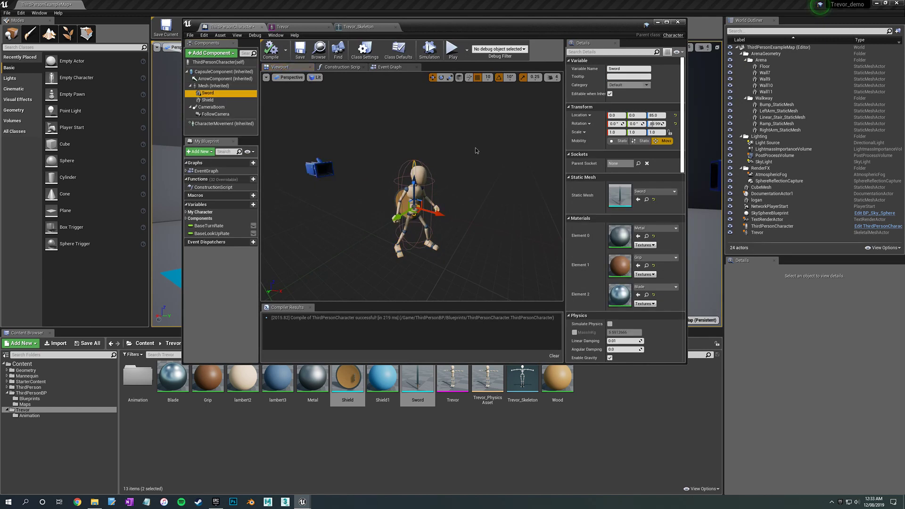
click(639, 165)
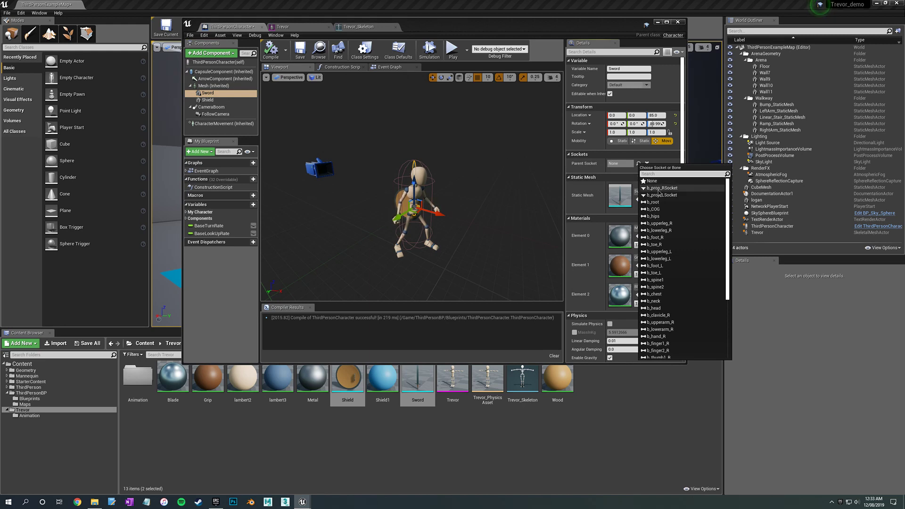
click(660, 188)
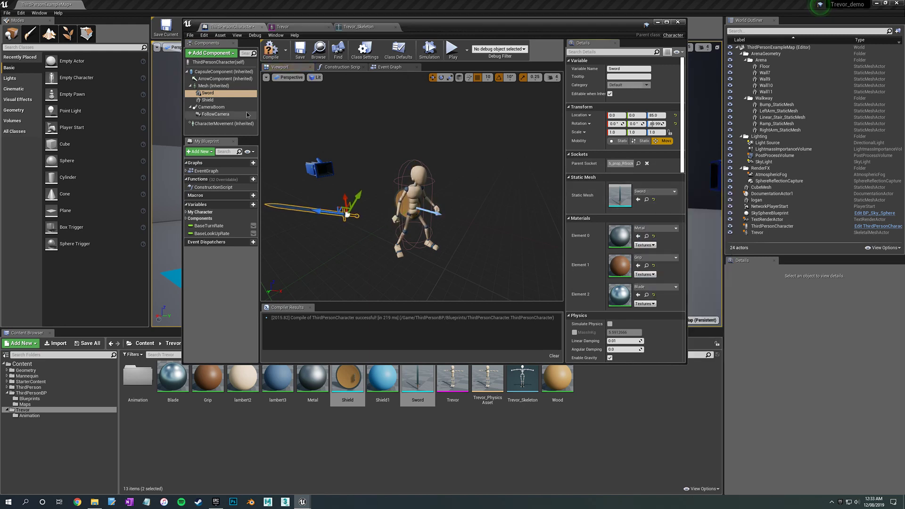
- Set the Shield's parent socket to b_prop_LSocket and reset its location and rotation to zero
click(207, 100)
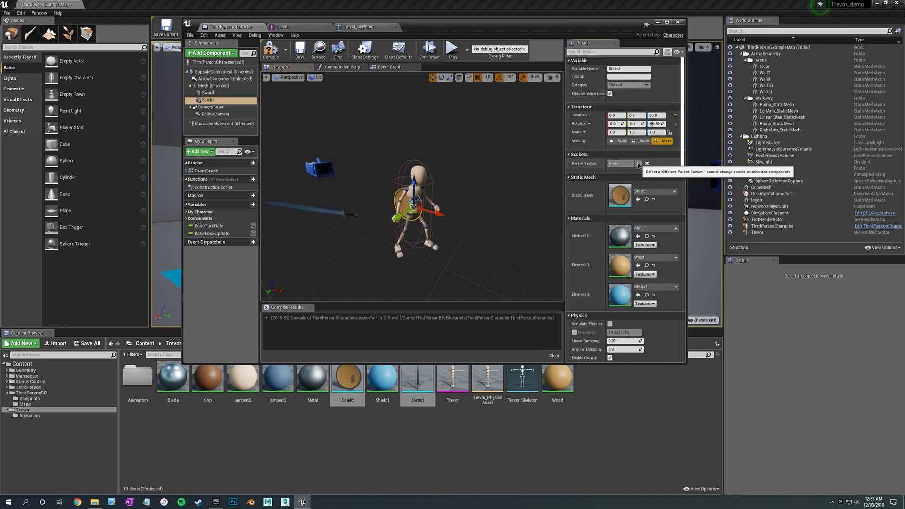
click(639, 164)
click(664, 199)
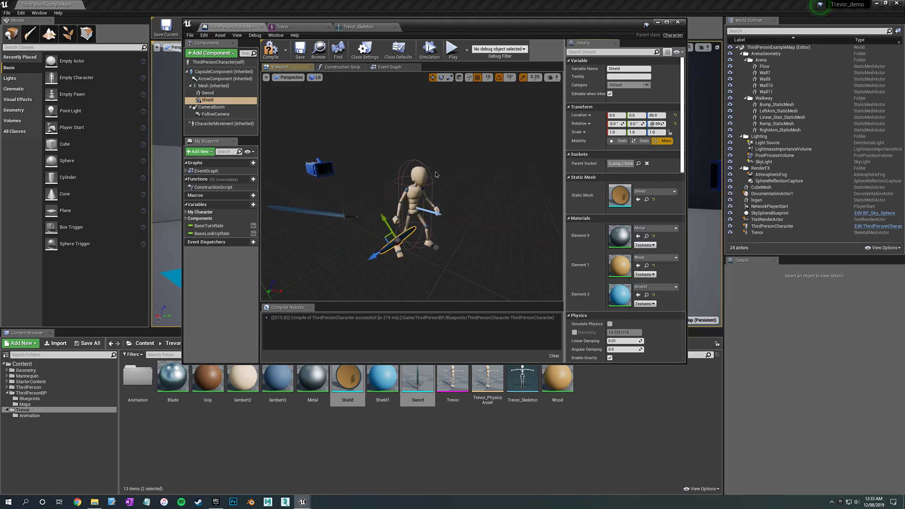
mouse_move(472, 207)
right_down()
mouse_move(445, 193)
mouse_move(461, 196)
right_up()
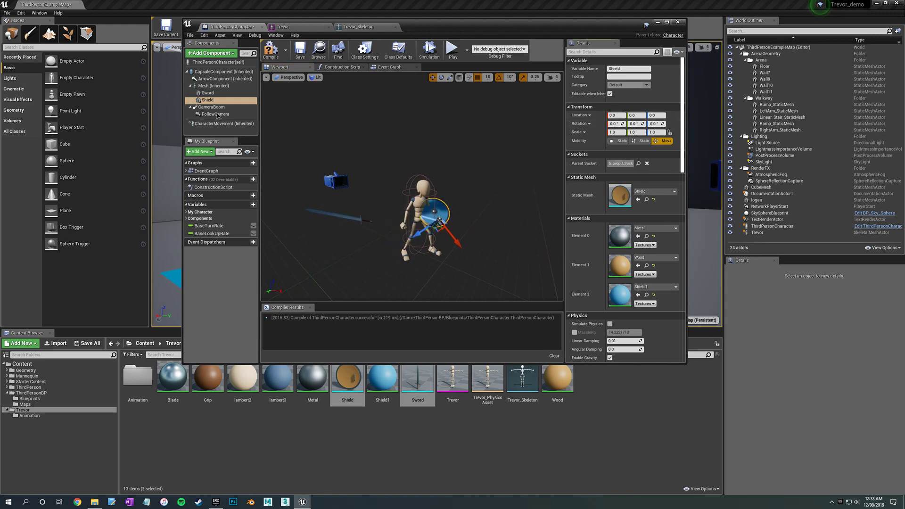
- Reset the Sword component's location and rotation to zero to bring it onto the right-hand socket
click(208, 93)
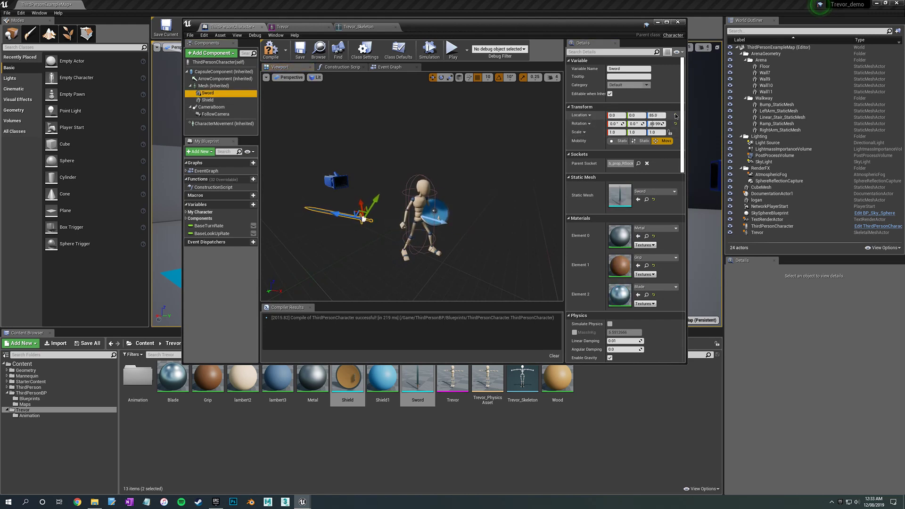
click(675, 116)
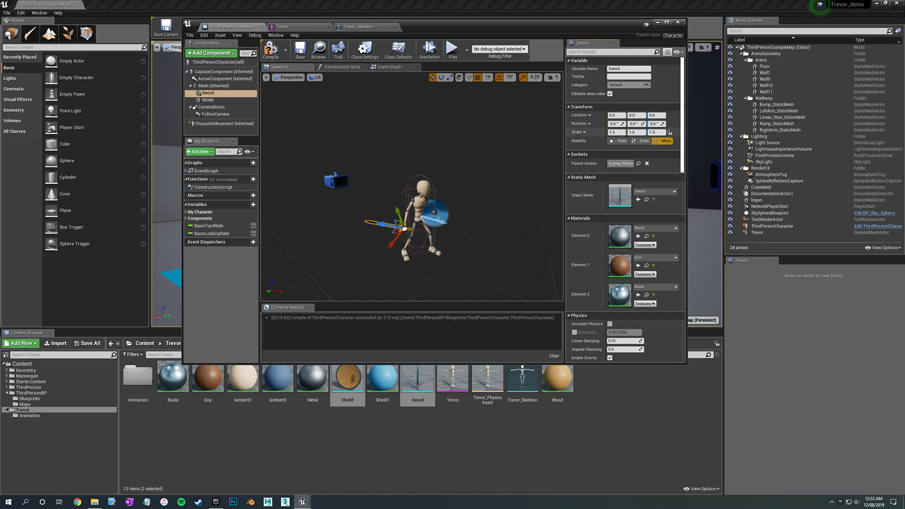
right_drag(411, 189, 462, 168)
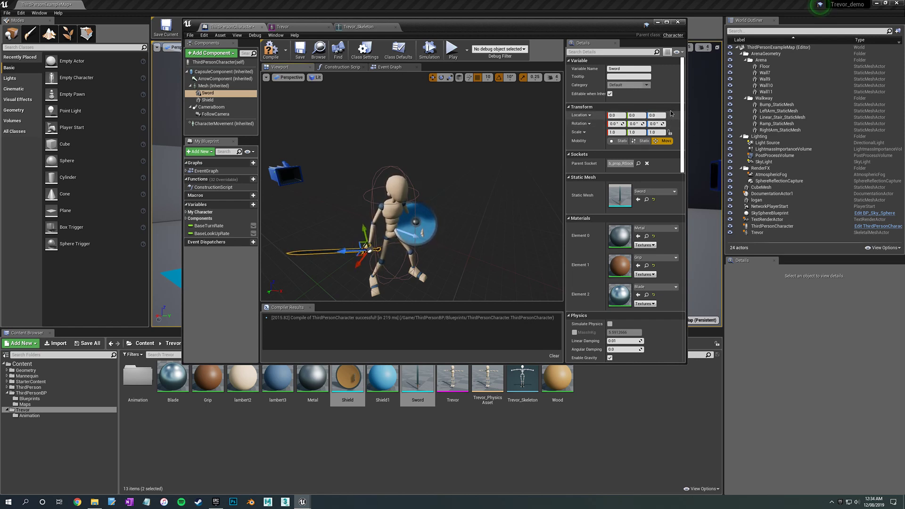
click(207, 93)
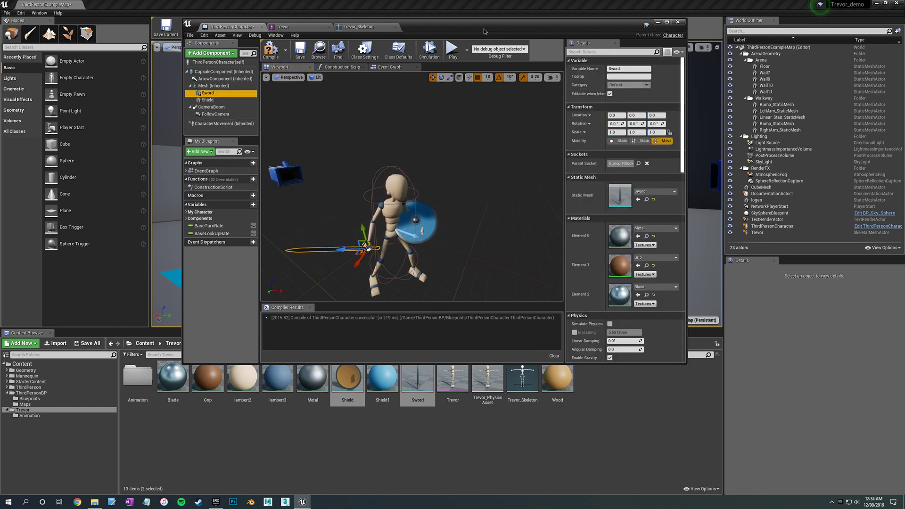
drag(495, 31, 470, 18)
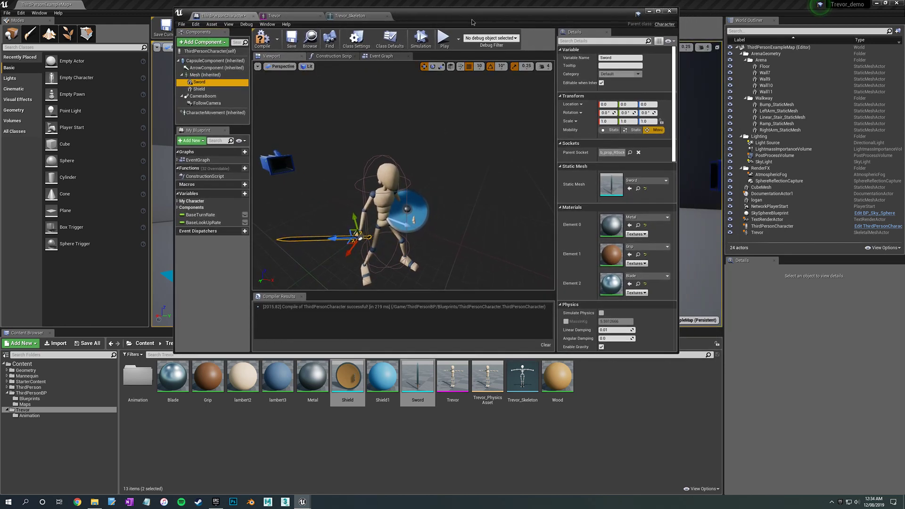
drag(455, 15, 463, 14)
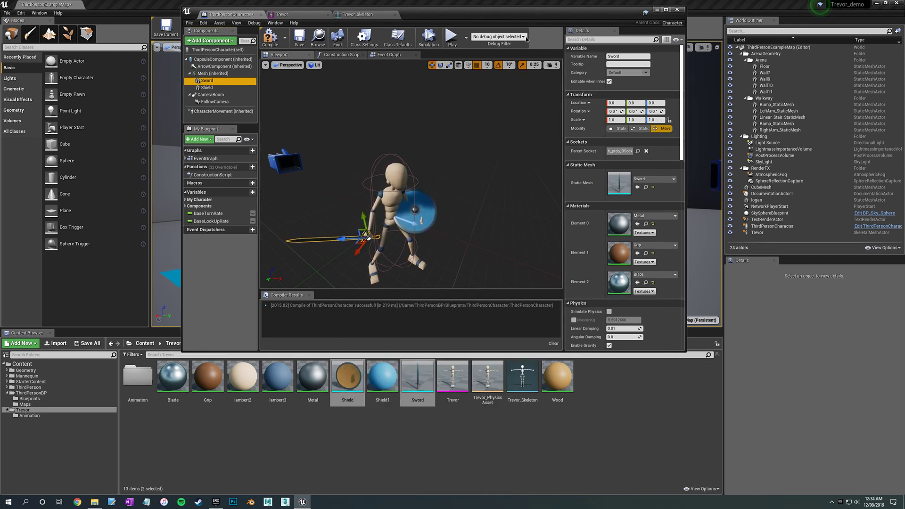
drag(547, 15, 558, 17)
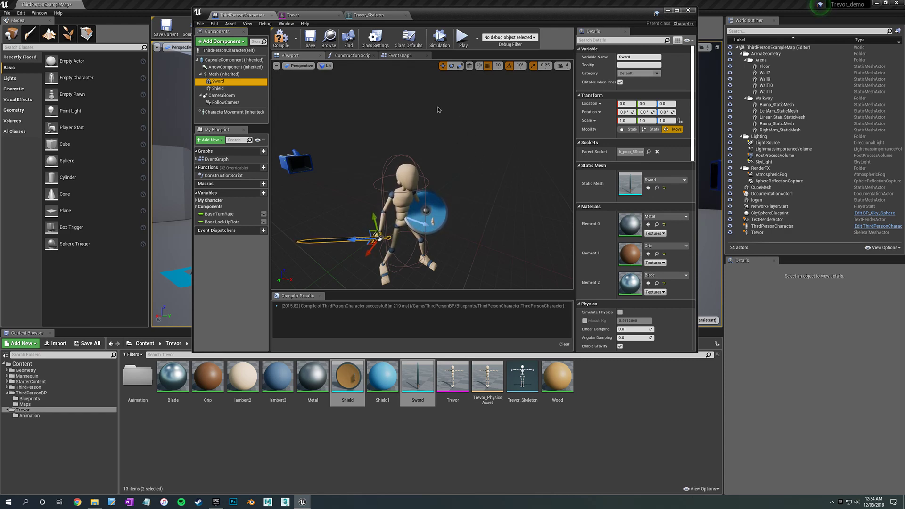
- Open the Sword static mesh from the Trevor folder to check its default orientation and close the editor window
click(418, 377)
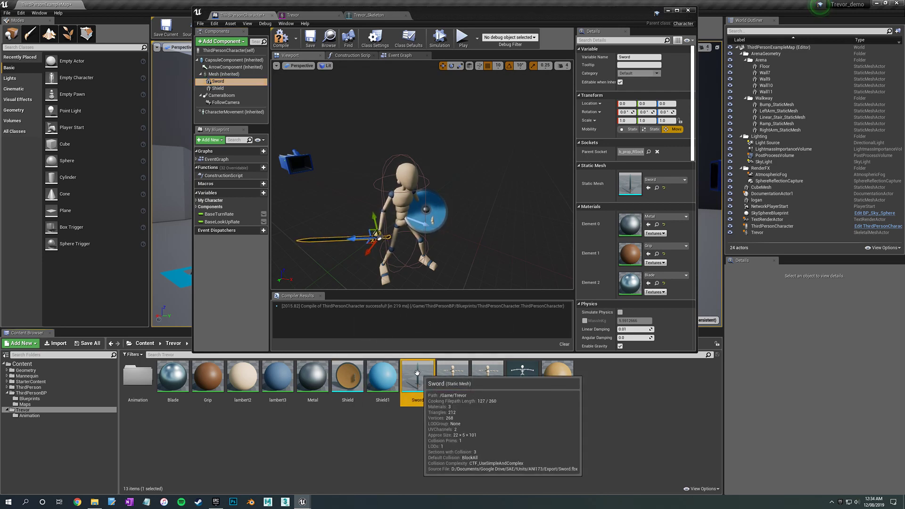
click(340, 373)
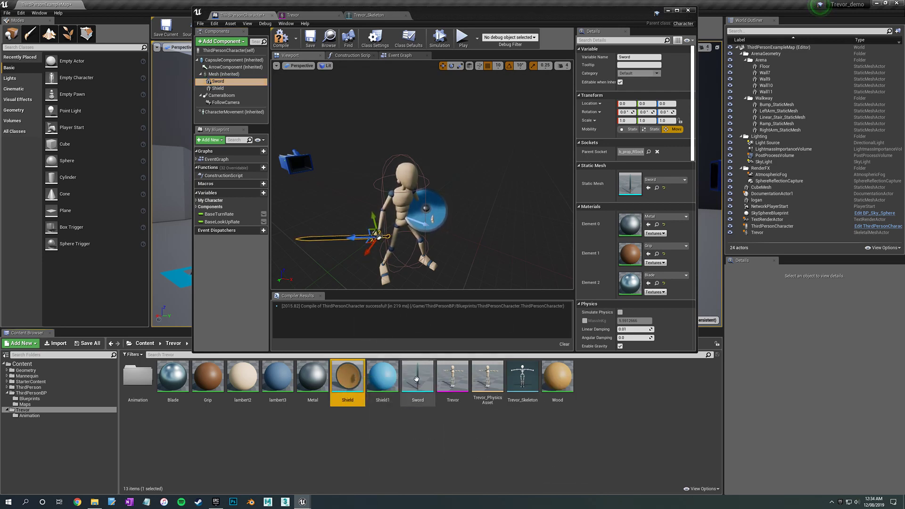
click(426, 381)
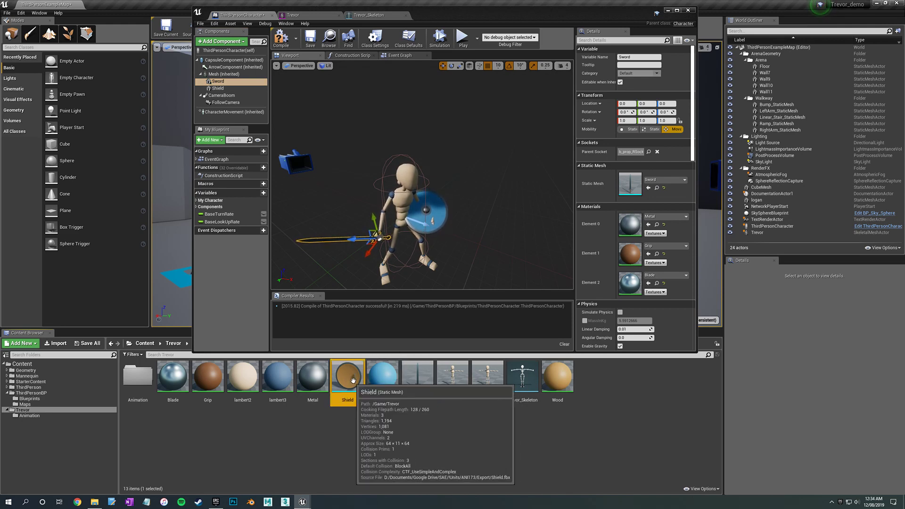
double_click(420, 378)
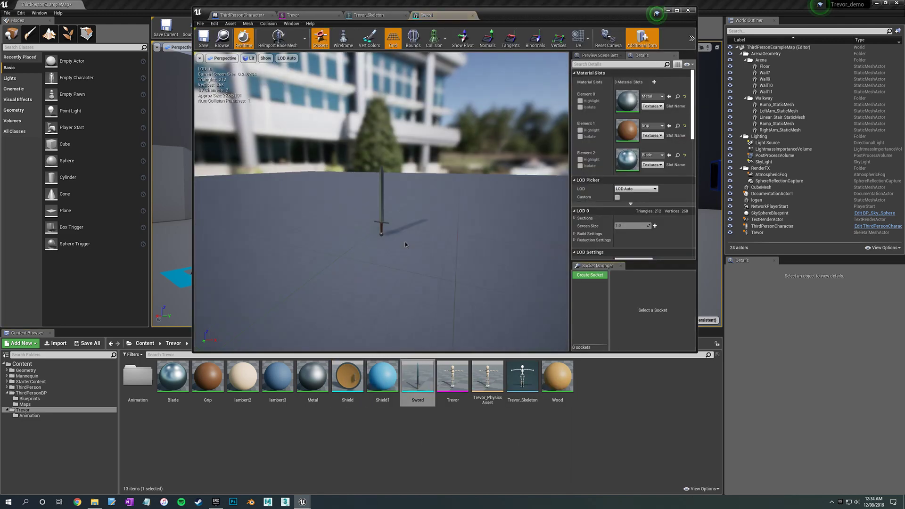
click(688, 11)
click(464, 441)
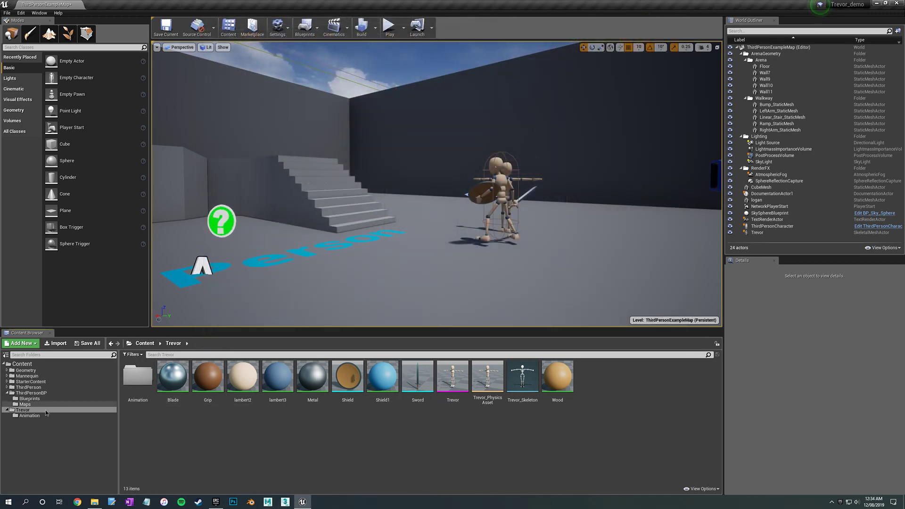
- Reopen the ThirdPersonCharacter blueprint from the ThirdPersonBP Blueprints folder and show its 3D viewport
click(31, 392)
click(29, 399)
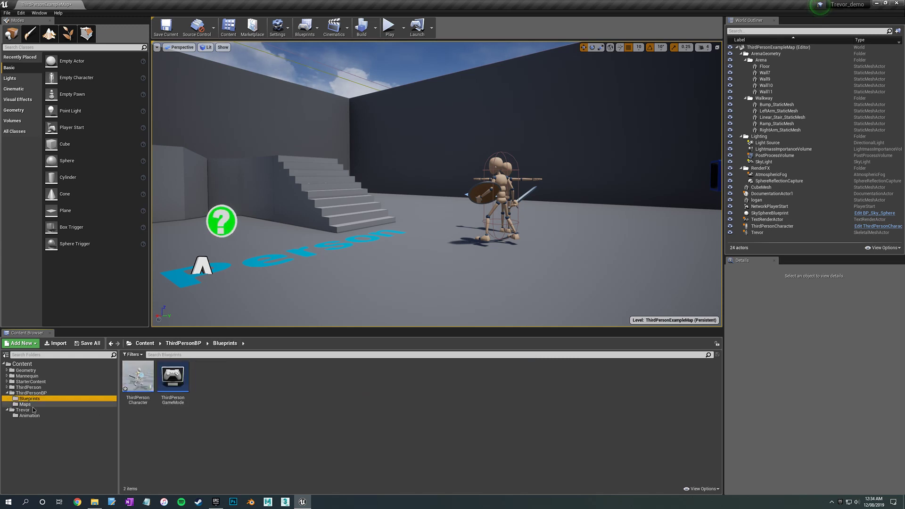
double_click(138, 377)
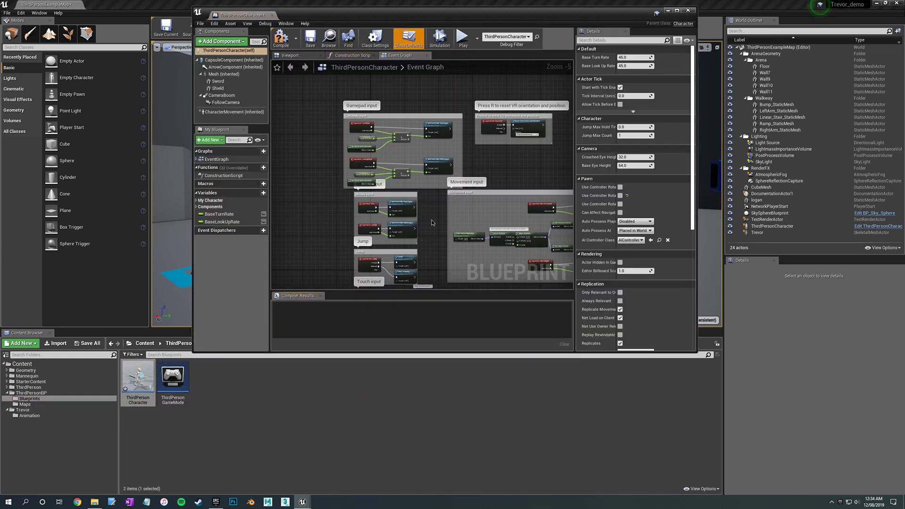
click(289, 55)
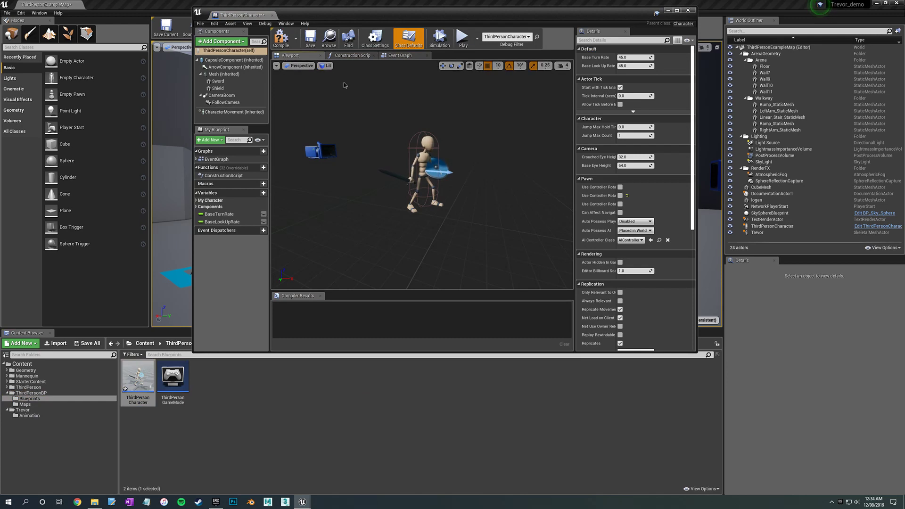
- Rotate the Sword component 90° about its X axis to point the blade downward from the right hand
right_drag(443, 177, 427, 191)
key(w)
click(452, 175)
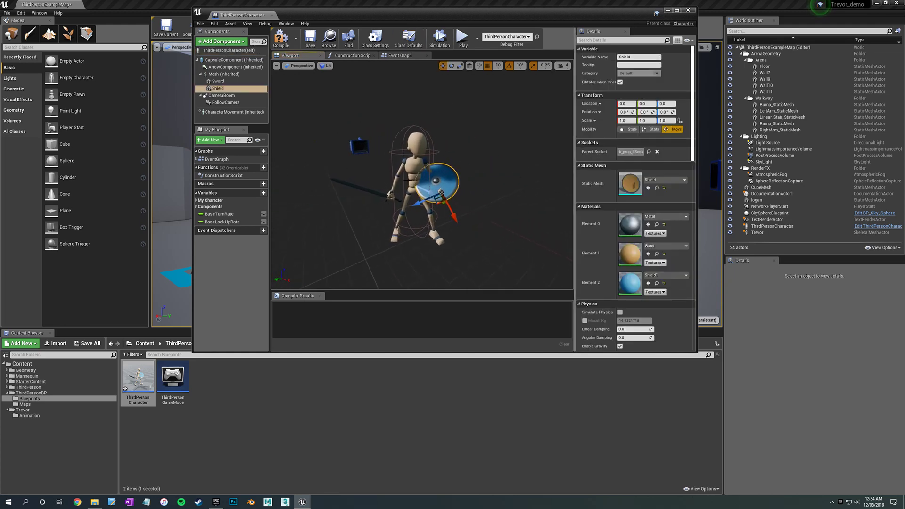
click(221, 81)
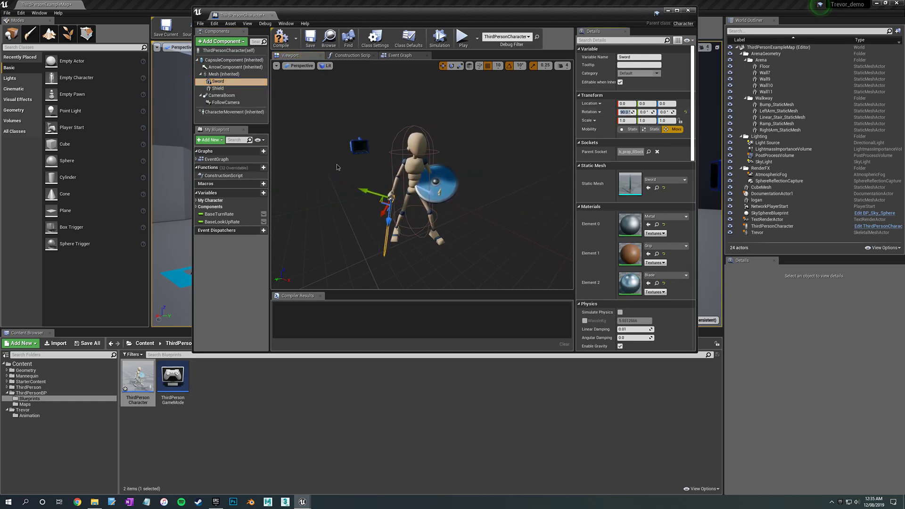
- Set the Shield component's X rotation to -90°
click(218, 88)
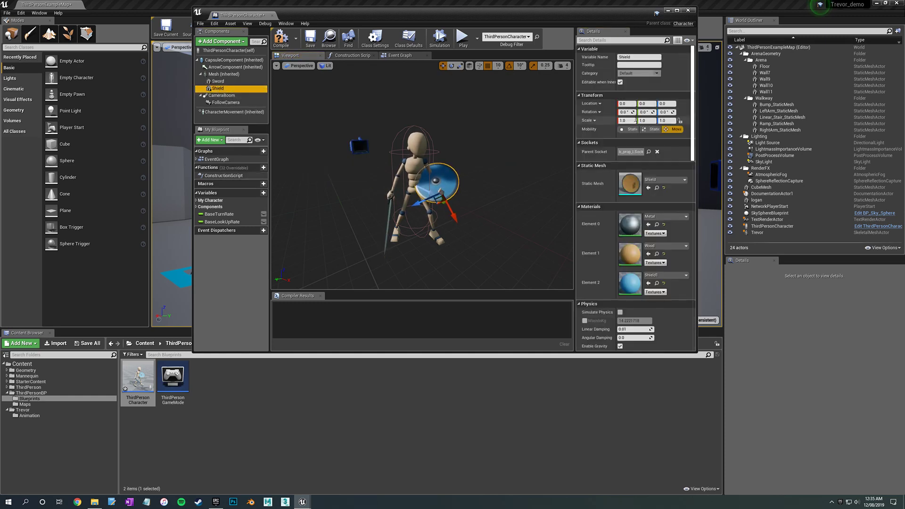
click(623, 112)
text(-)
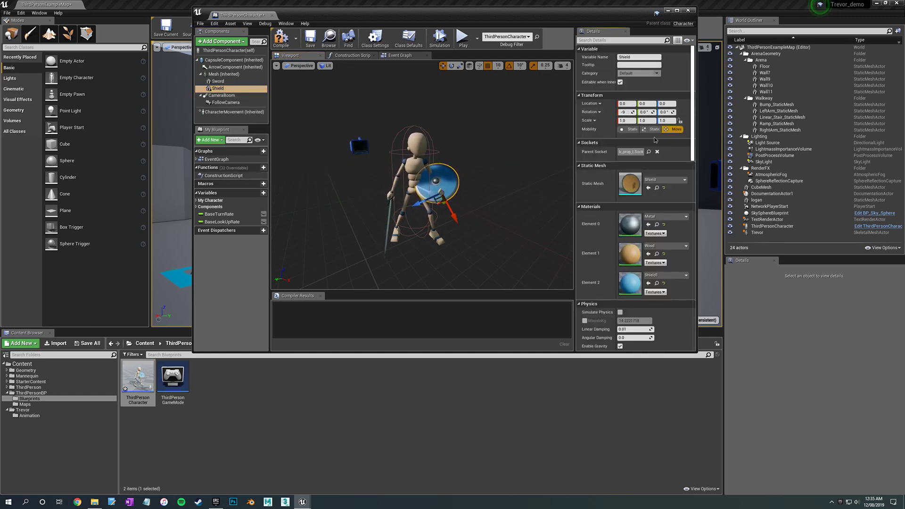
text(90)
key(Return)
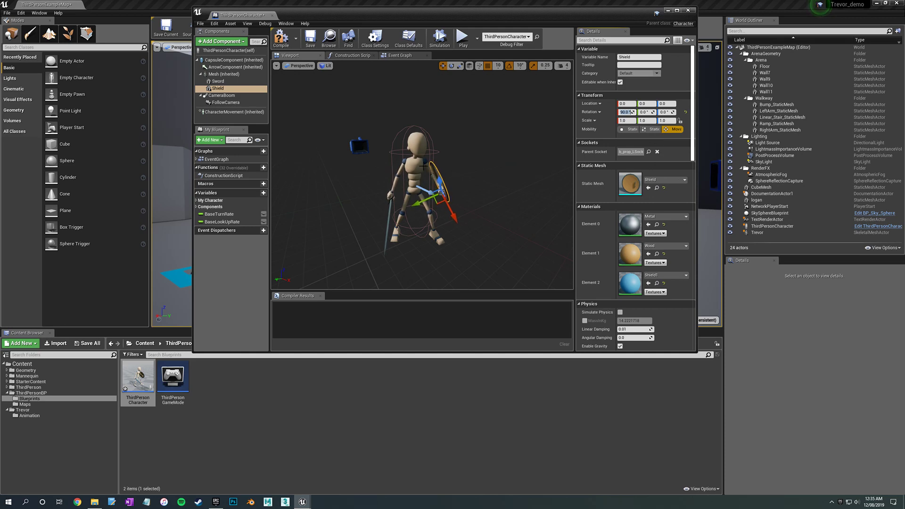
- Check the sword and shield placement around the character and compile the blueprint
drag(423, 166, 416, 191)
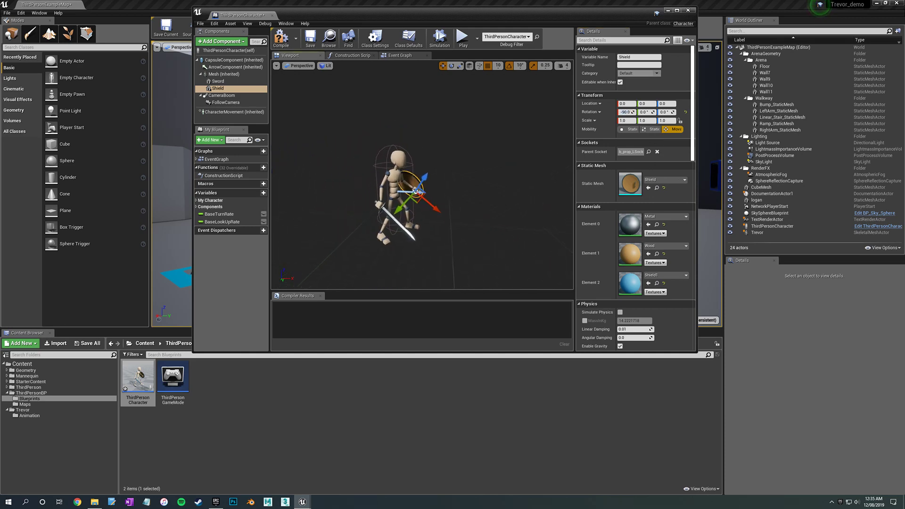
right_drag(416, 191, 356, 188)
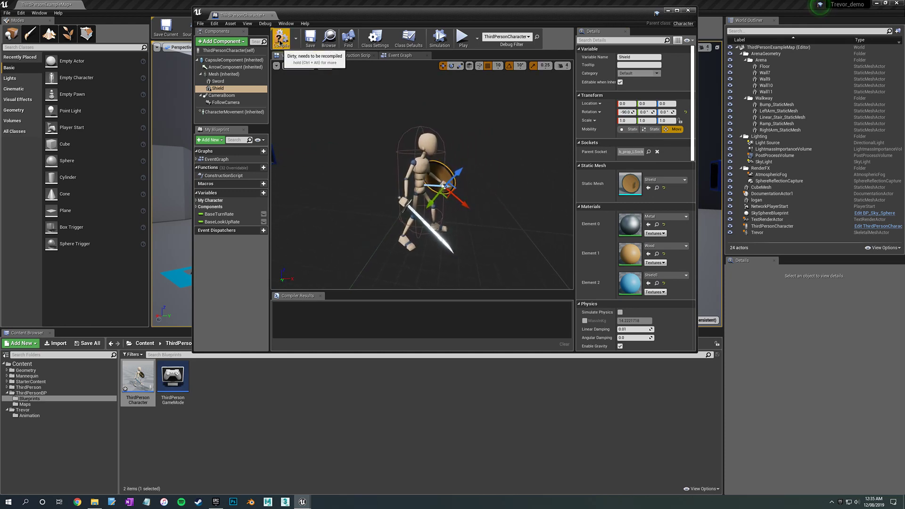
click(279, 41)
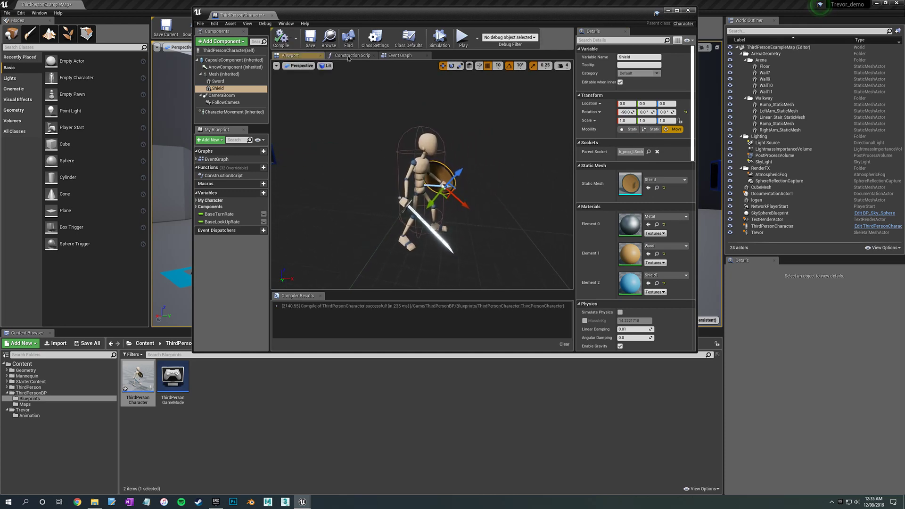
- Play the level and run the character in different directions to check the sword and shield in motion, and end the play session
click(666, 12)
click(389, 28)
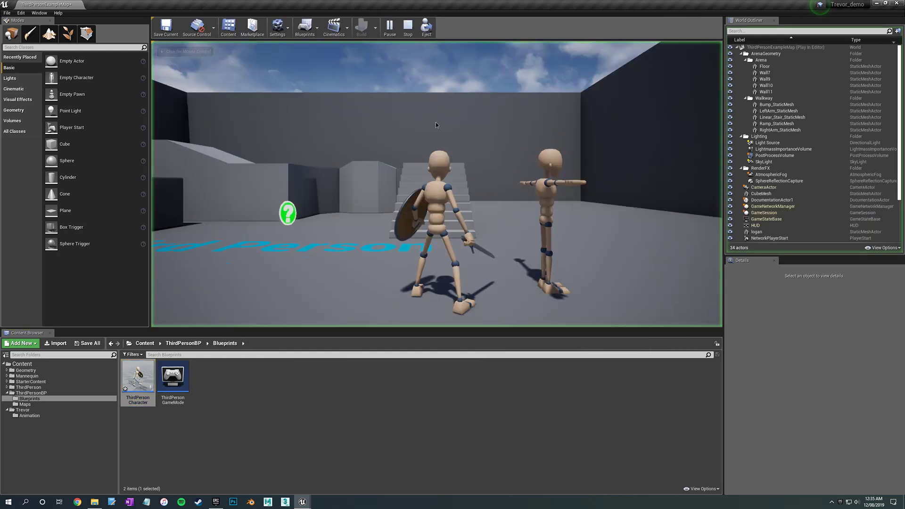
key(w)
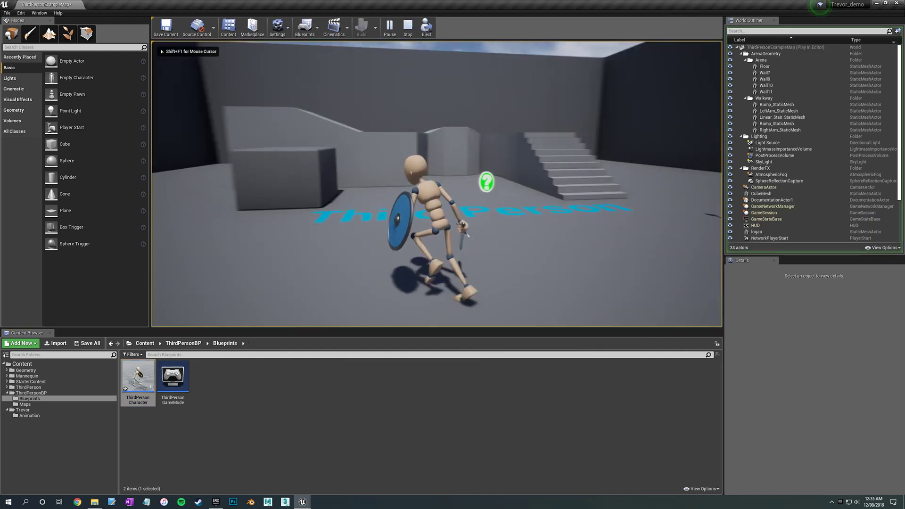
key(a)
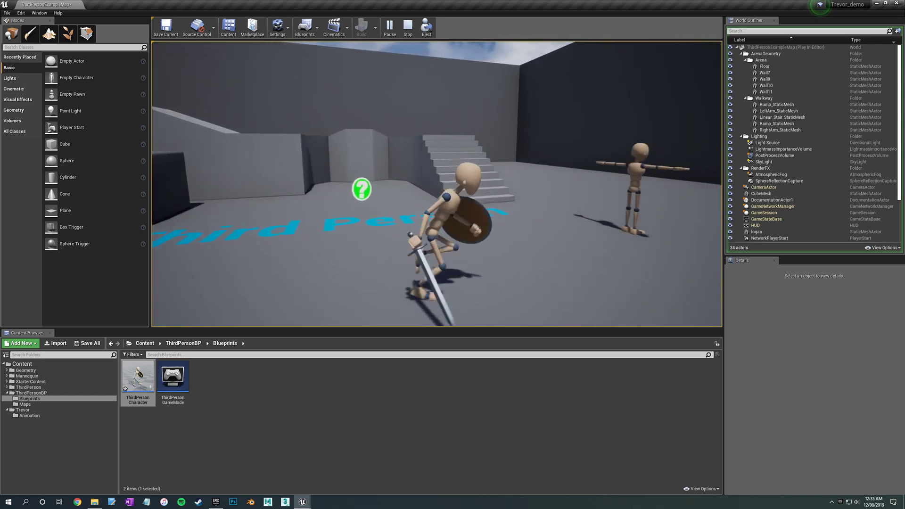
key(w)
key(a)
key(s)
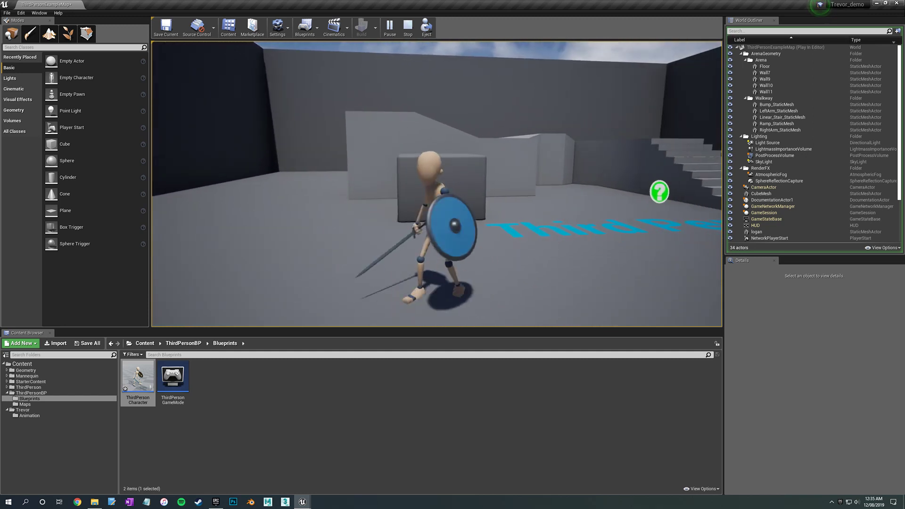
key(d)
key(a)
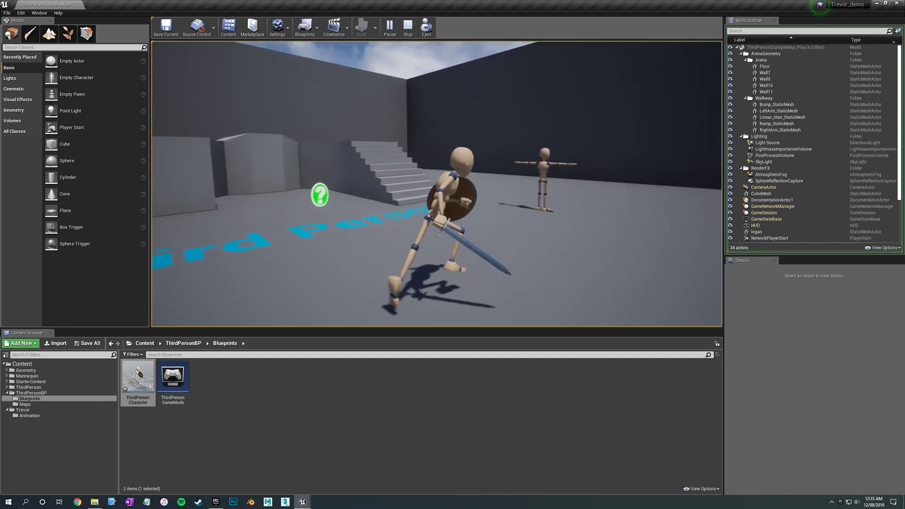
key(w)
key(a)
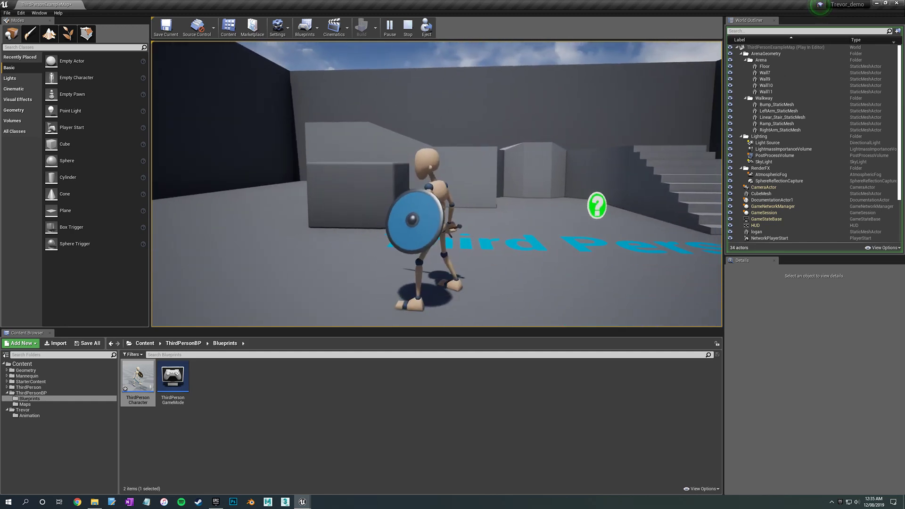
key(d)
key(d)
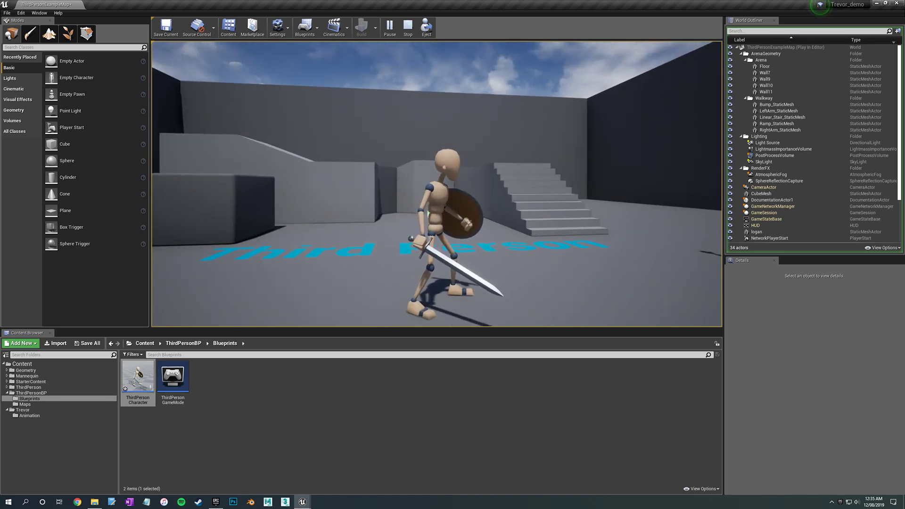
key(Escape)
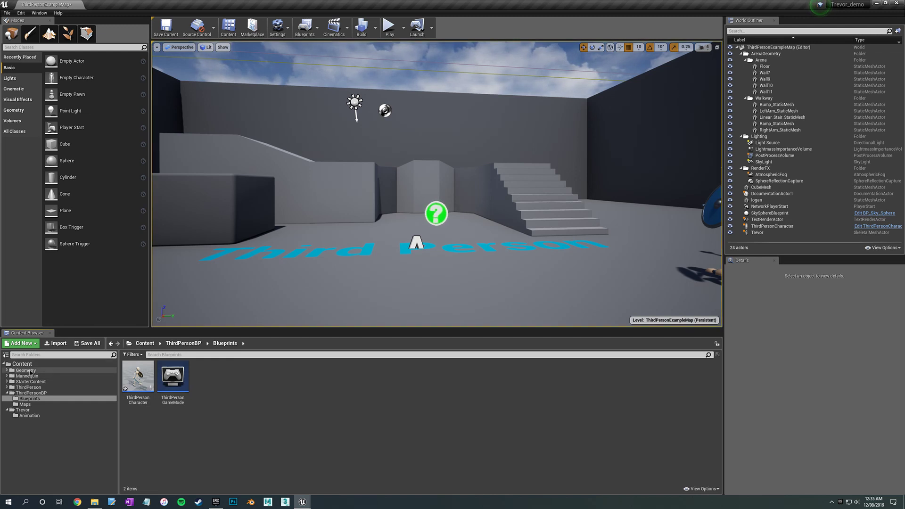
- Filter the root Content folder to list only Material assets and browse them for a floor material
click(25, 370)
click(22, 364)
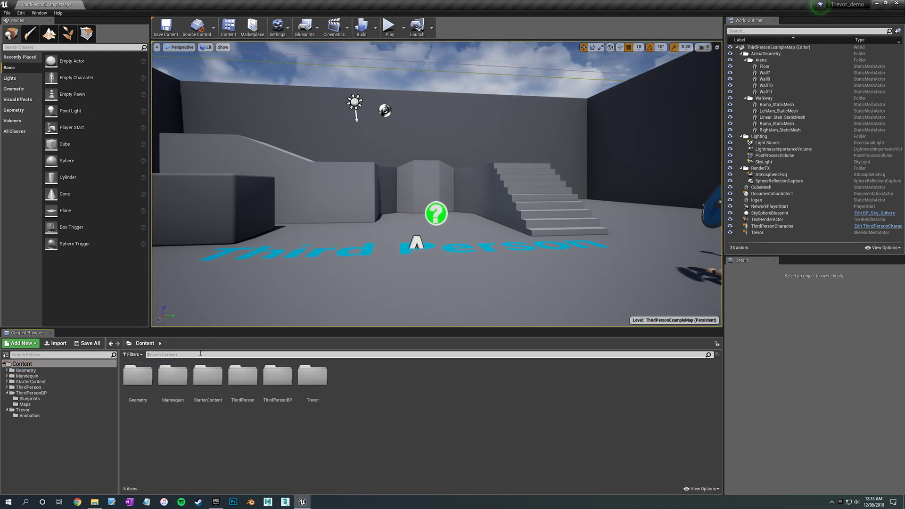
click(133, 354)
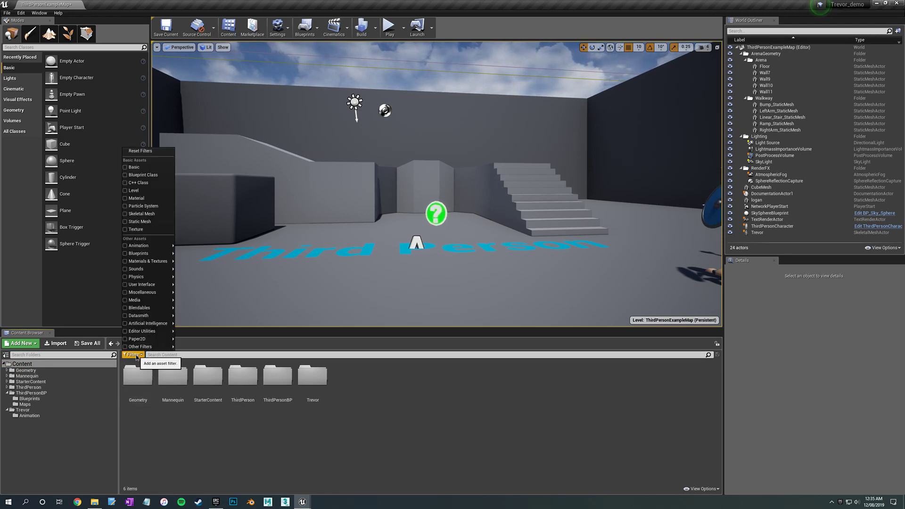
click(132, 199)
scroll(329, 391, down, 2)
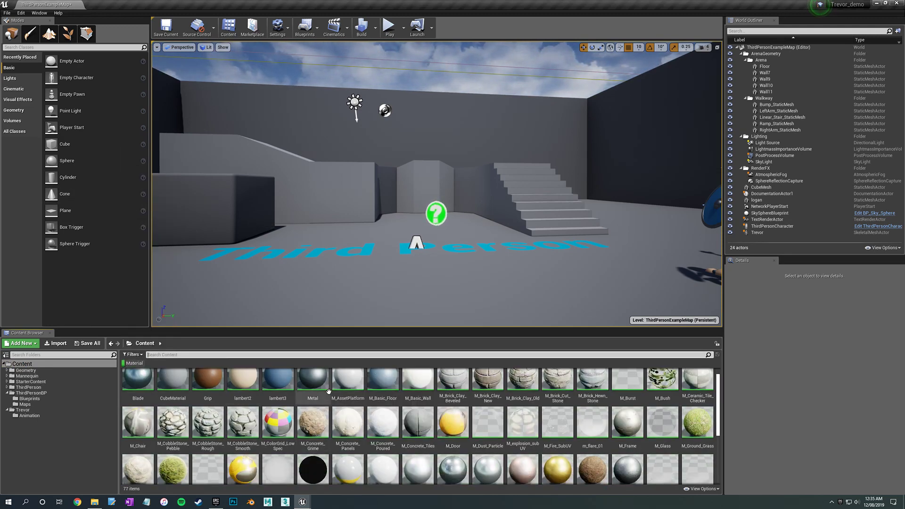
scroll(329, 391, down, 2)
scroll(329, 391, up, 3)
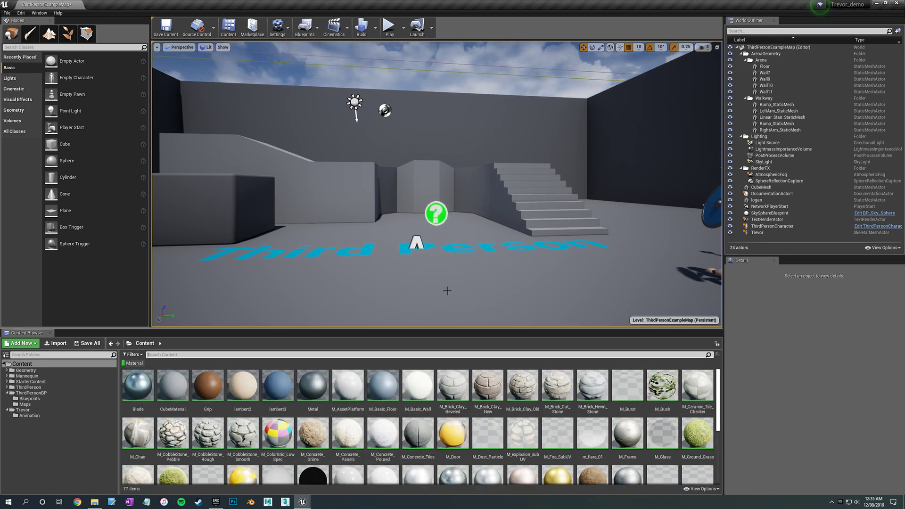
- Apply the M_Concrete_Grime material to the arena floor
click(315, 431)
drag(323, 429, 440, 289)
right_drag(440, 290, 236, 265)
- Apply the M_Ground_Gravel material to the arena floor
scroll(312, 380, down, 3)
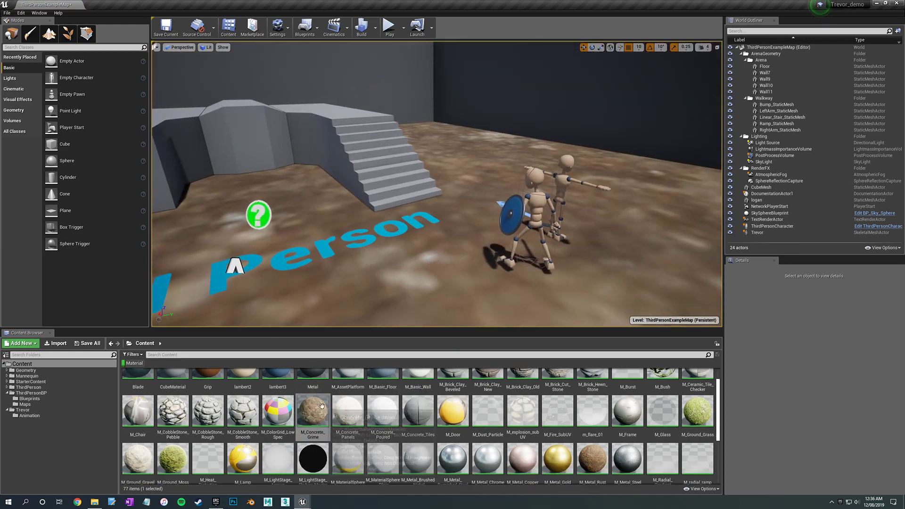
scroll(395, 434, up, 1)
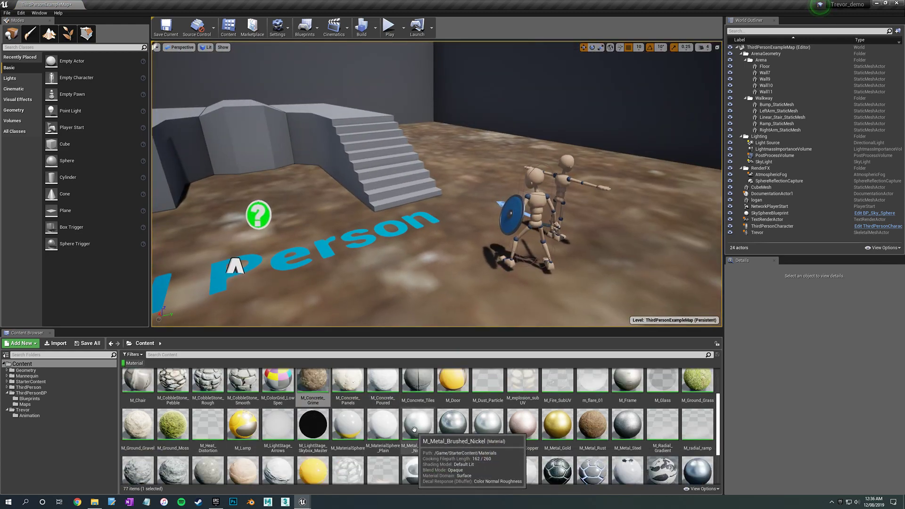
drag(138, 425, 367, 276)
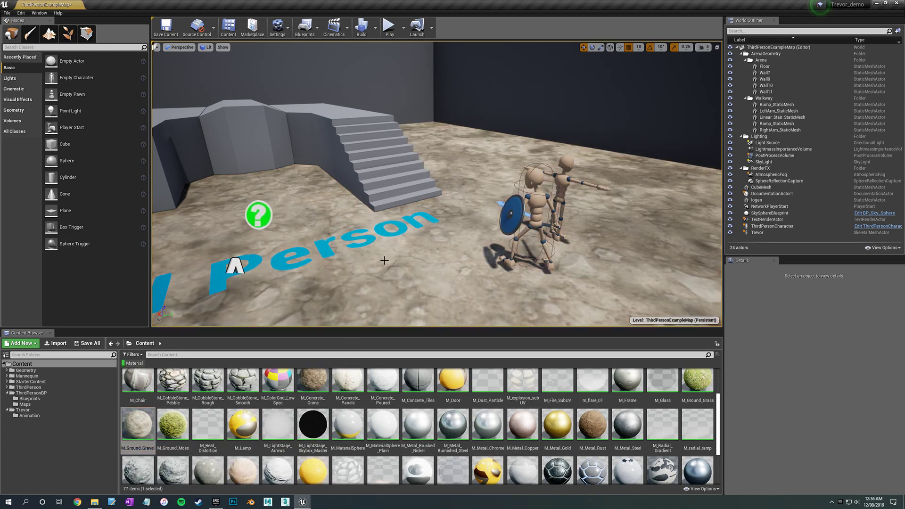
scroll(367, 276, down, 8)
right_drag(318, 164, 319, 162)
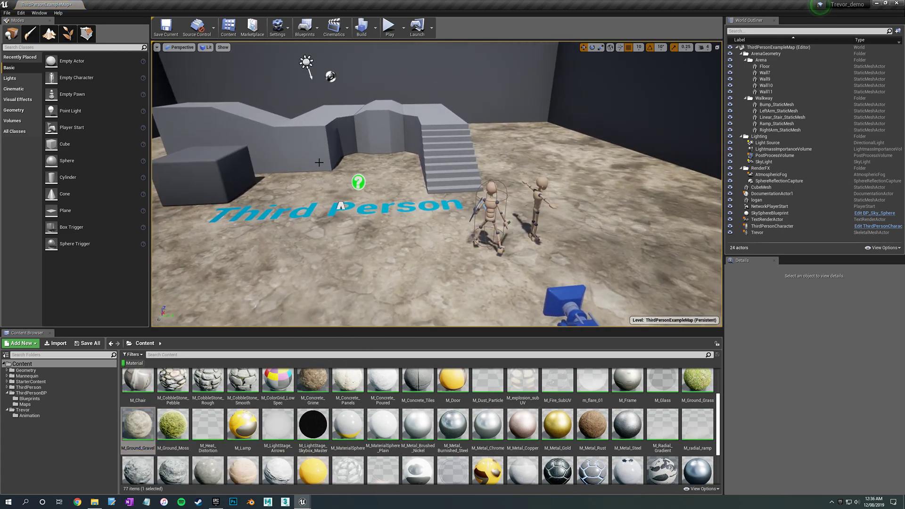
scroll(315, 397, up, 1)
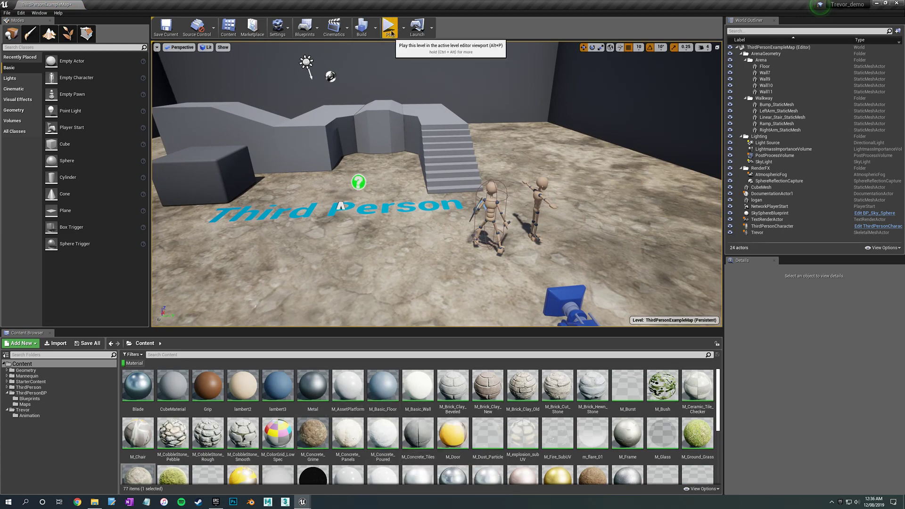
- Test-play the level briefly to see the character moving on the gravel floor, and stop the session
click(390, 28)
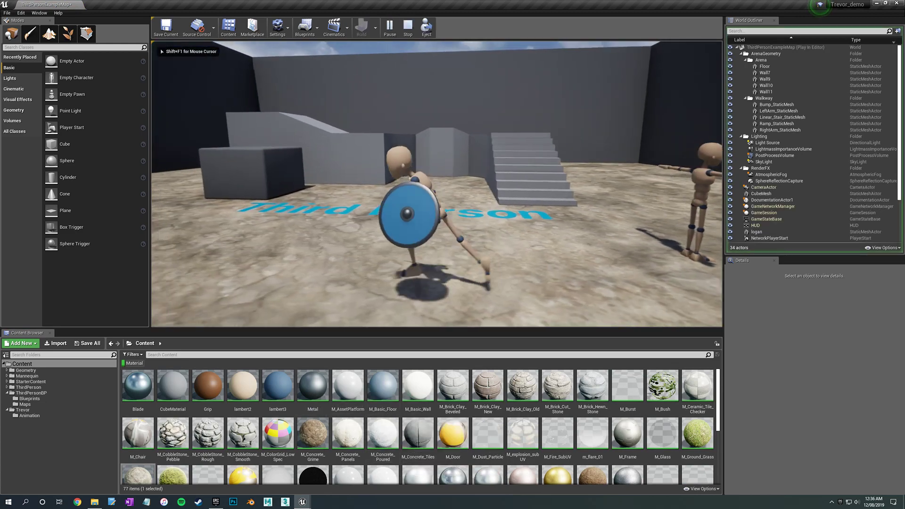
key(a)
key(d)
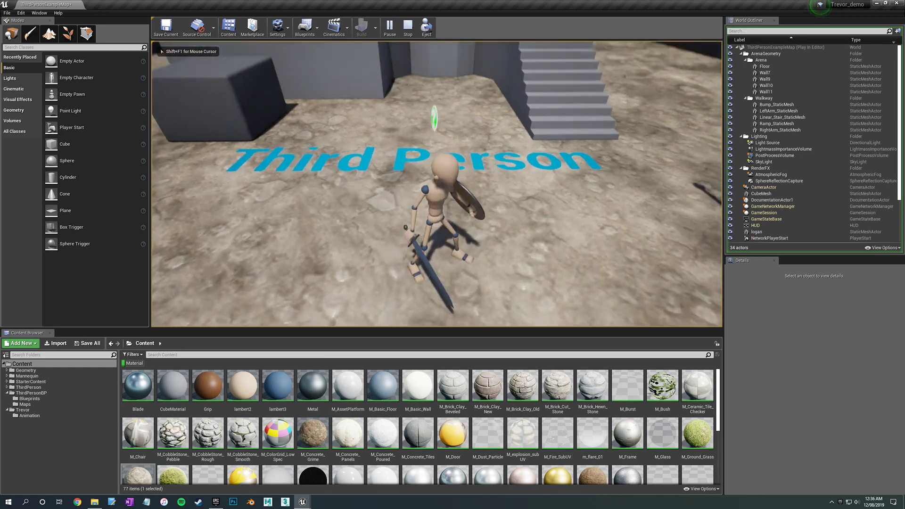
key(Escape)
- Enlarge the level viewport by reducing the height of the Content Browser beneath it
click(403, 323)
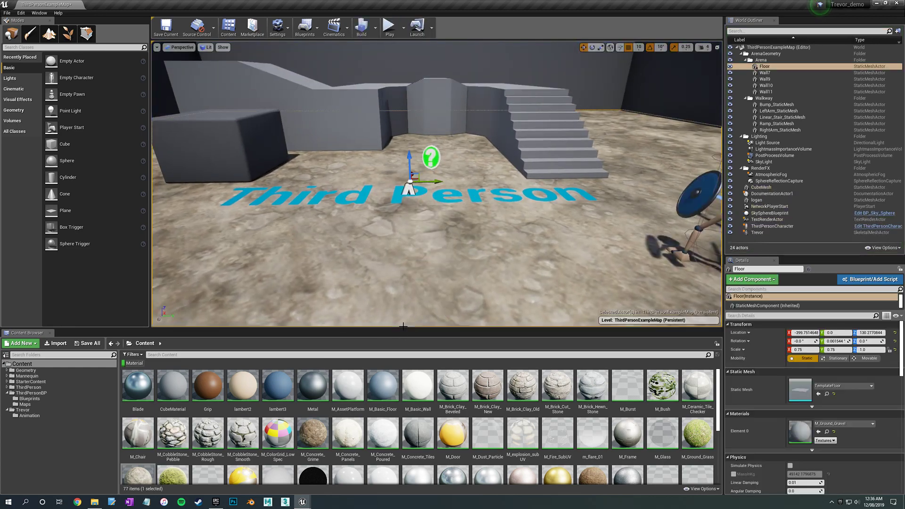
drag(404, 325, 400, 367)
mouse_move(407, 204)
right_down()
mouse_move(477, 203)
mouse_move(407, 204)
right_up()
key(s)
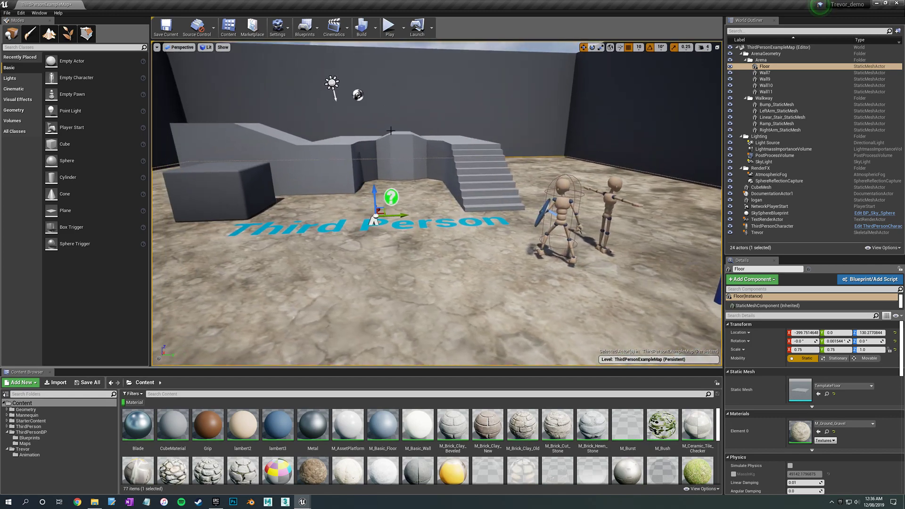
- Play the level in the enlarged viewport and run the character around the arena
click(389, 26)
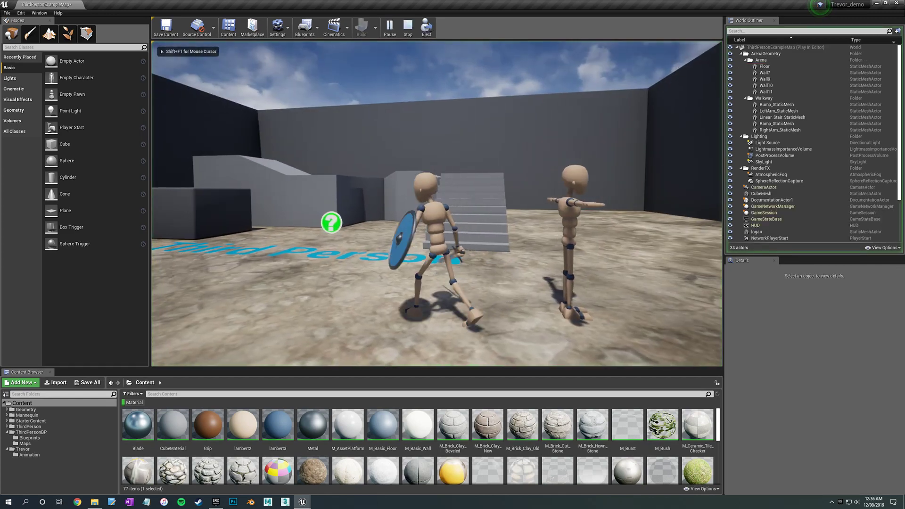
key(s)
key(w)
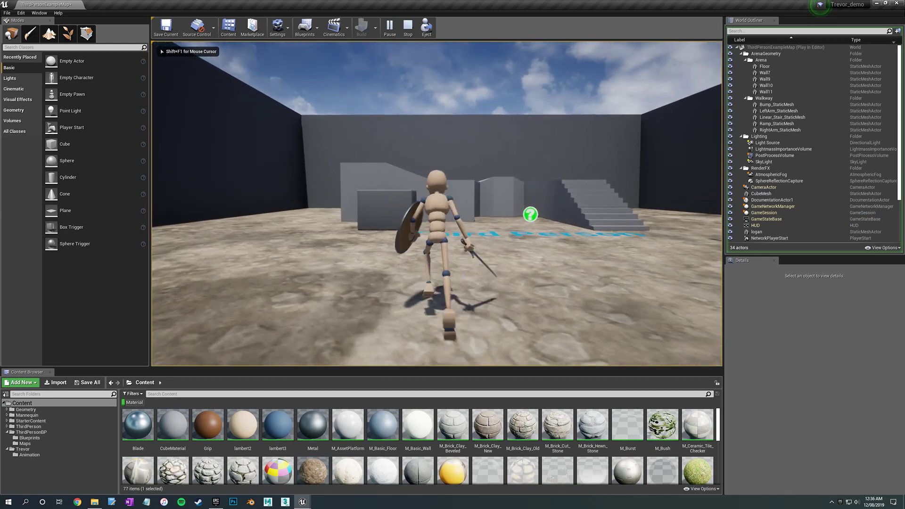
key(d)
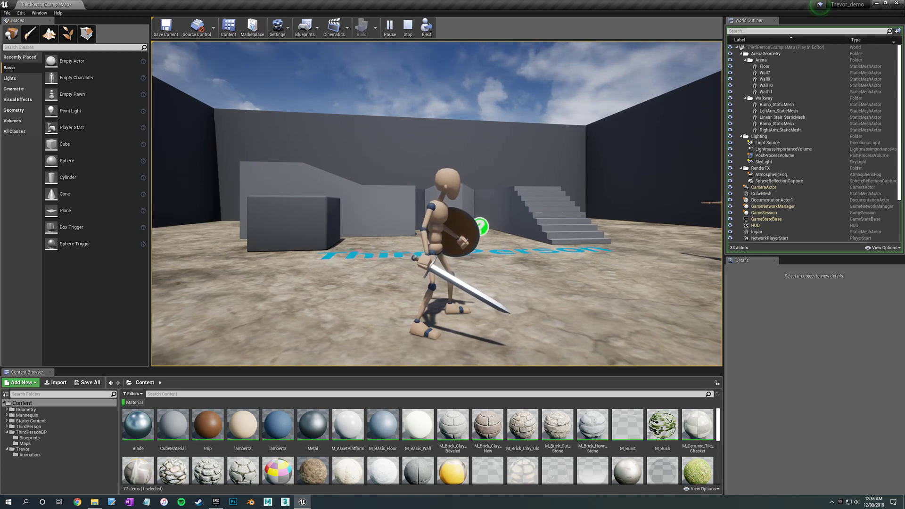
- Slow the running game down with the console command slomo 0.2 and return control to the character
key(grave)
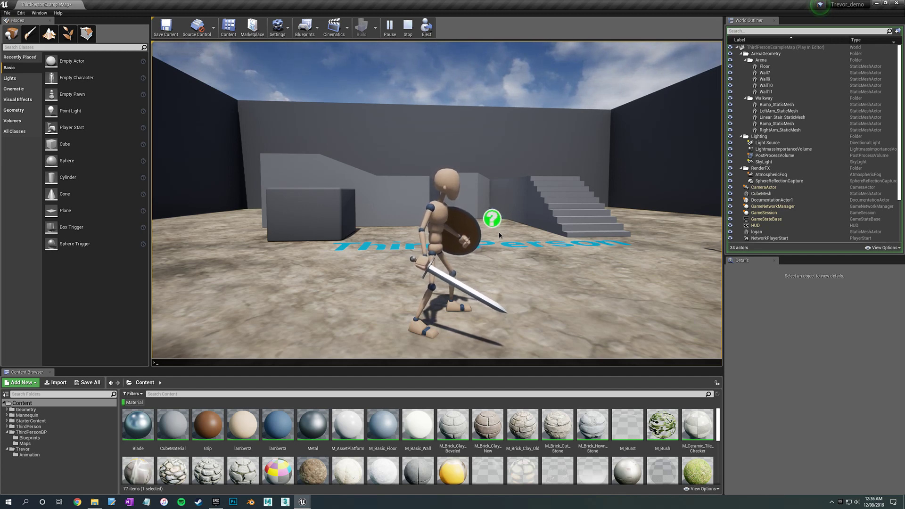
text(slomo 0.2)
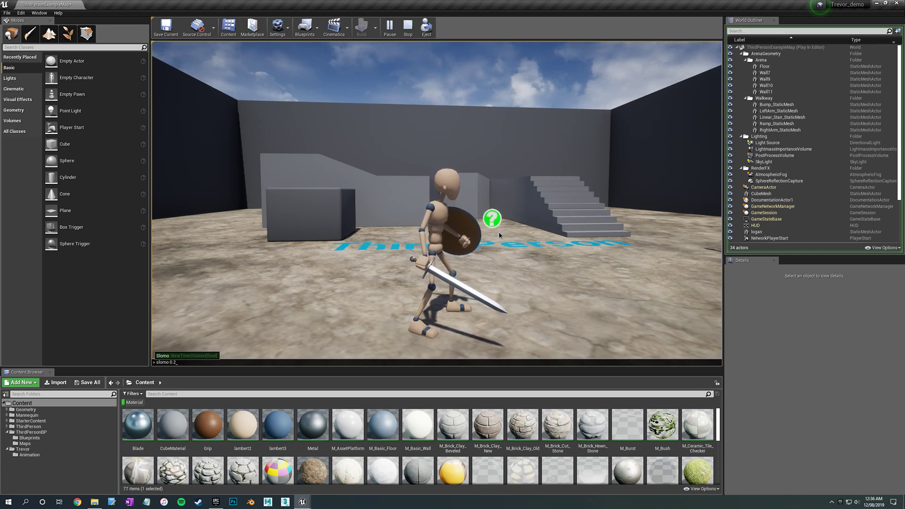
key(Return)
click(499, 236)
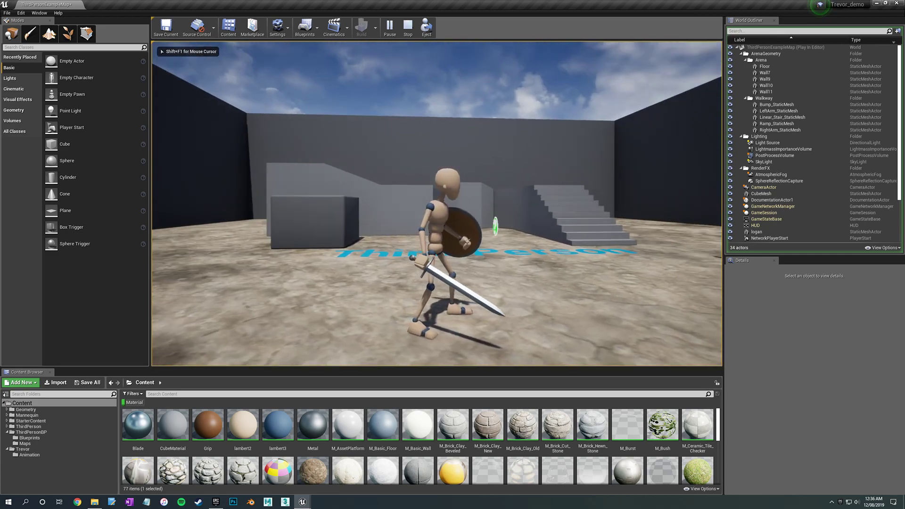
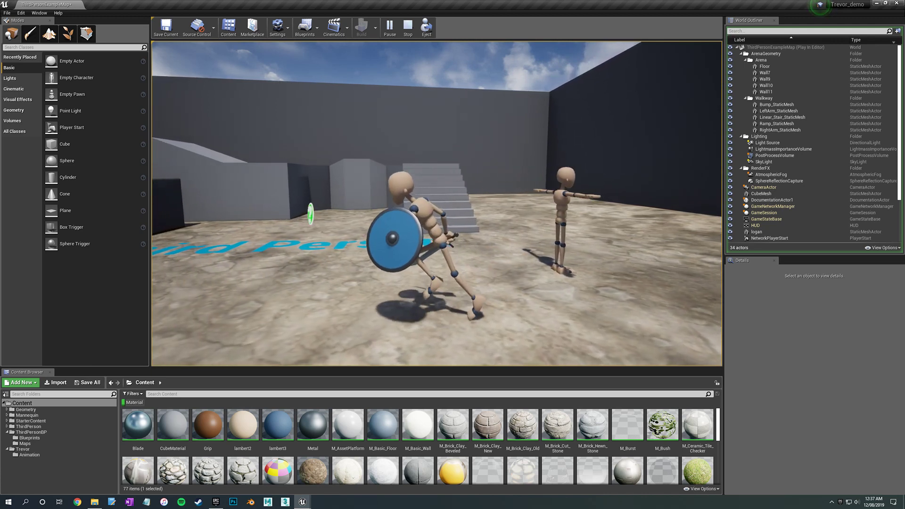
- Run the character back and forth in slow motion to examine the sword and shield attachment, and end the play session
key(a)
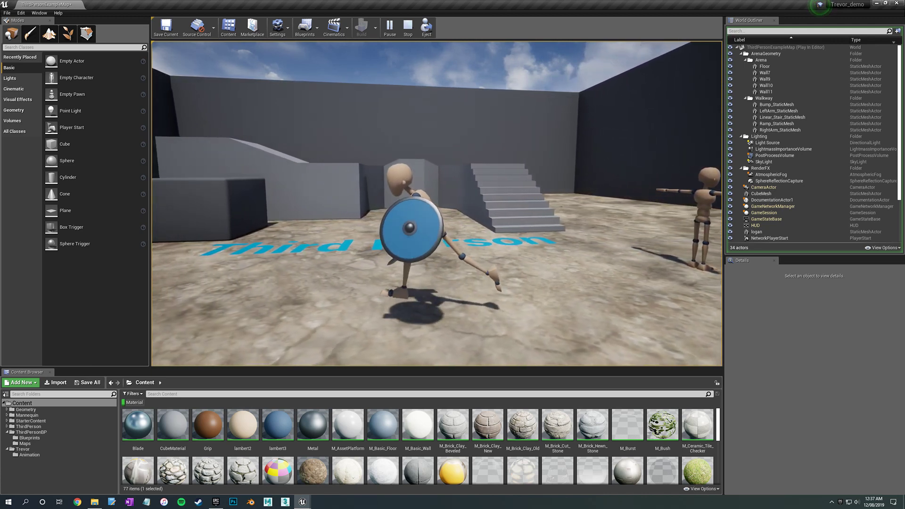
key(a)
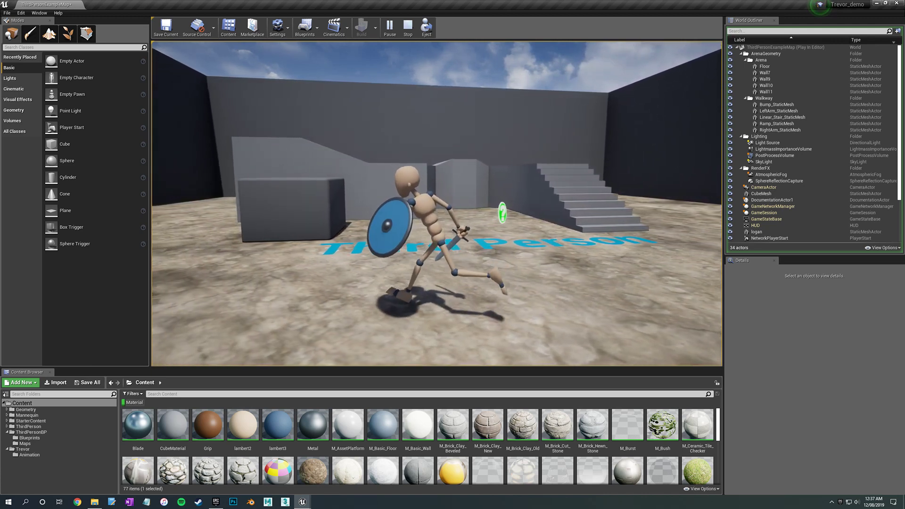
key(a)
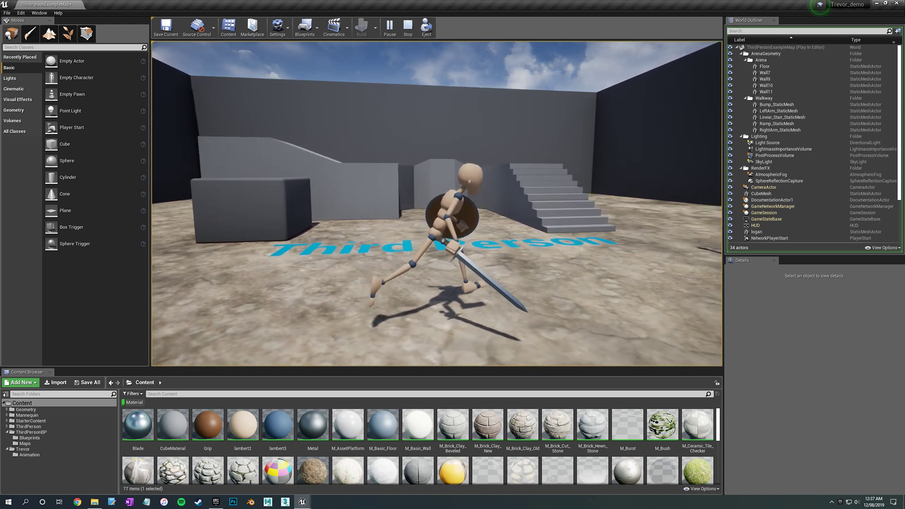
key(d)
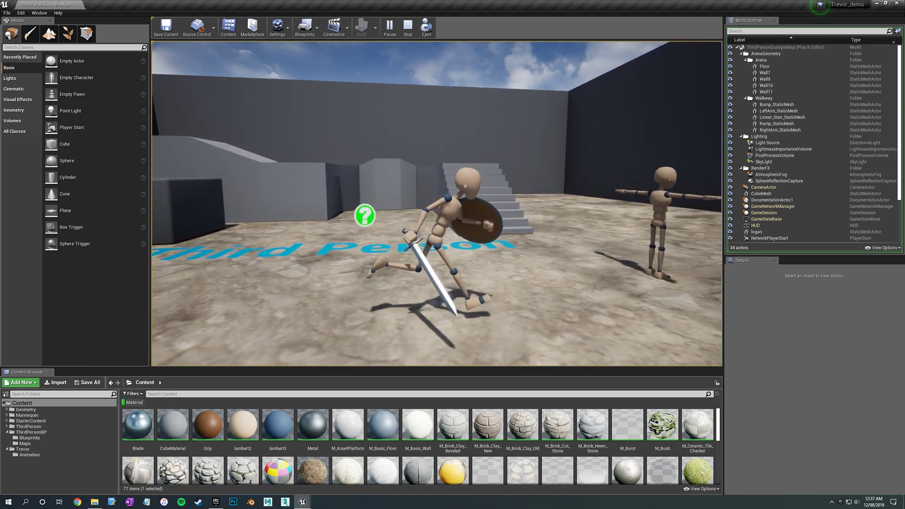
key(d)
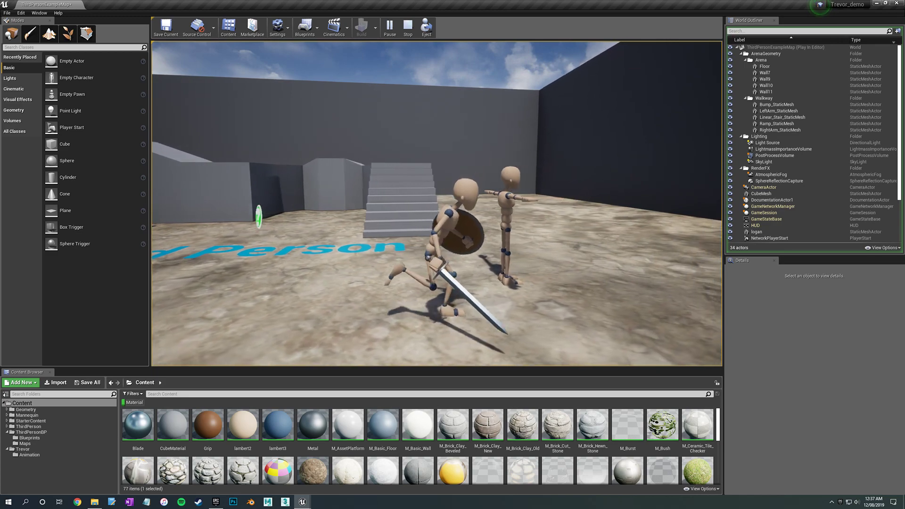
key(Escape)
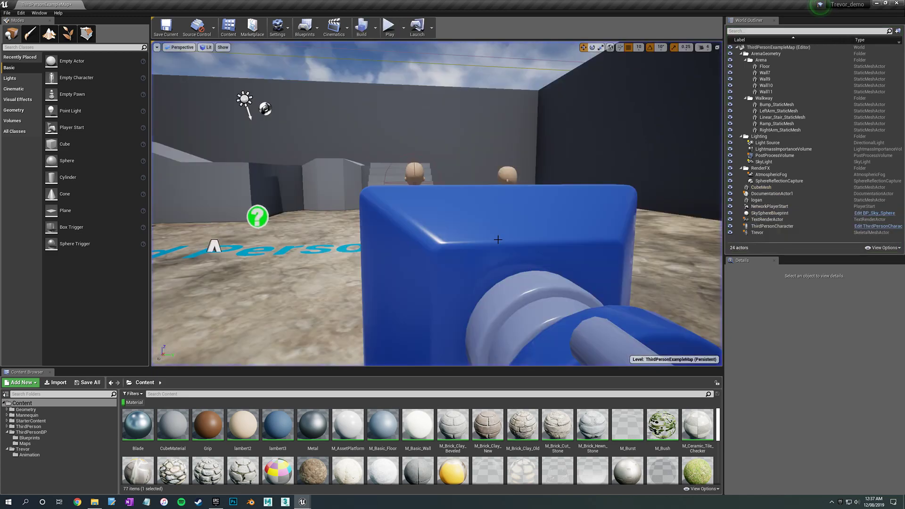
right_drag(360, 199, 364, 142)
key(a)
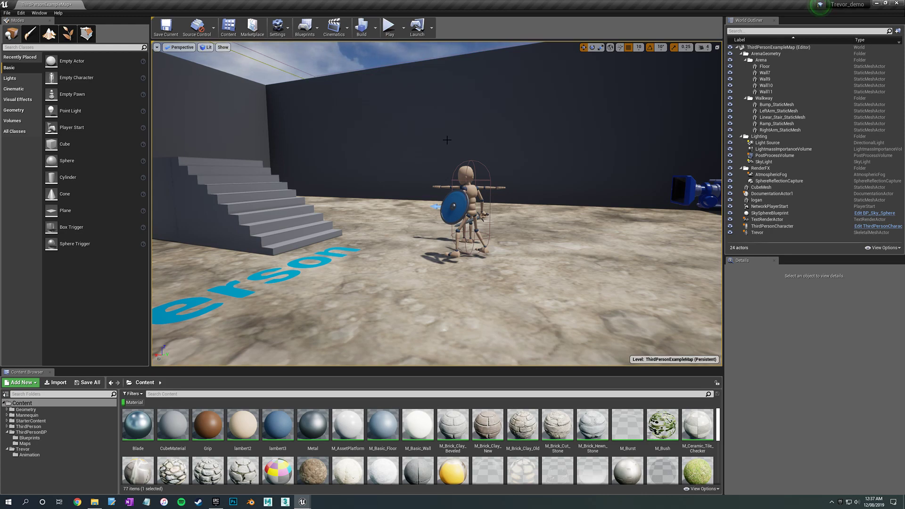
- Play the level at normal speed and run the character in different directions to examine the sword and shield from both sides
click(390, 29)
key(w)
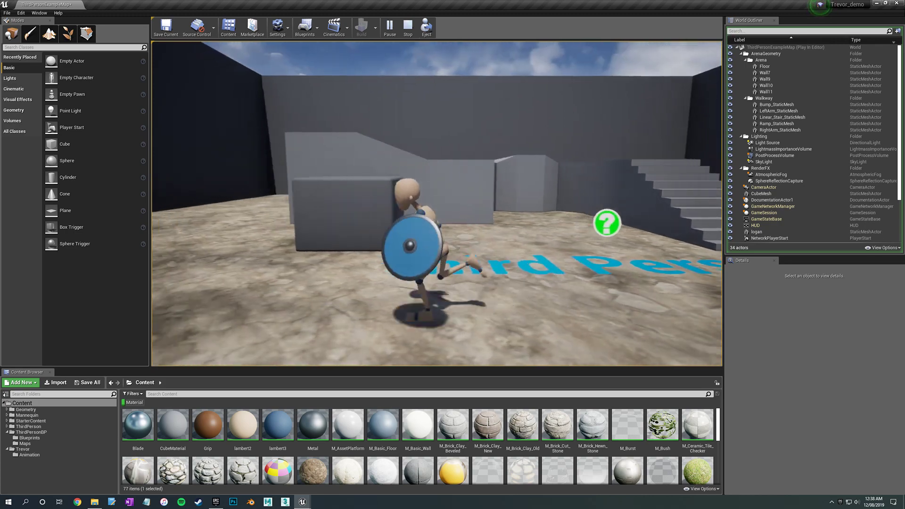
key(d)
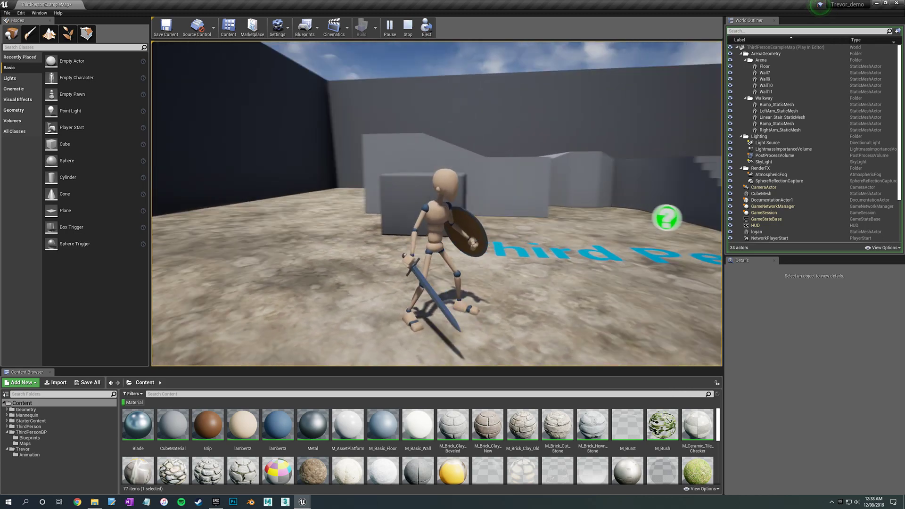
key(w)
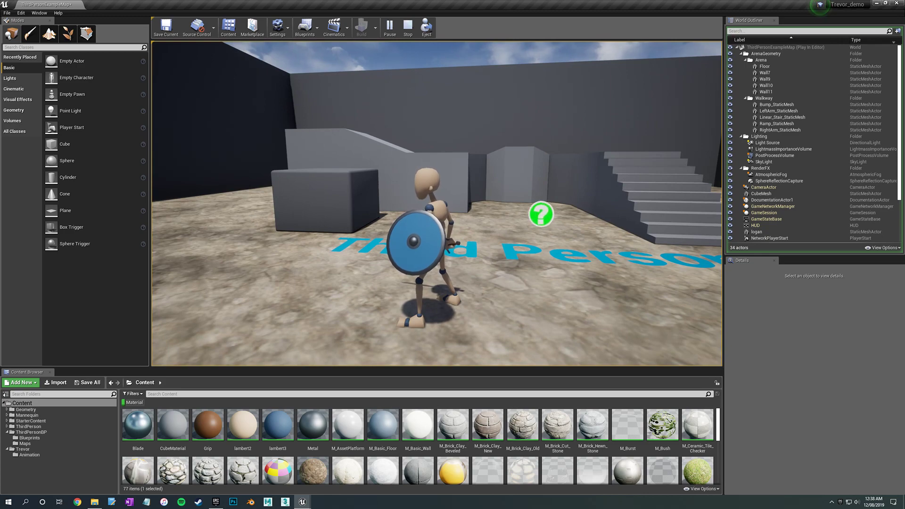
key(a)
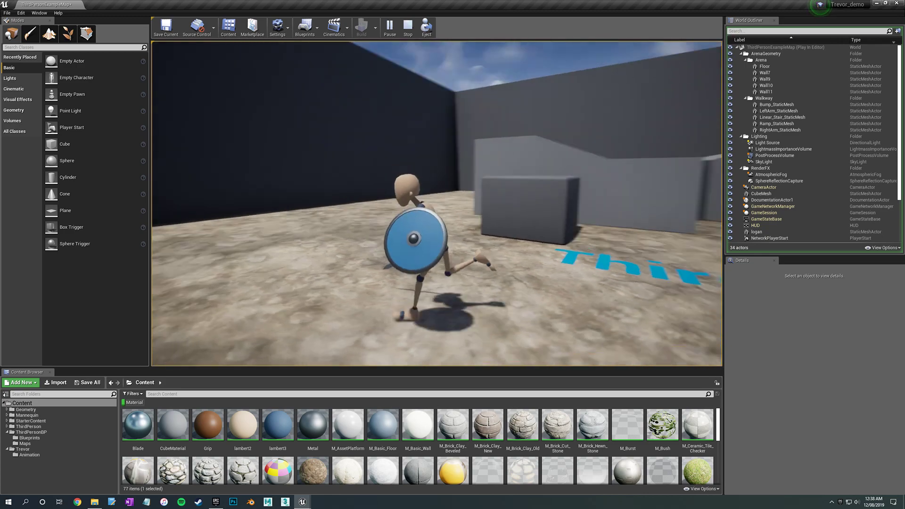
key(d)
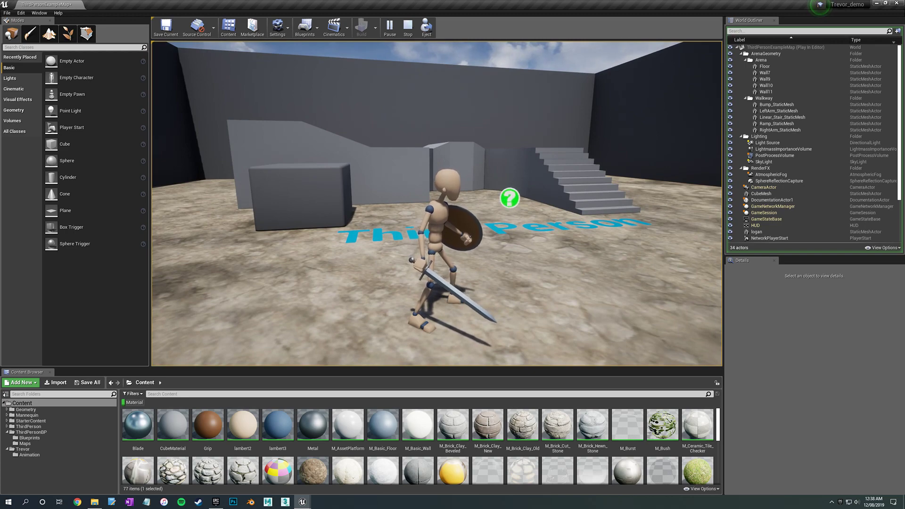
key(a)
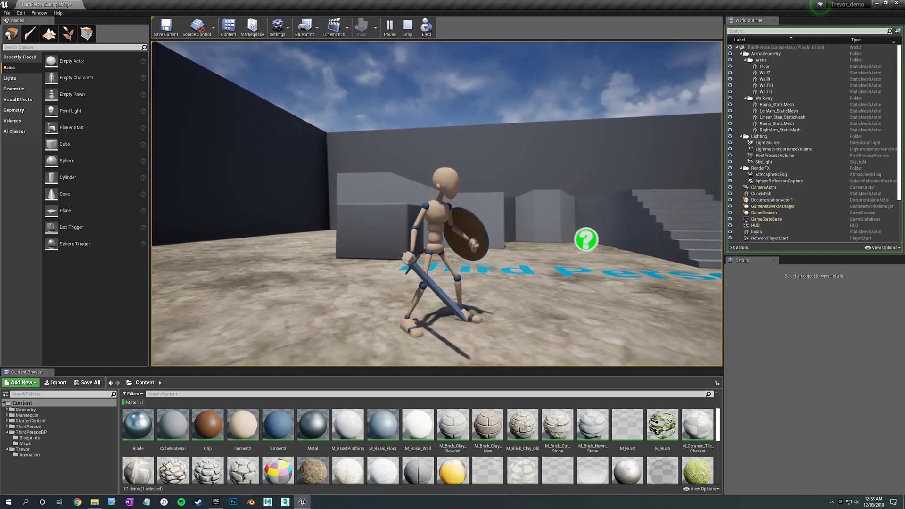
key(d)
key(w)
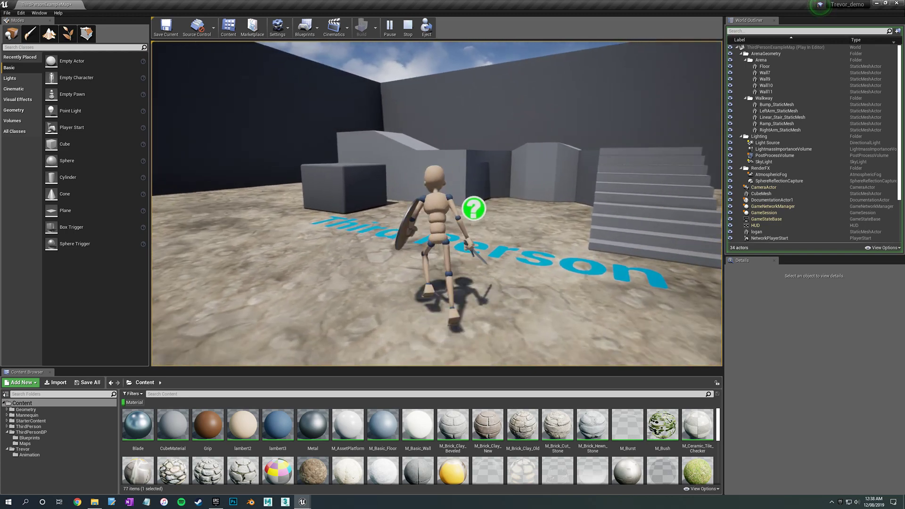
key(a)
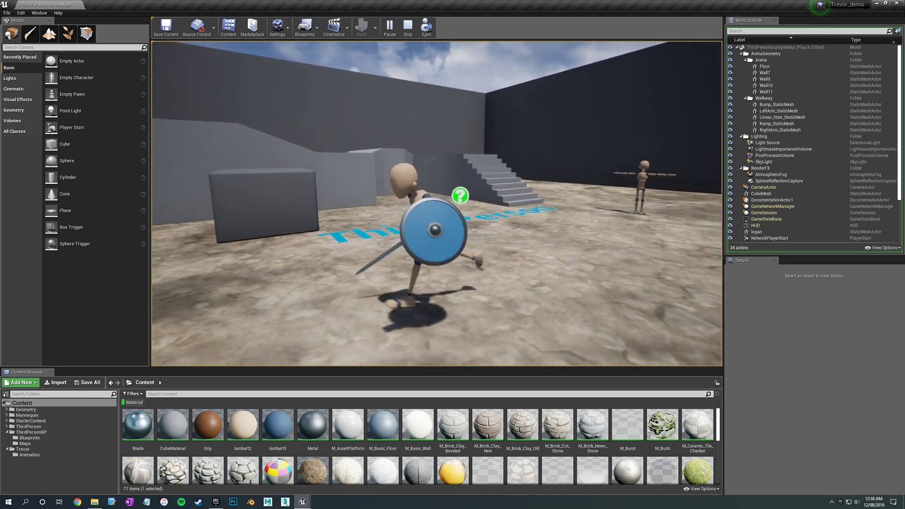
key(d)
key(s)
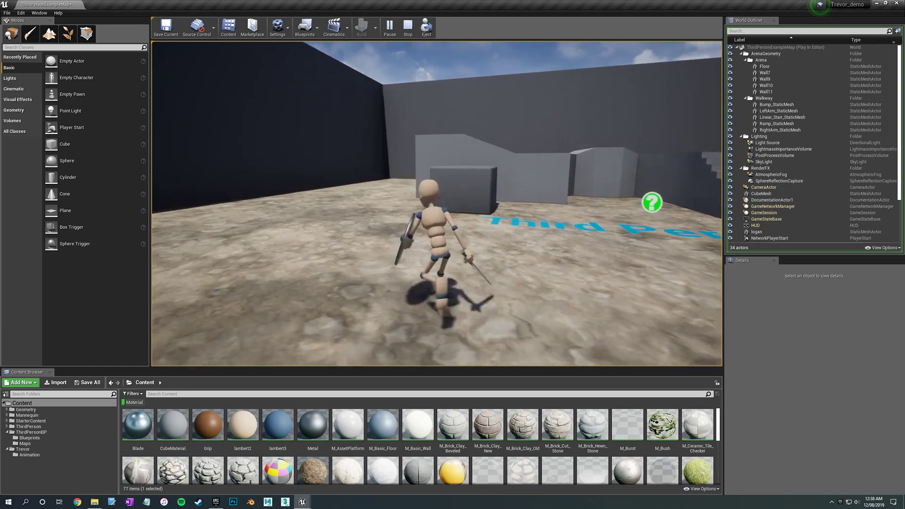
key(w)
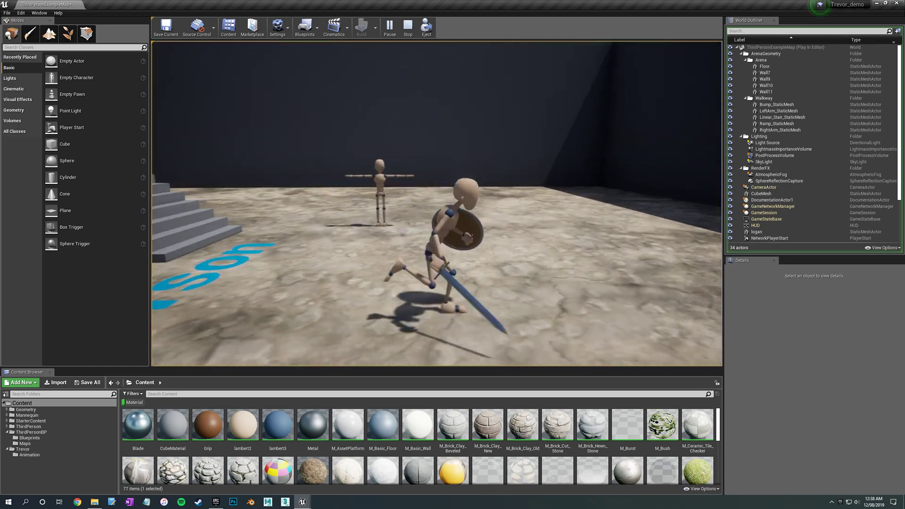
- Run the character up the staircase, off the walkway and back across the arena to the Third Person floor text
key(w)
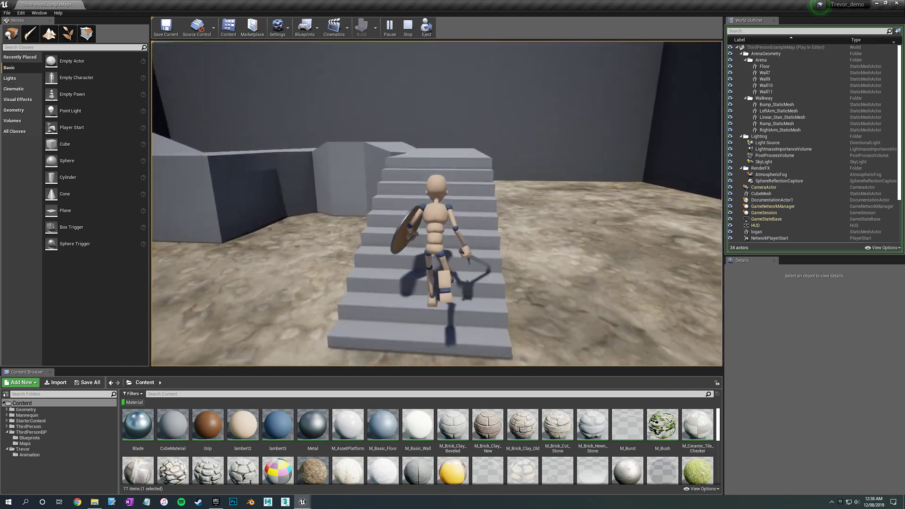
key(w)
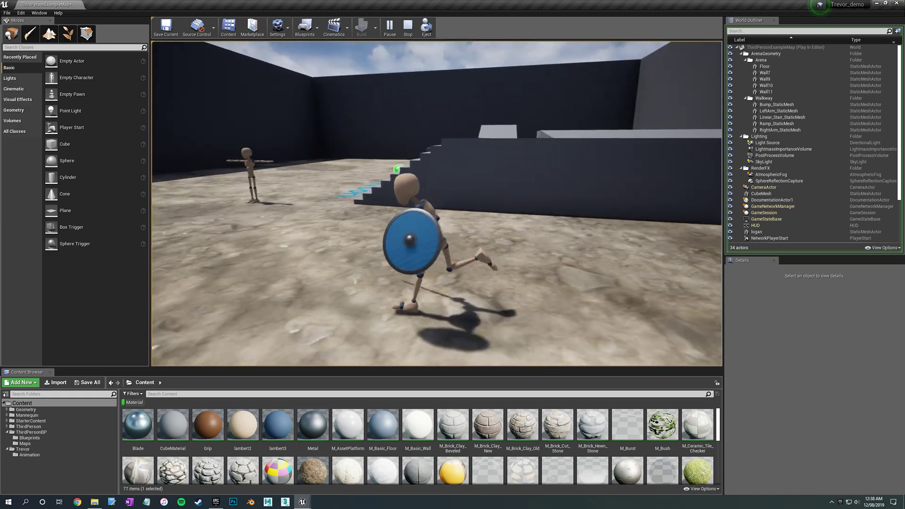
key(w)
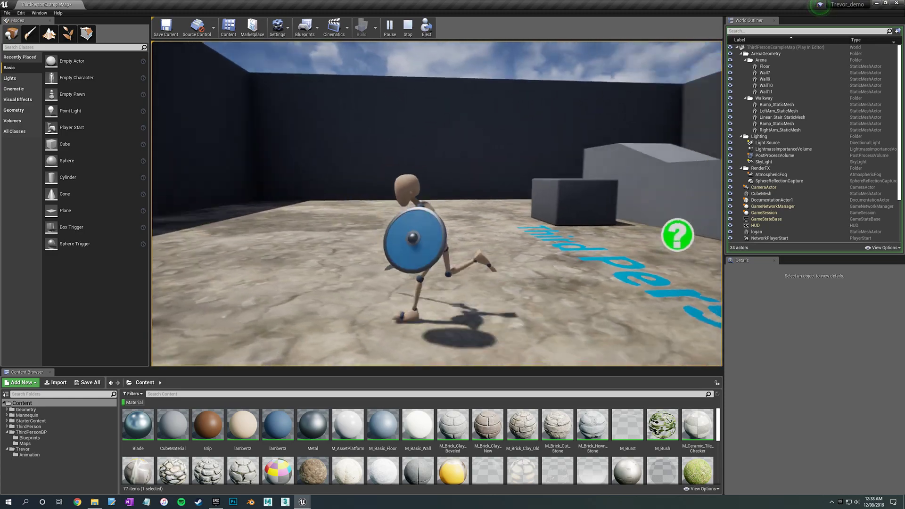
key(w)
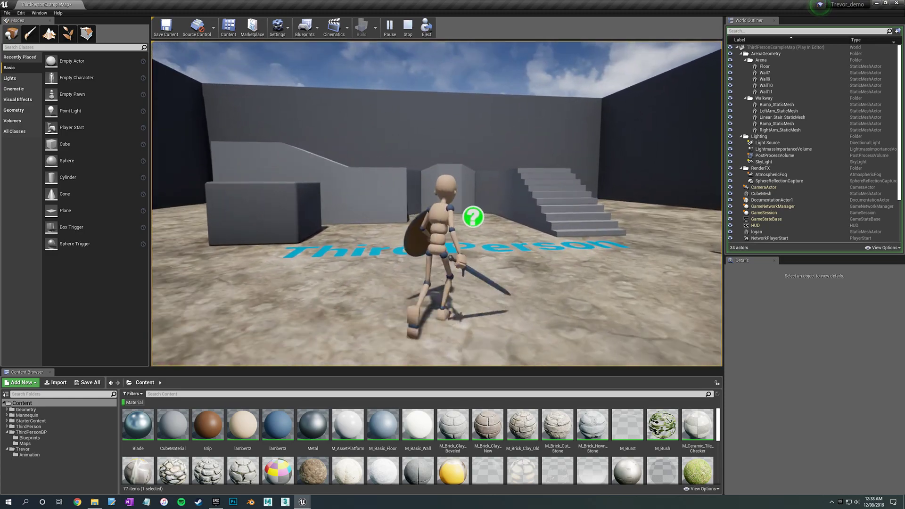
- Turn and run the character back and forth near the Third Person floor text to check how the sword and shield follow the hands
key(s)
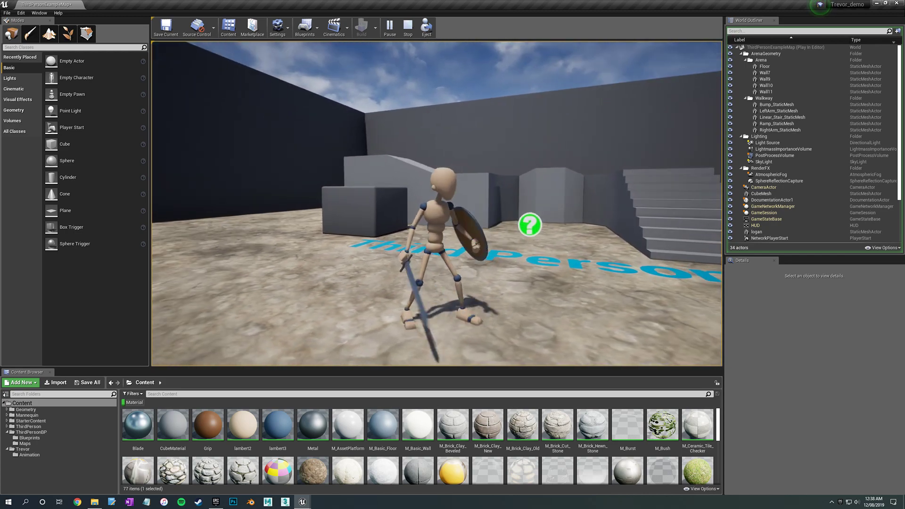
key(w)
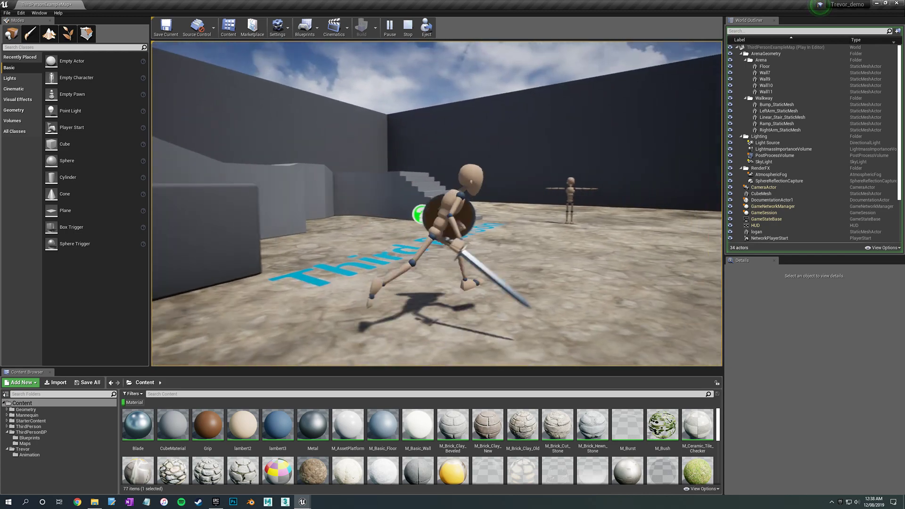
key(s)
key(a)
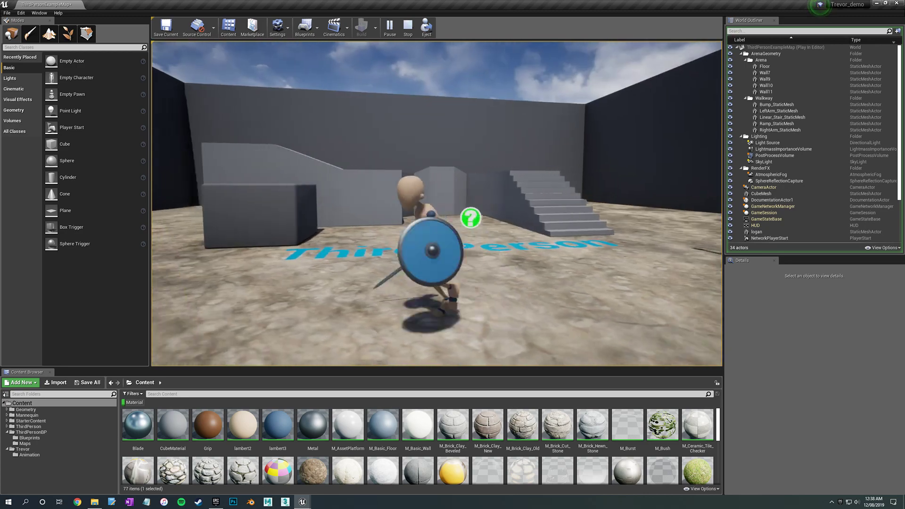
key(s)
key(d)
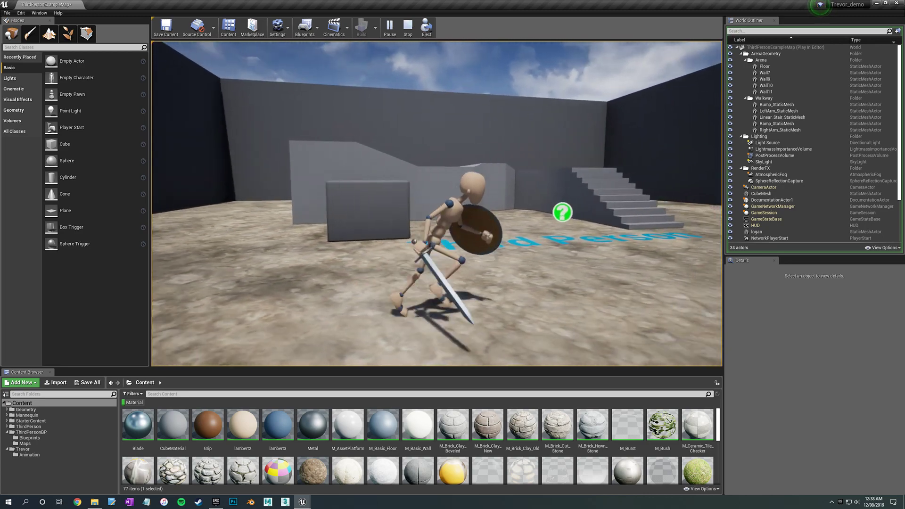
key(d)
key(a)
key(w)
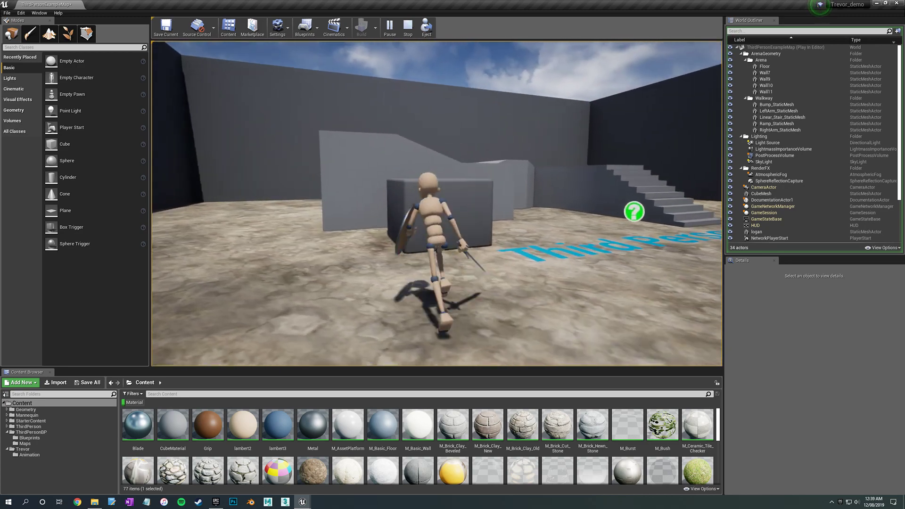
key(d)
key(s)
key(d)
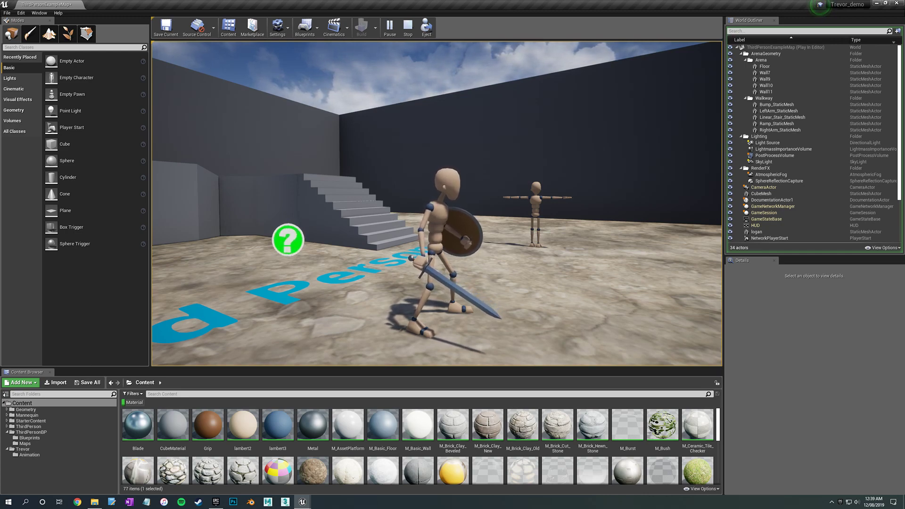
key(a)
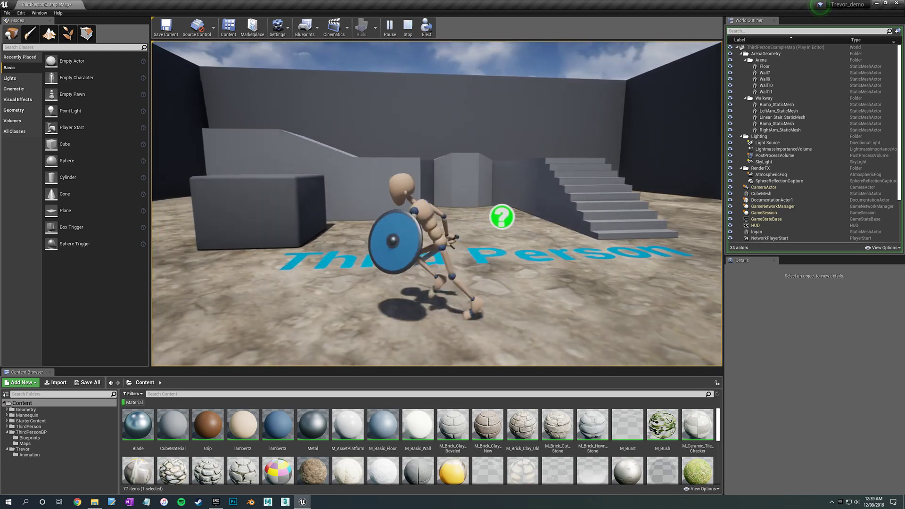
key(s)
key(w)
key(a)
key(d)
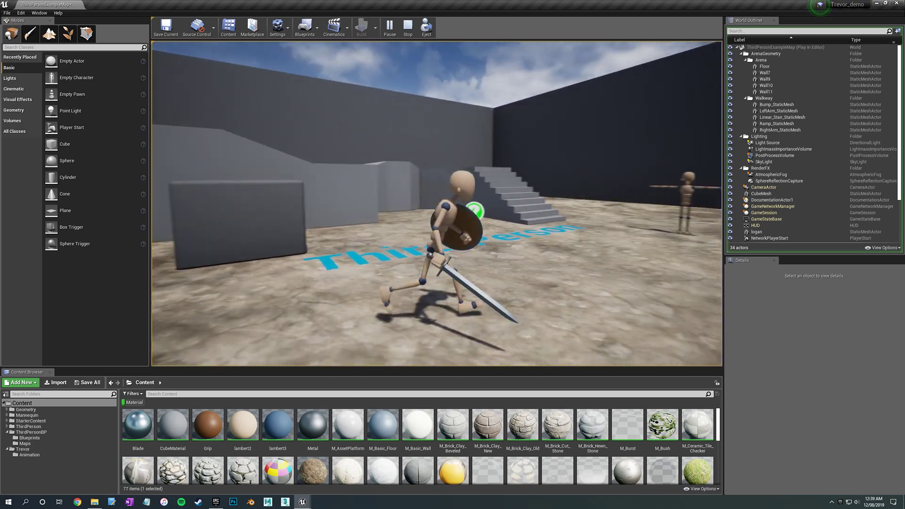
- Run the character over the stairs again and past the static Trevor, and end the play session
key(w)
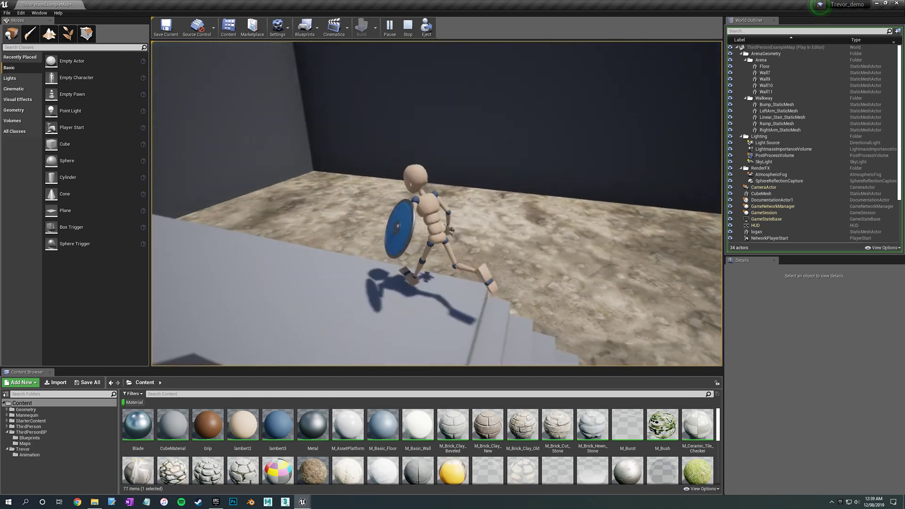
key(w)
key(a)
key(w)
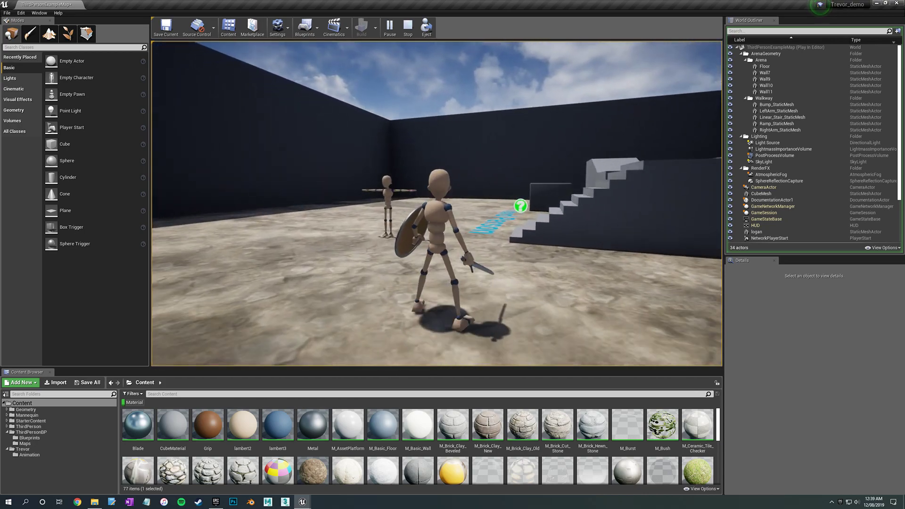
key(d)
key(a)
key(w)
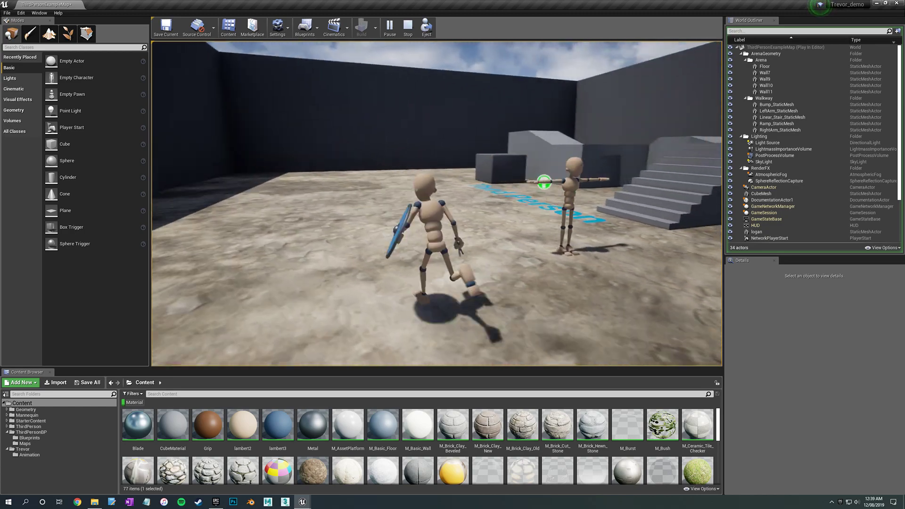
key(w)
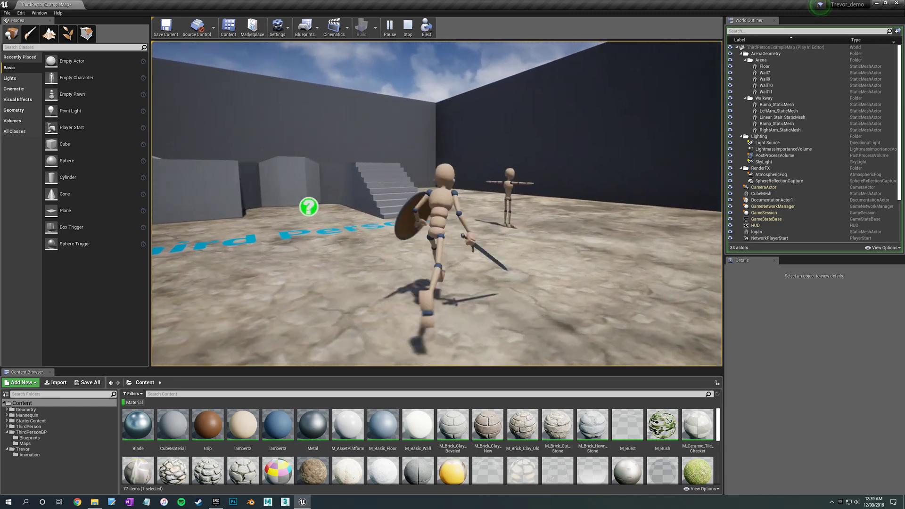
key(a)
key(d)
key(a)
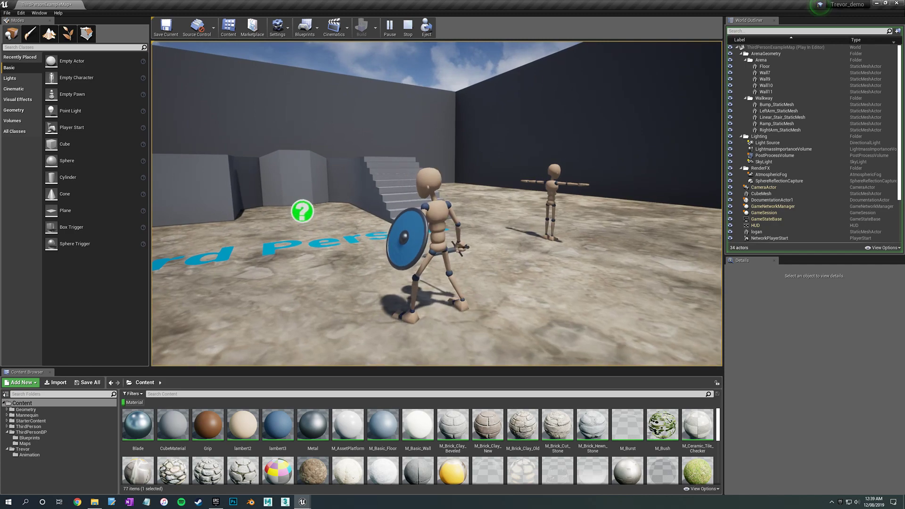
key(Escape)
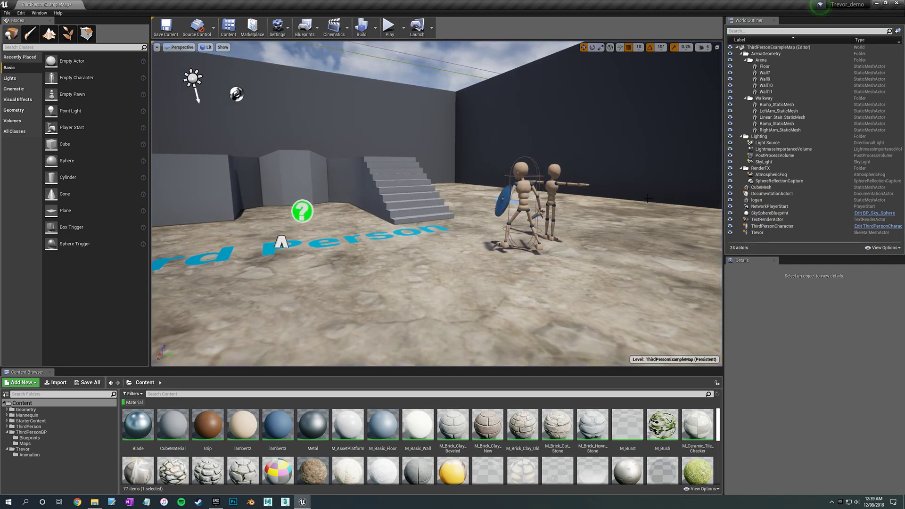
right_drag(531, 245, 644, 214)
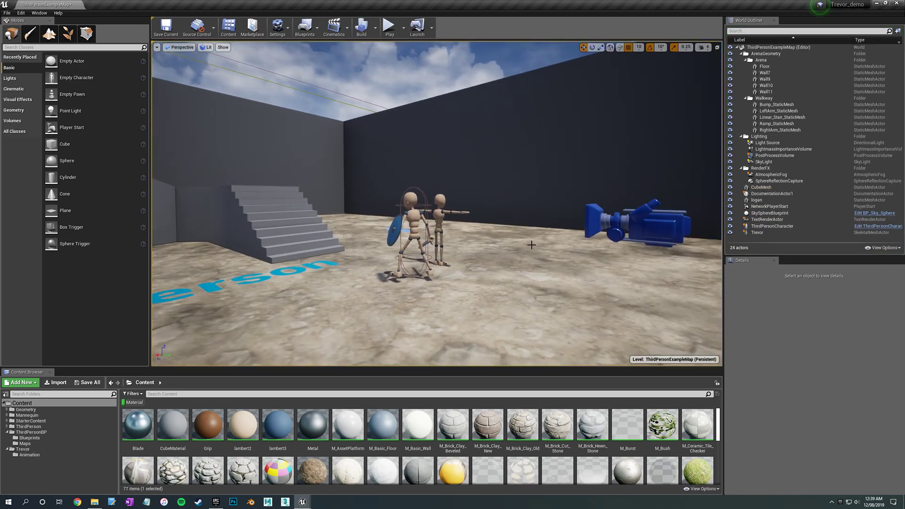